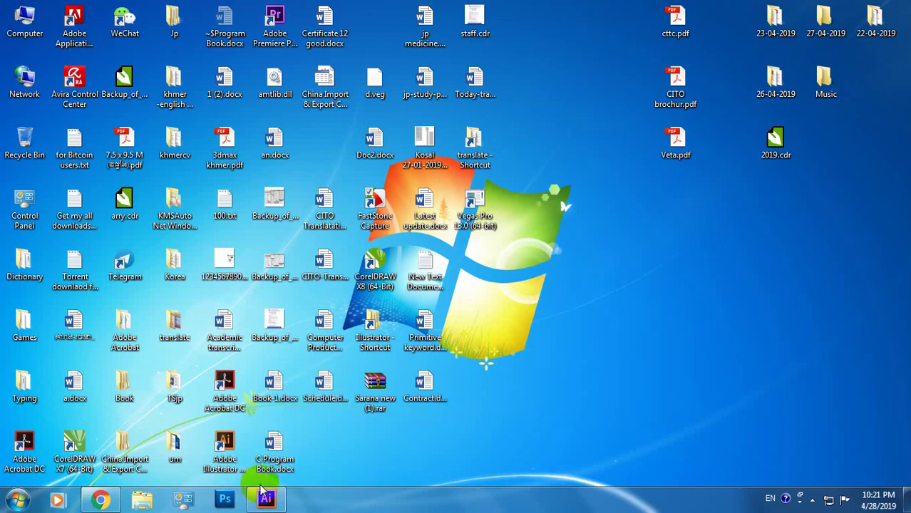
- Bring the 1.ai icon sheet forward and minimize the Chrome window playing YouTube
click(265, 499)
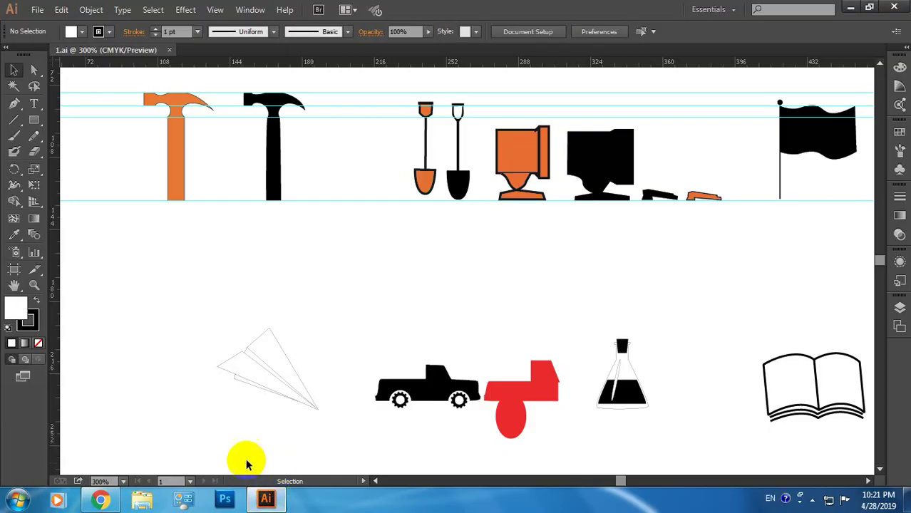
click(102, 501)
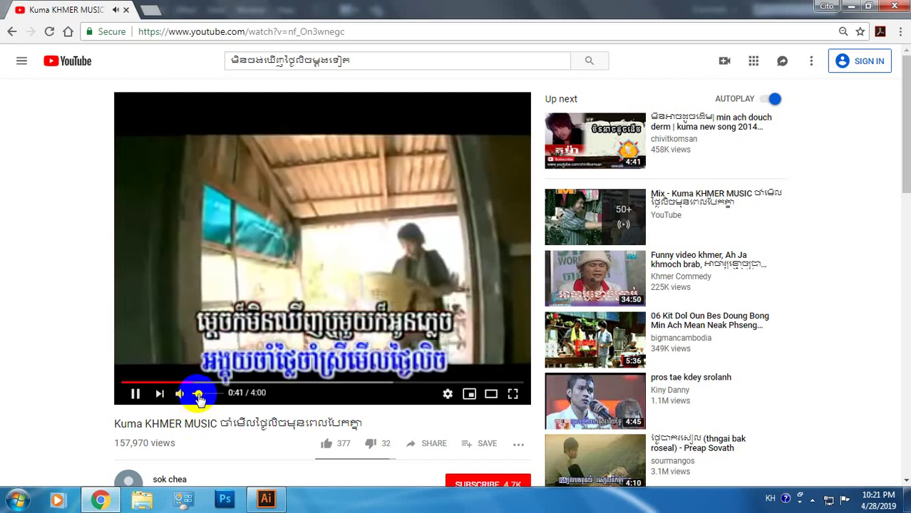
click(848, 8)
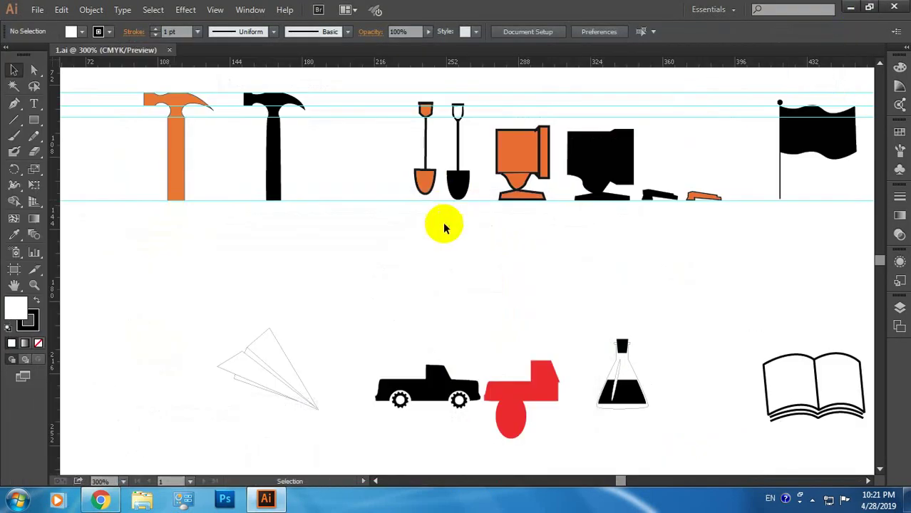
- Hide the cyan guides on the icon sheet with View > Guides > Hide Guides
right_click(402, 92)
right_click(401, 93)
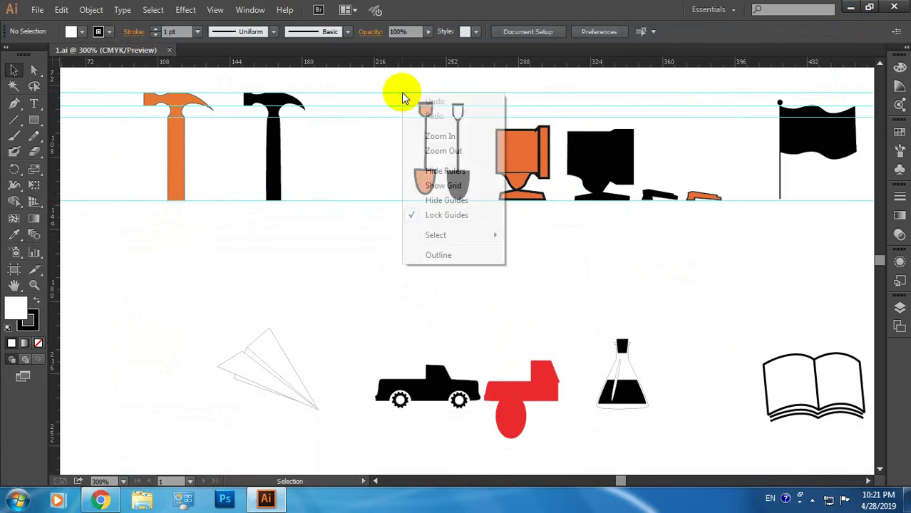
right_click(319, 113)
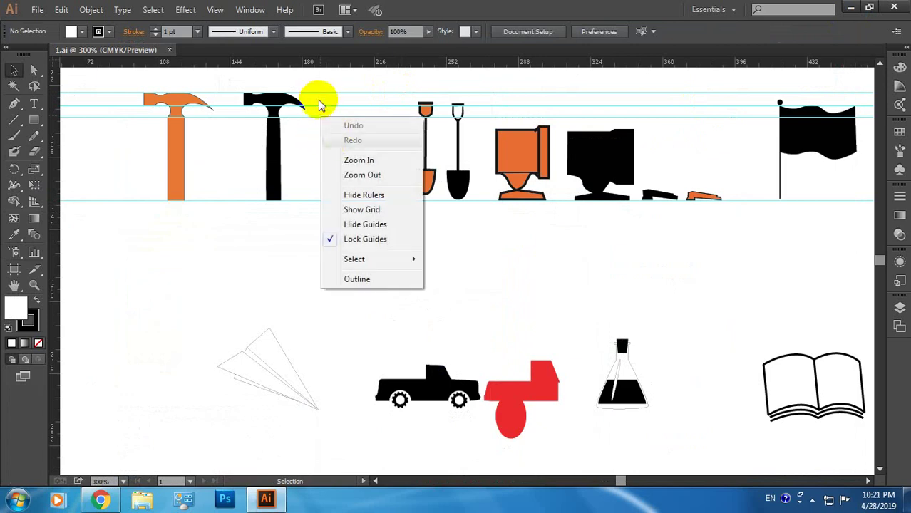
click(215, 9)
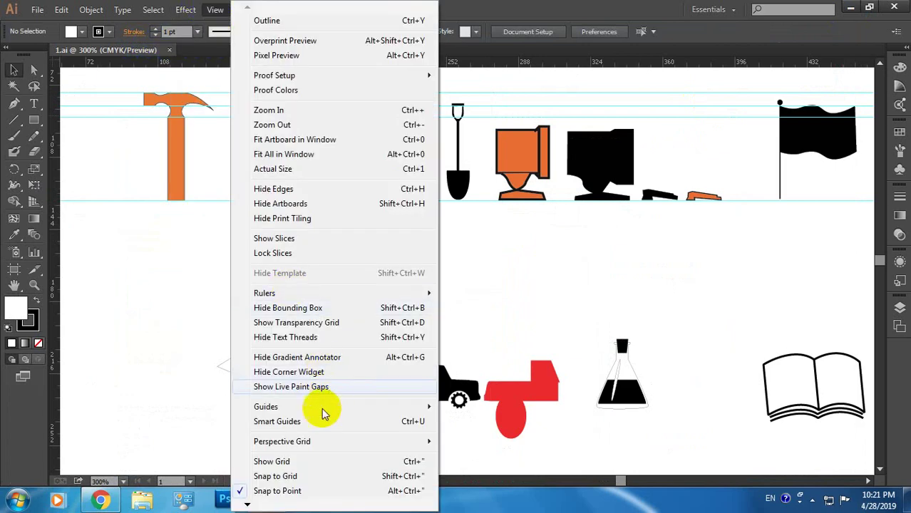
mouse_move(266, 407)
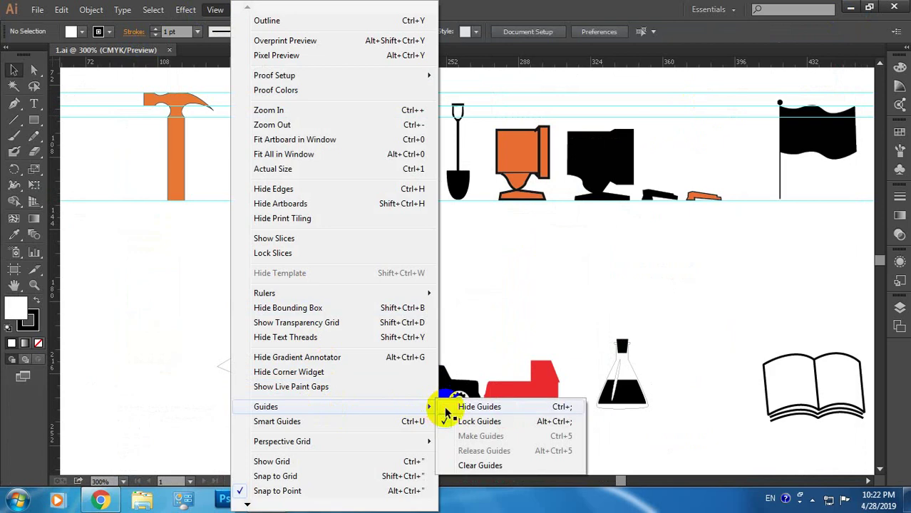
click(449, 407)
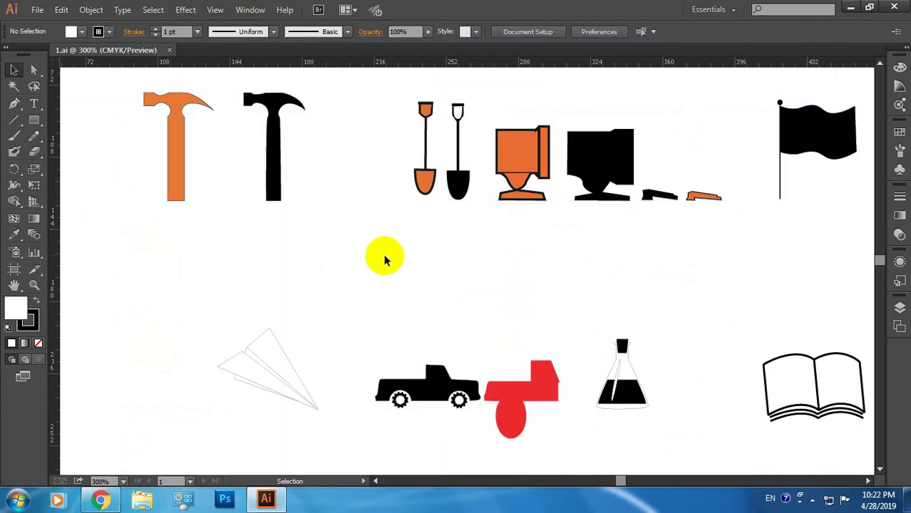
drag(479, 284, 367, 177)
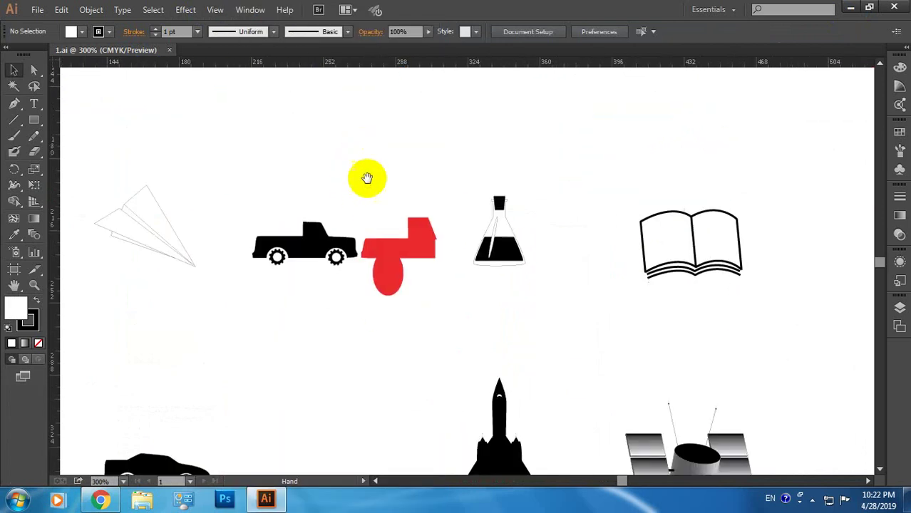
scroll(389, 237, down, 1)
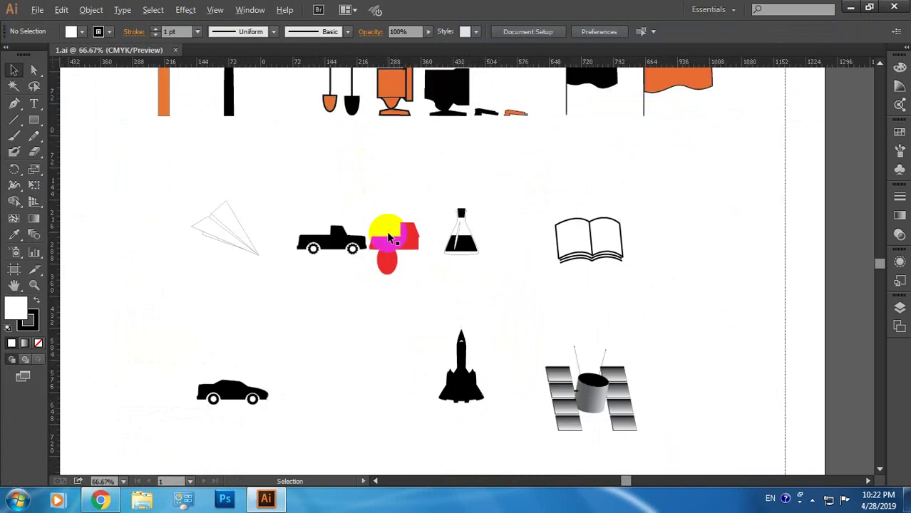
scroll(389, 238, down, 3)
scroll(389, 238, up, 2)
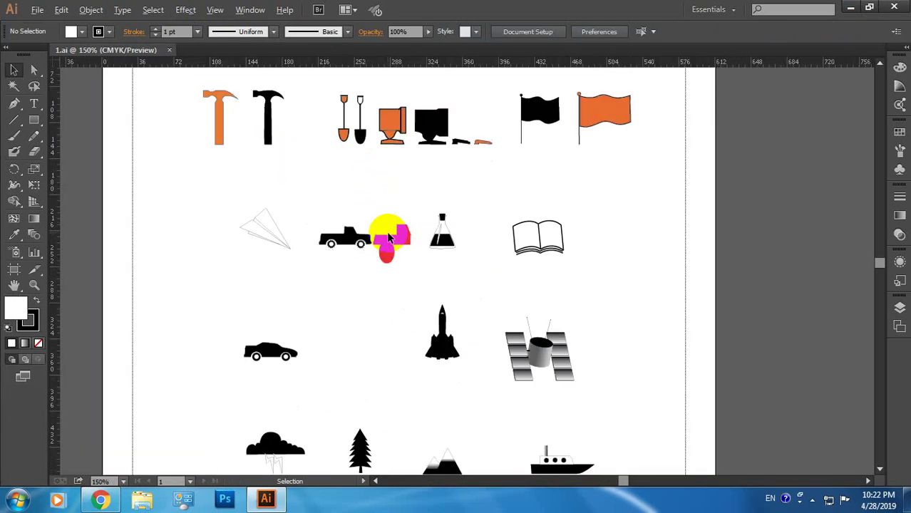
scroll(419, 271, up, 2)
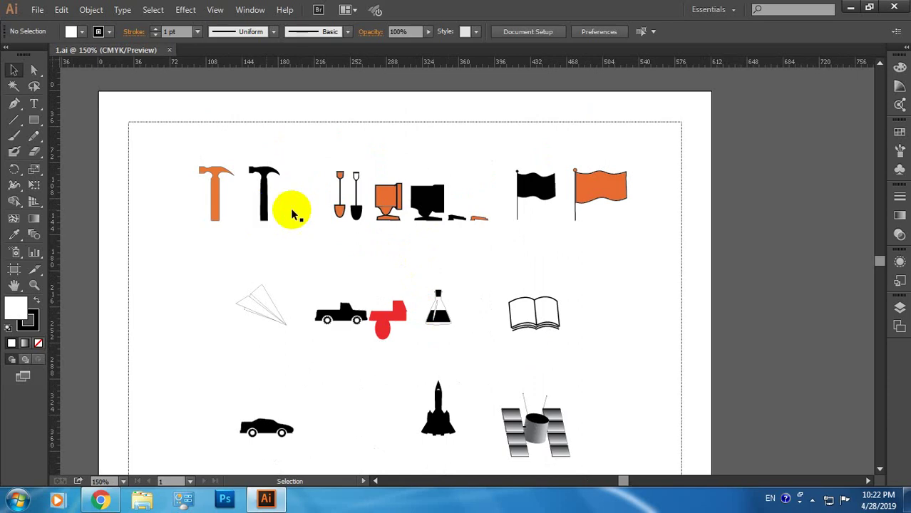
scroll(489, 250, down, 1)
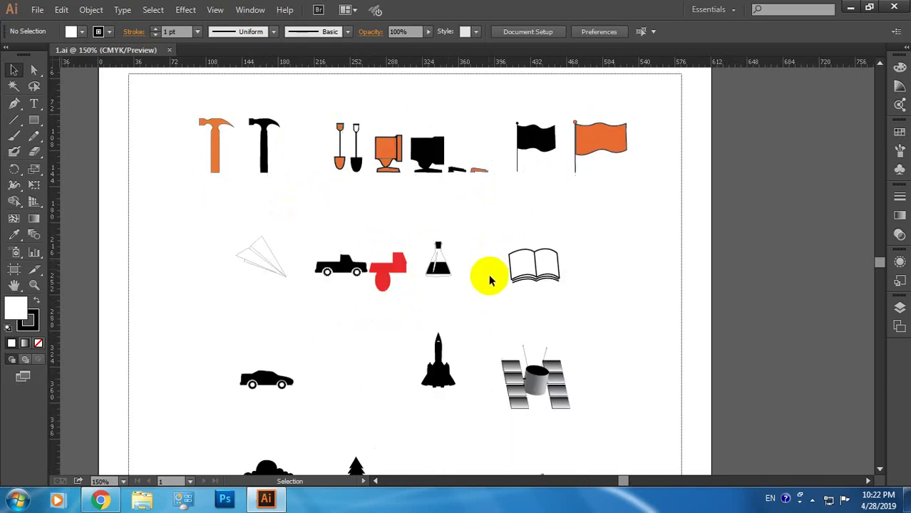
scroll(489, 280, down, 2)
scroll(489, 280, down, 1)
scroll(489, 280, down, 1)
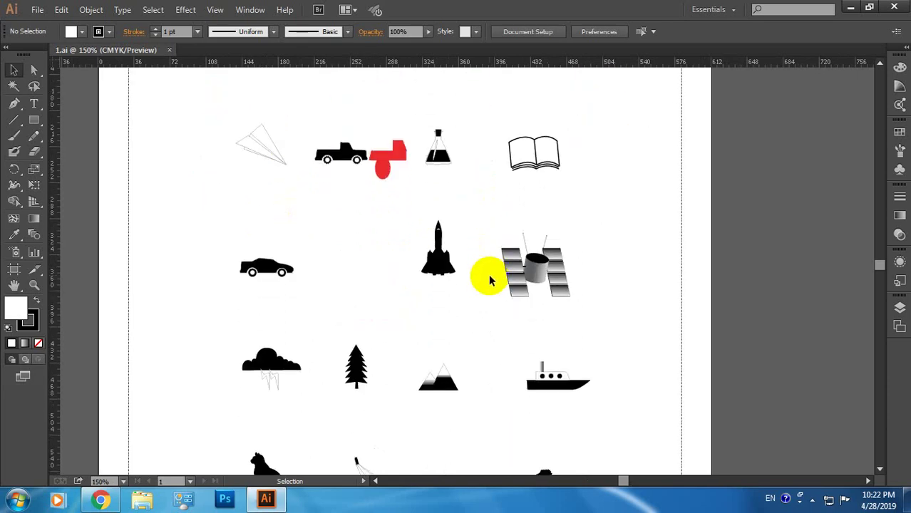
scroll(489, 280, down, 2)
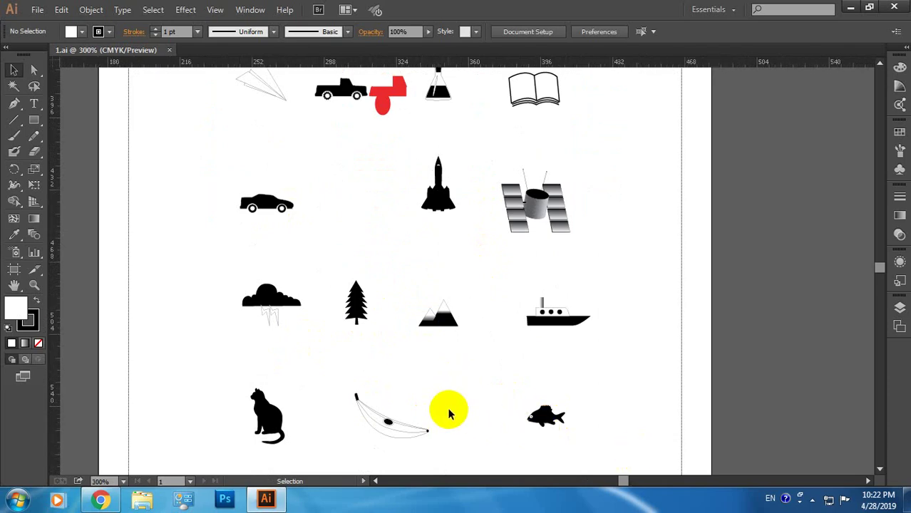
scroll(447, 407, up, 3)
drag(557, 414, 441, 278)
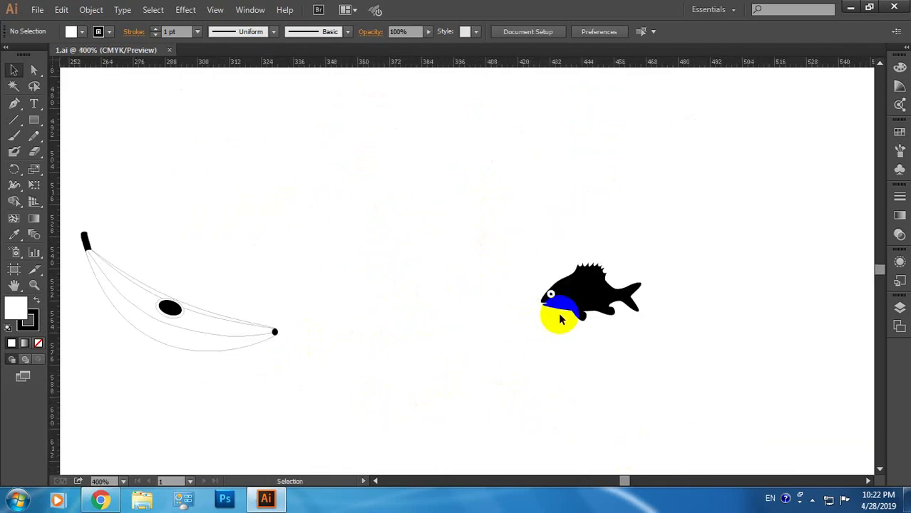
drag(218, 293, 411, 294)
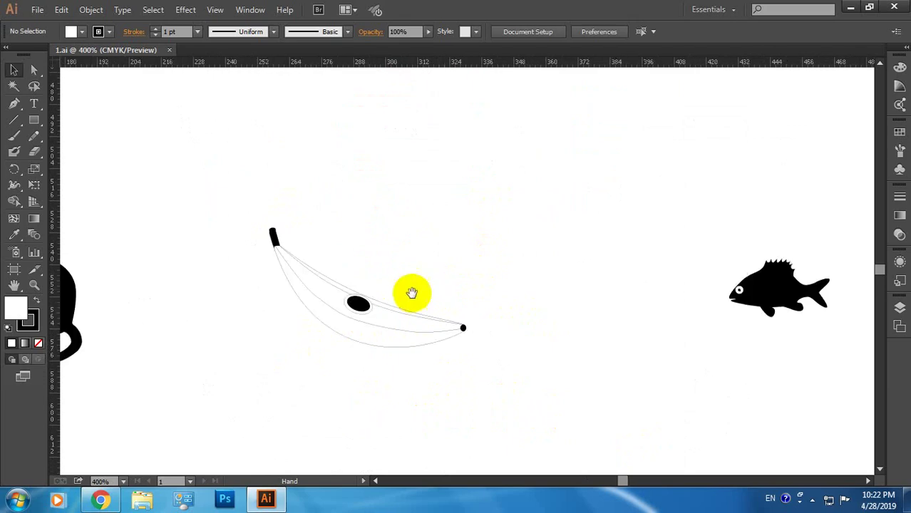
mouse_move(172, 286)
mouse_down()
mouse_move(325, 284)
mouse_move(401, 368)
mouse_up()
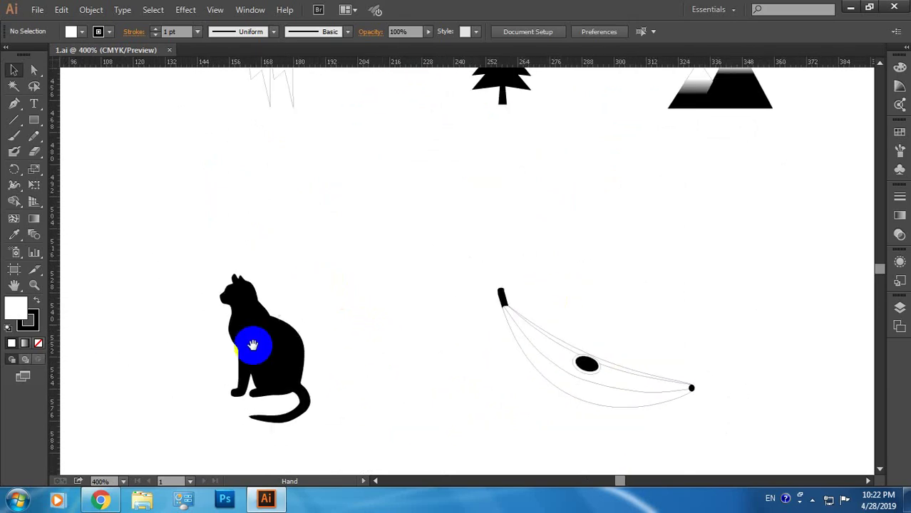
scroll(254, 344, up, 2)
scroll(295, 380, right, 3)
scroll(315, 365, up, 3)
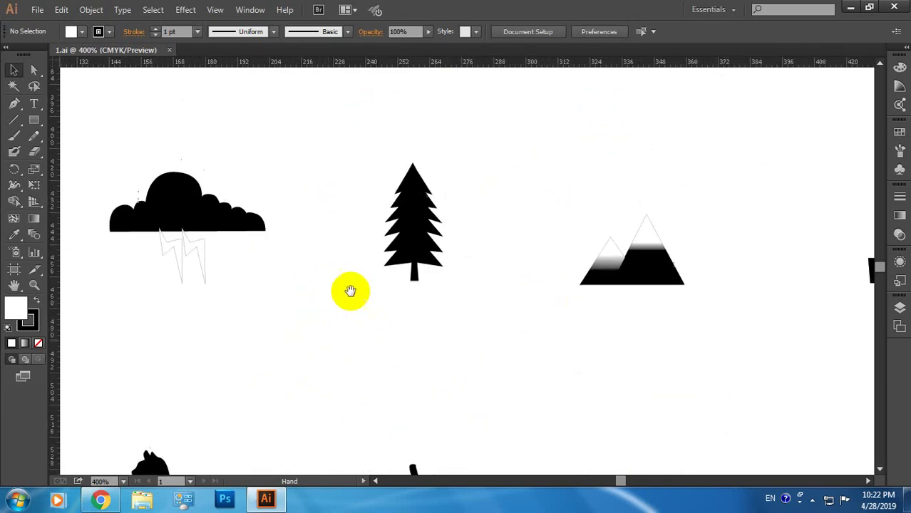
drag(620, 270, 324, 320)
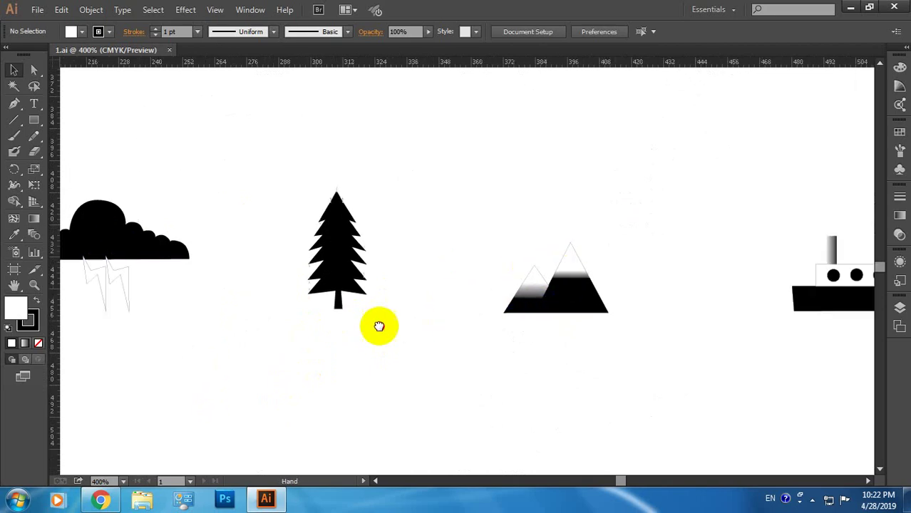
drag(557, 305, 435, 311)
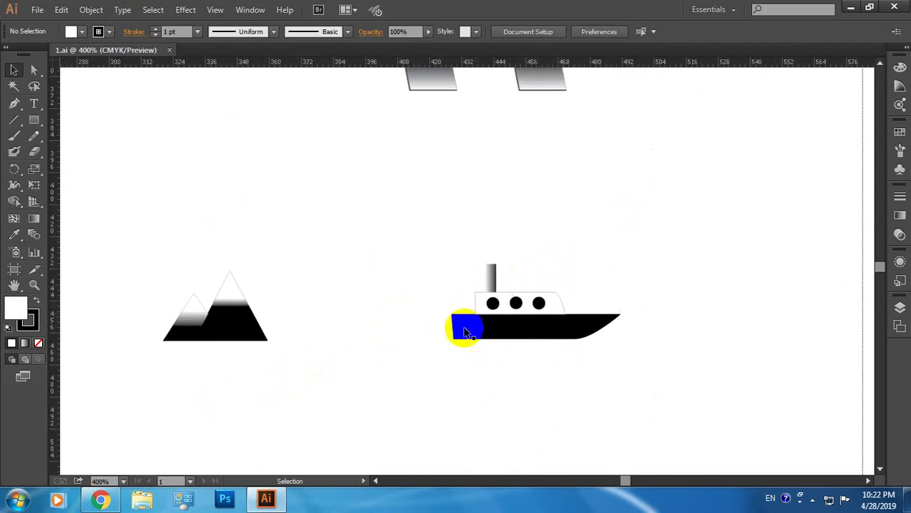
key(space)
drag(512, 267, 529, 372)
drag(543, 276, 530, 366)
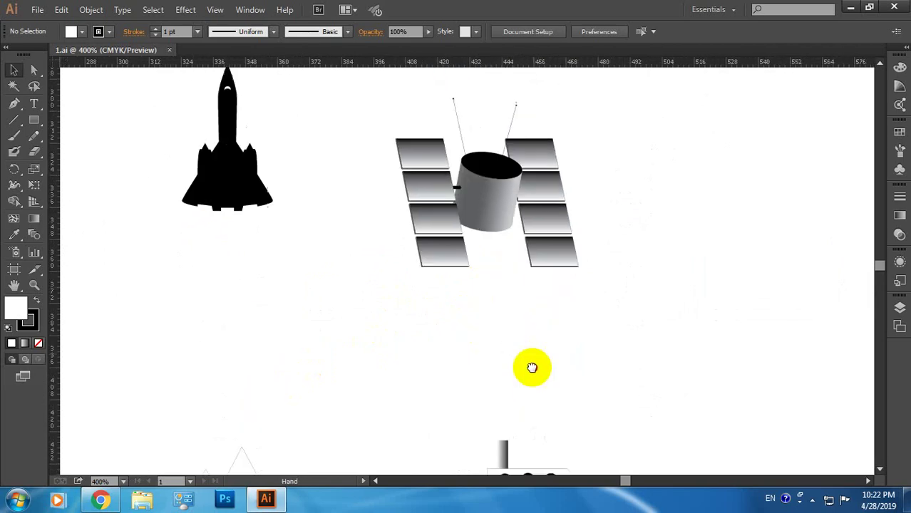
drag(514, 285, 535, 352)
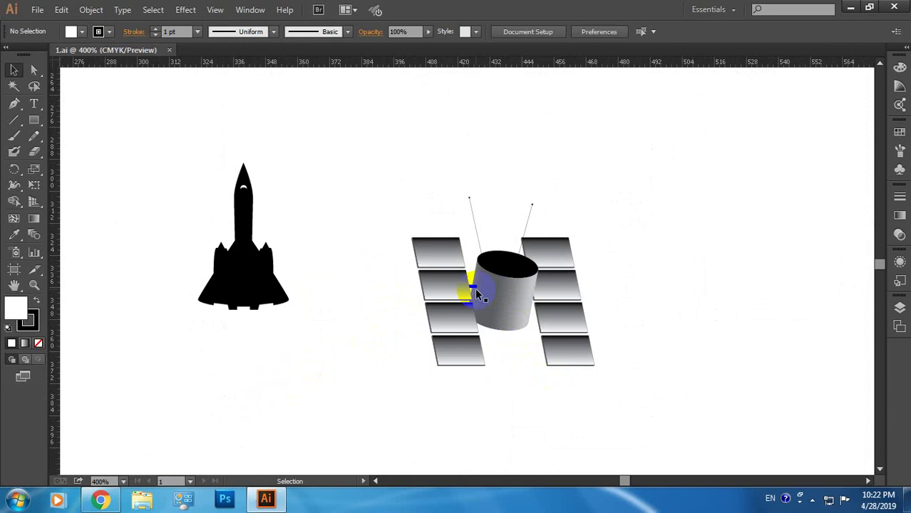
scroll(475, 288, down, 1)
scroll(474, 288, down, 1)
scroll(464, 285, down, 1)
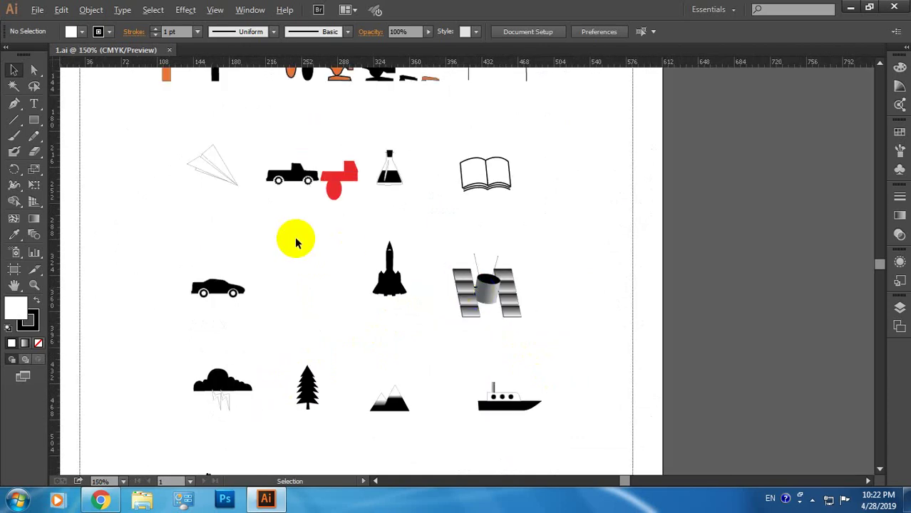
scroll(296, 242, up, 1)
scroll(296, 240, up, 1)
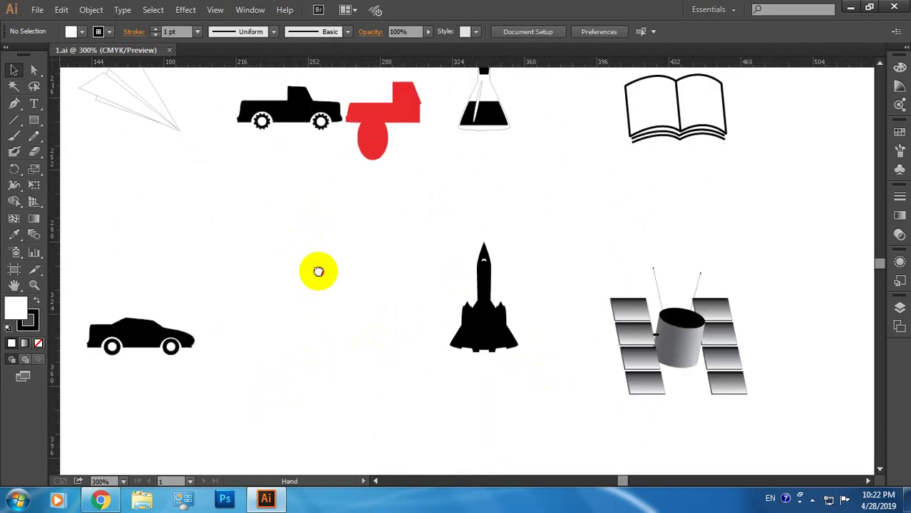
drag(318, 271, 342, 352)
scroll(340, 332, down, 1)
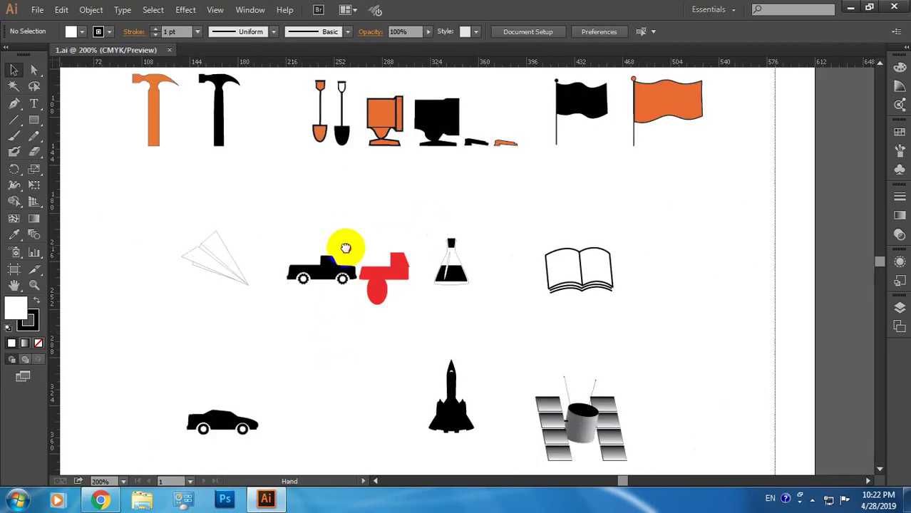
drag(345, 247, 375, 329)
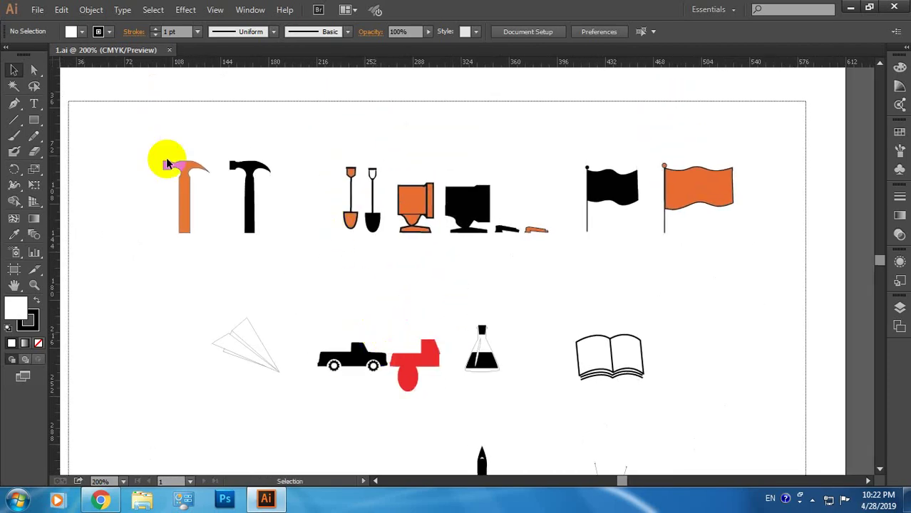
scroll(166, 164, up, 1)
scroll(166, 164, up, 1)
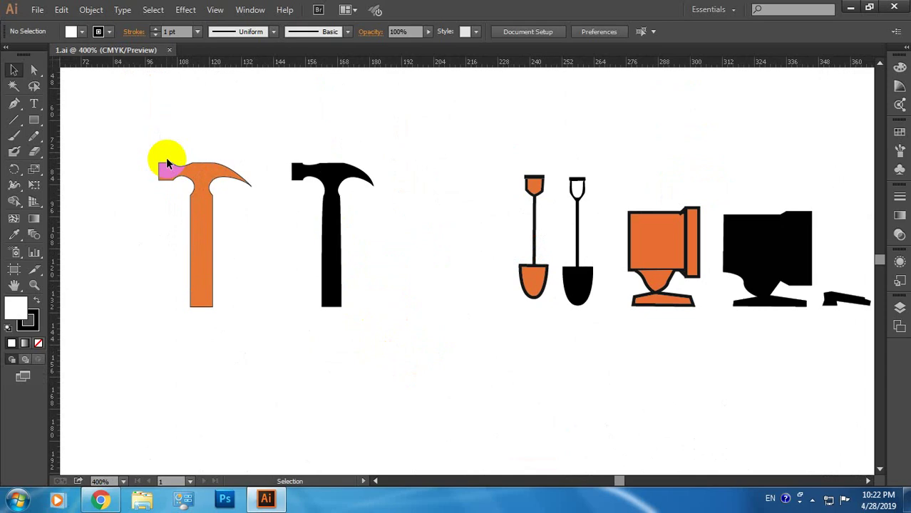
click(217, 179)
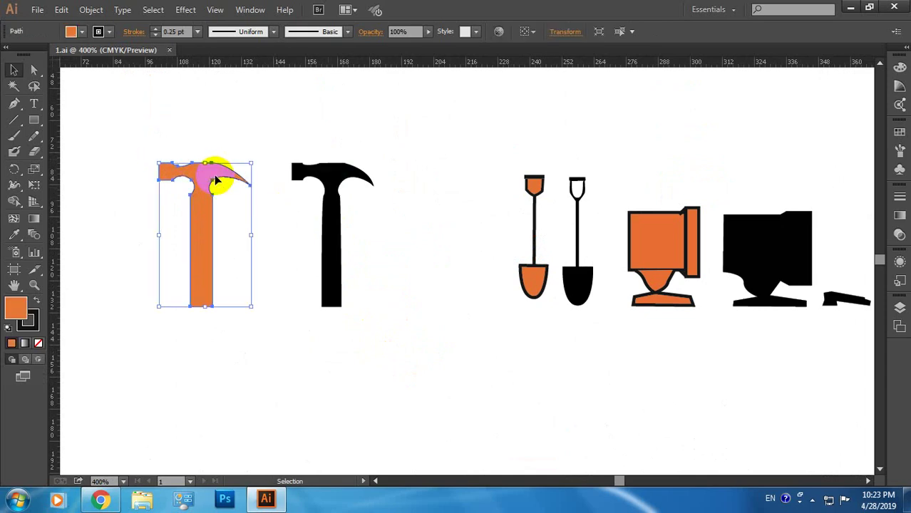
click(317, 136)
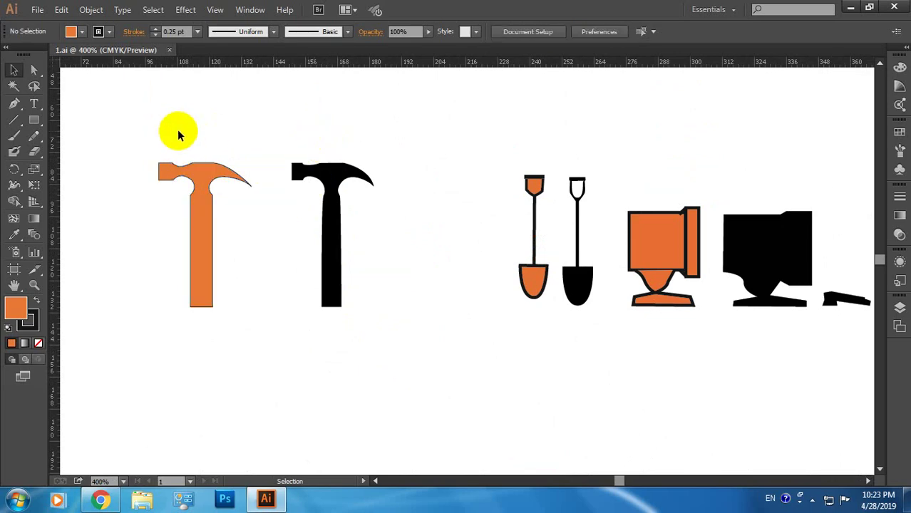
- Draw a tall 10.667 × 63 pt orange rectangle in the empty area below the hammers
drag(39, 127, 71, 121)
click(34, 122)
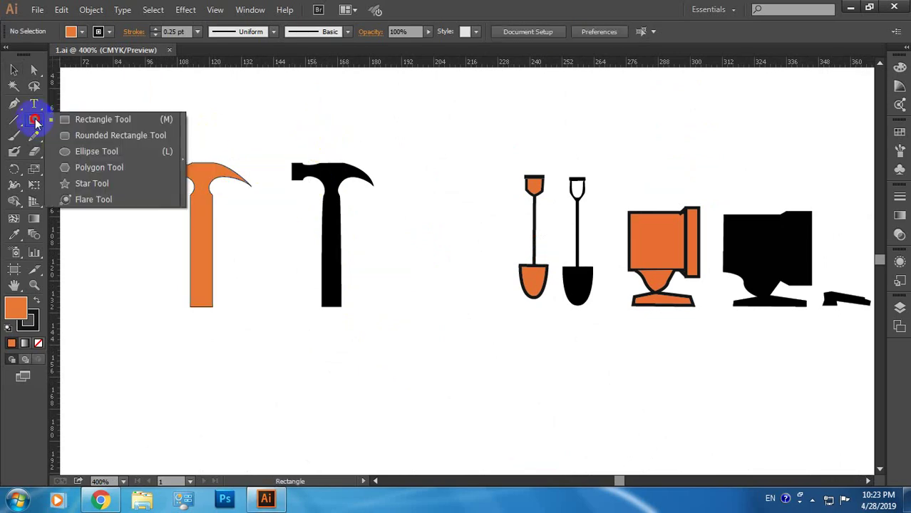
click(71, 119)
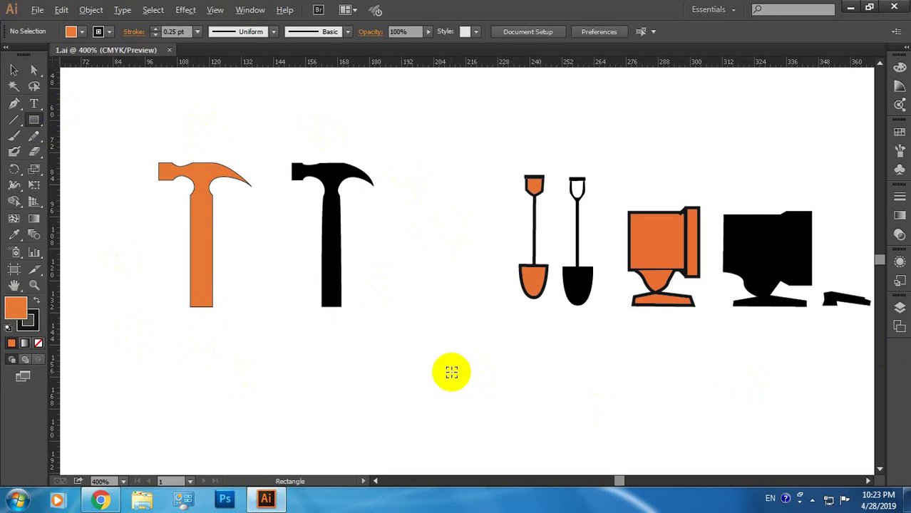
scroll(452, 372, down, 1)
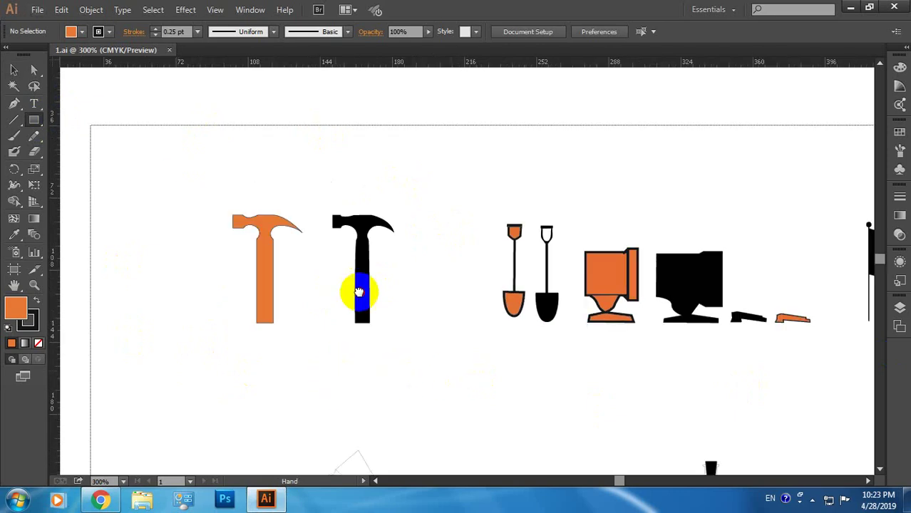
mouse_move(334, 380)
mouse_down()
mouse_move(305, 315)
mouse_move(427, 308)
mouse_move(400, 312)
mouse_up()
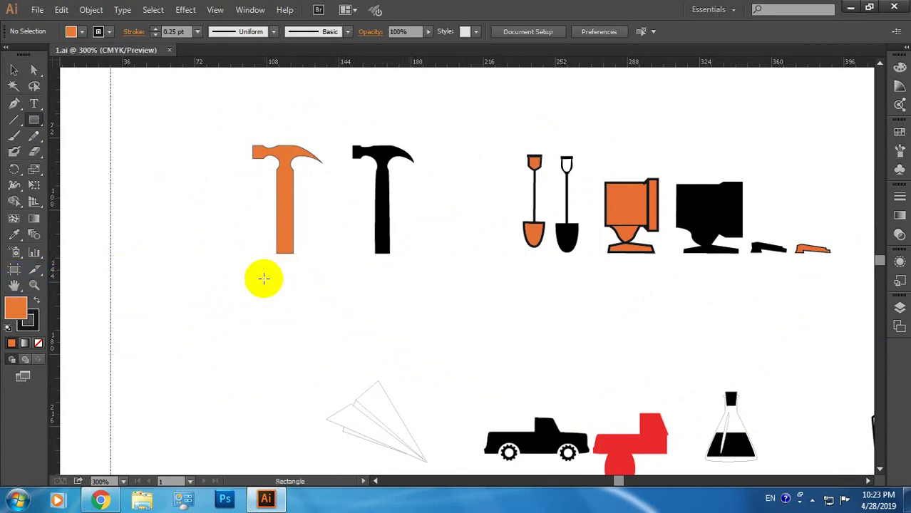
drag(159, 273, 181, 397)
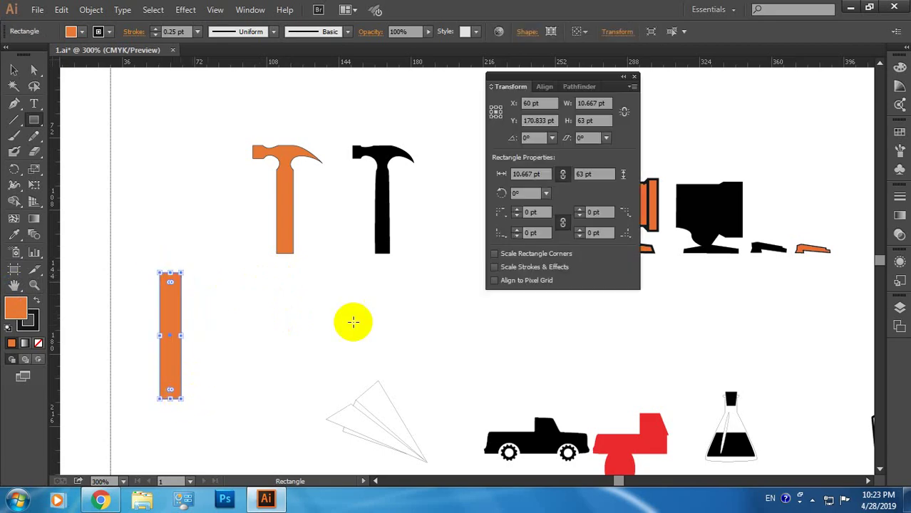
- Open the Swatches panel and its Swatch Libraries list, then deselect the orange bar
click(14, 70)
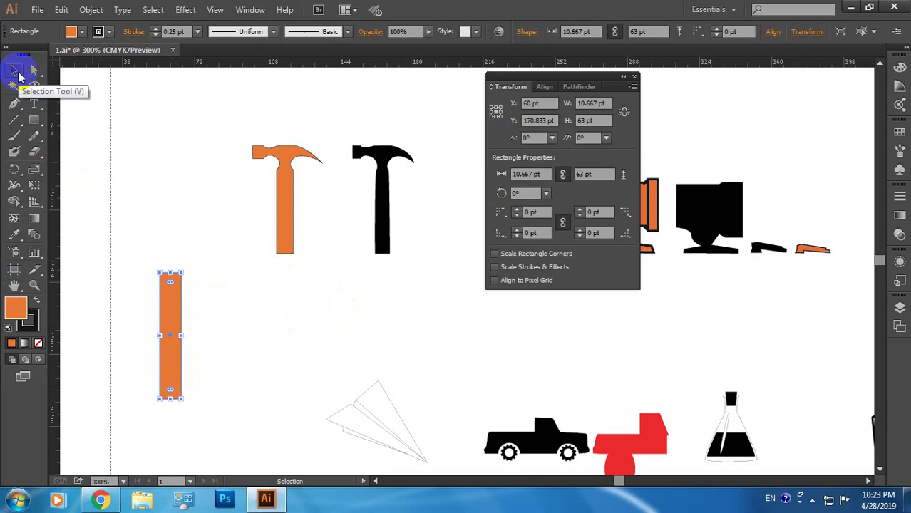
click(222, 269)
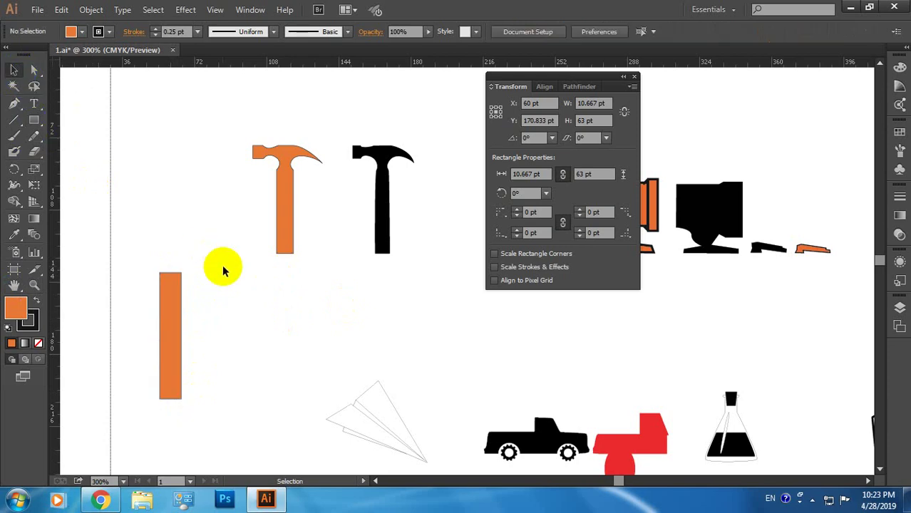
click(170, 292)
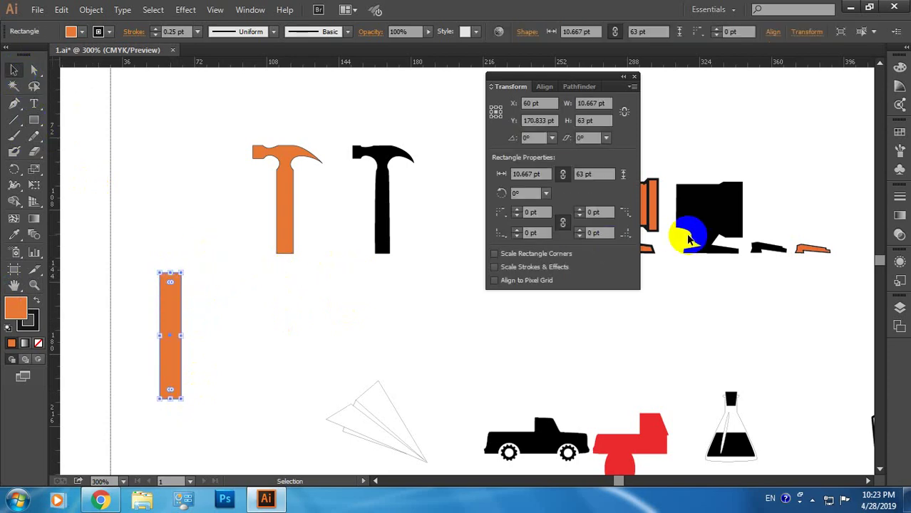
click(899, 134)
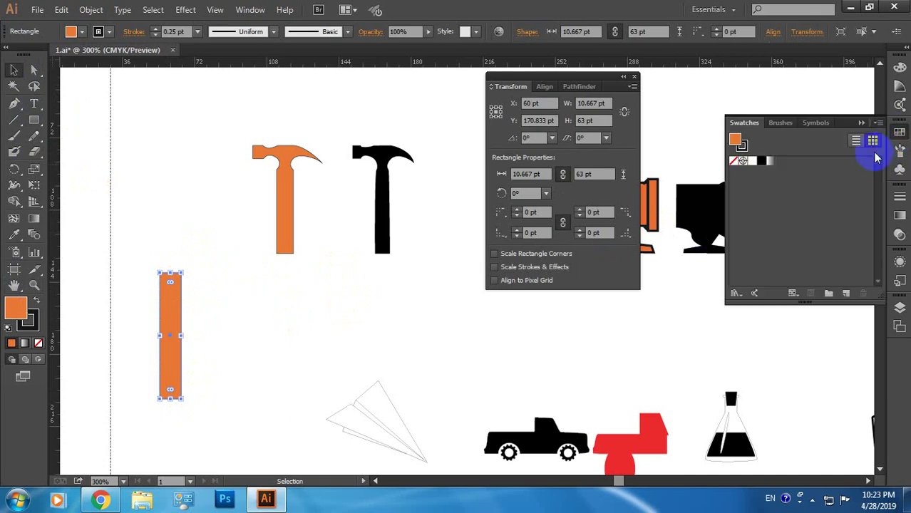
click(736, 293)
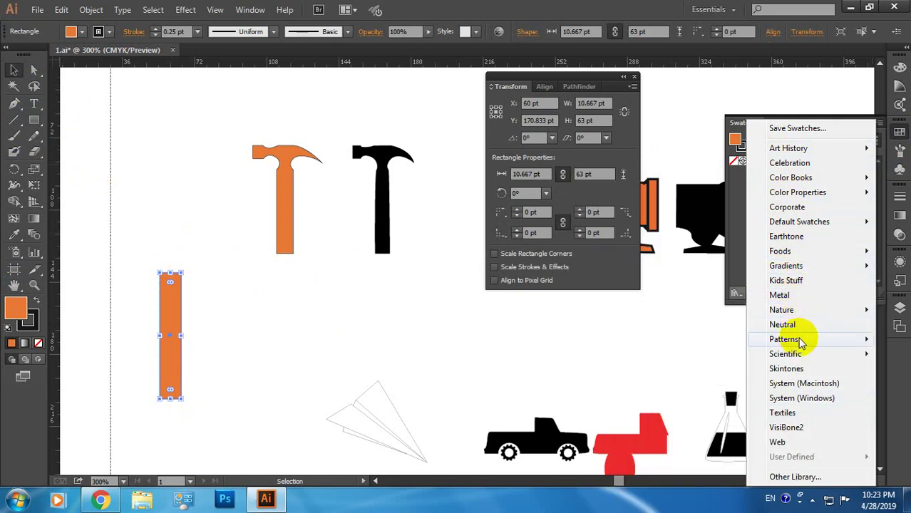
click(235, 224)
click(32, 125)
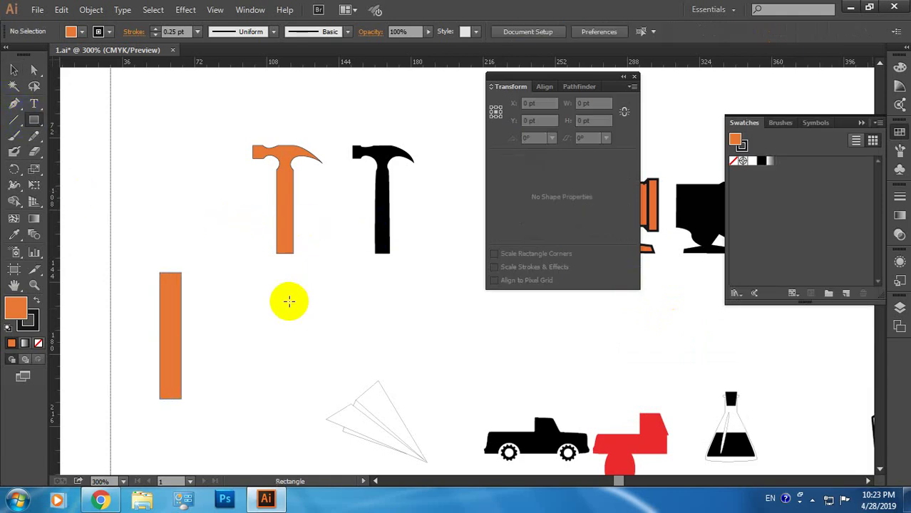
- Draw a 59.667 × 11.333 pt orange crossbar across the bar's top and select both bars
drag(177, 263, 234, 272)
click(22, 67)
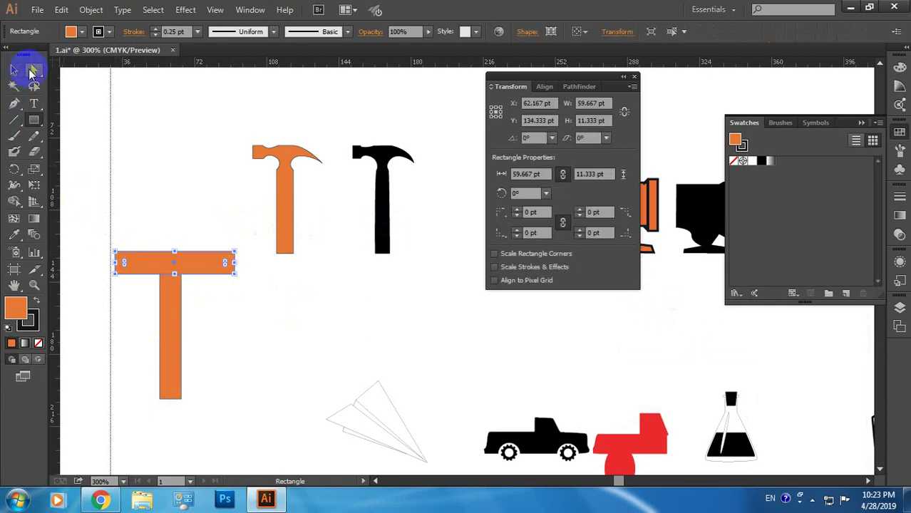
click(116, 154)
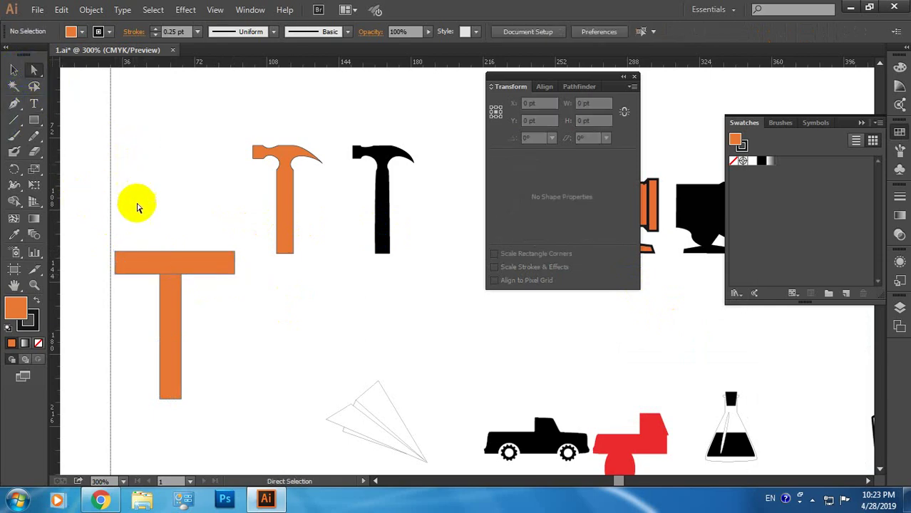
click(152, 262)
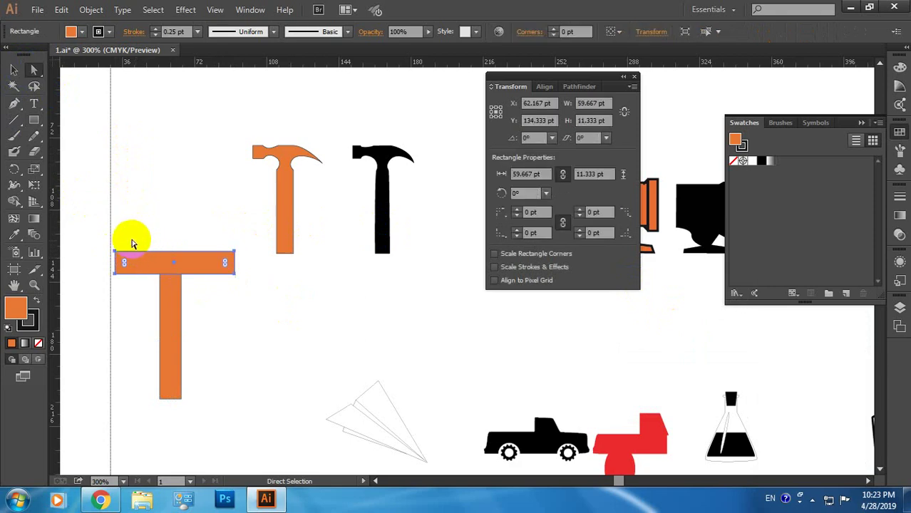
click(812, 499)
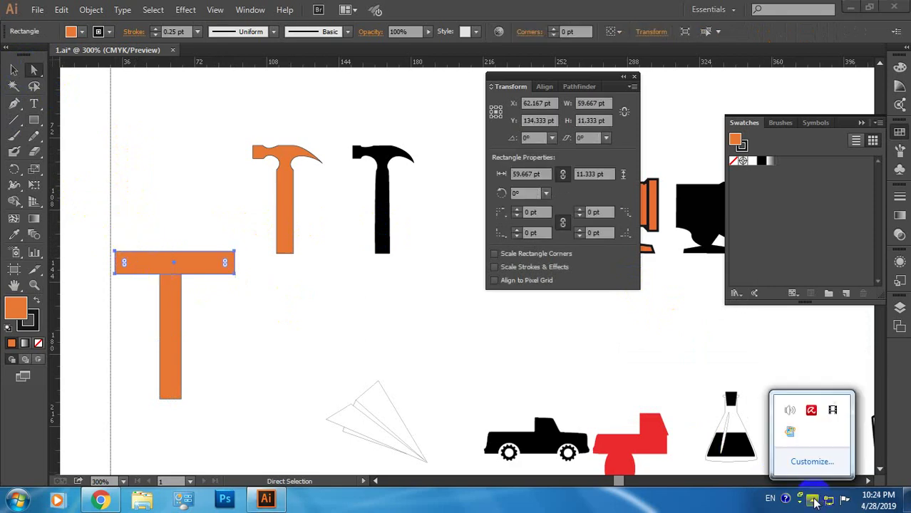
click(171, 265)
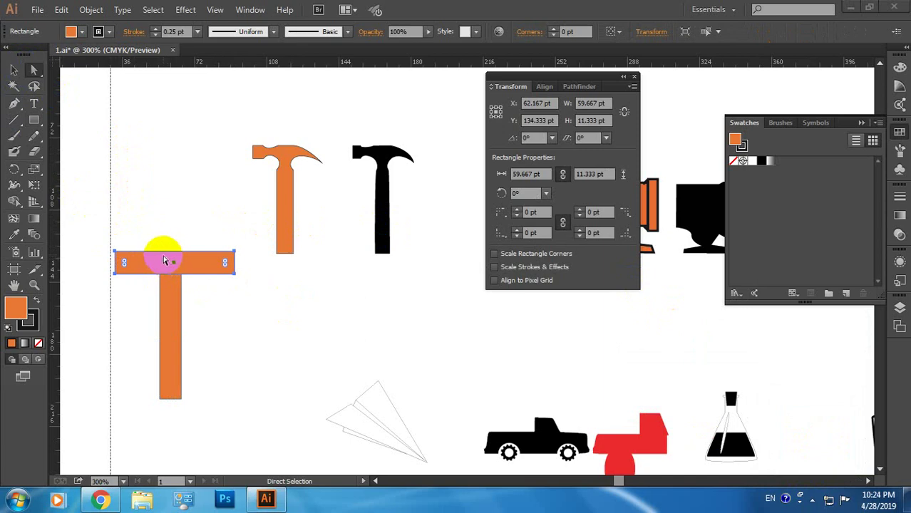
drag(87, 219, 244, 385)
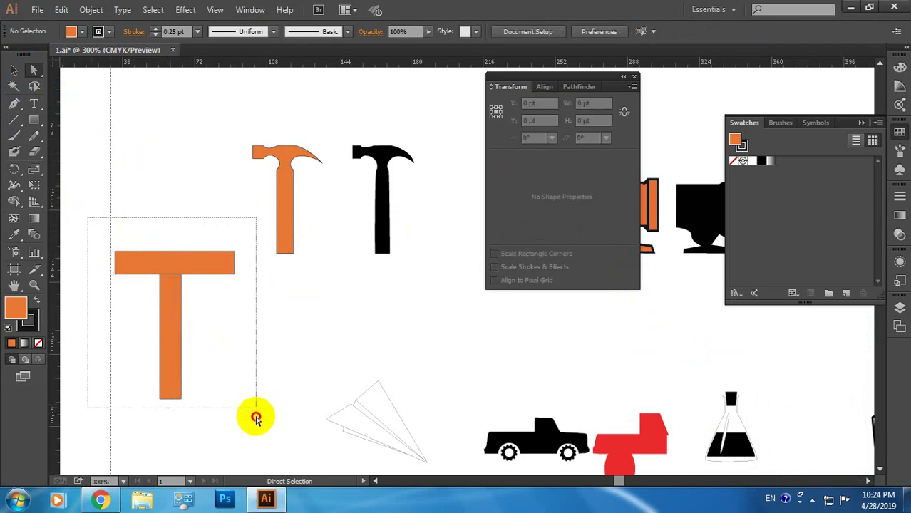
drag(244, 385, 252, 417)
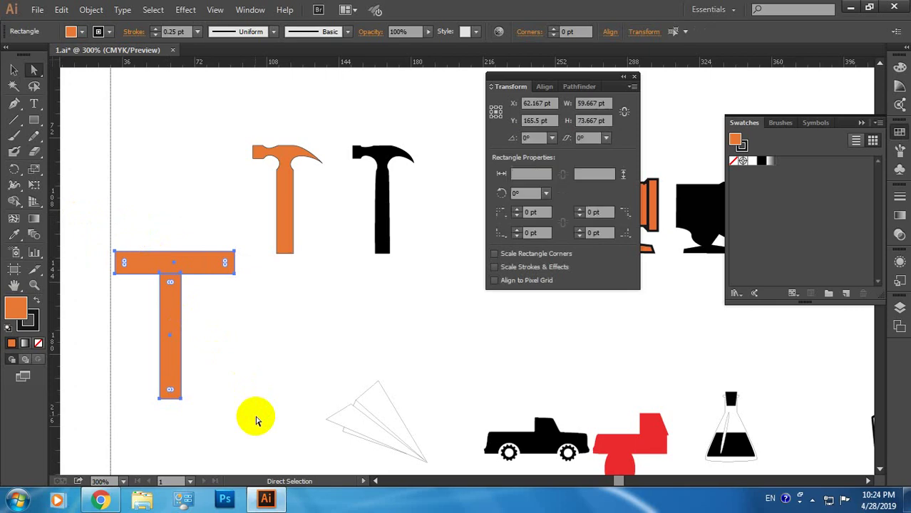
- Unite the T's crossbar and stem into one orange path with Pathfinder
click(577, 88)
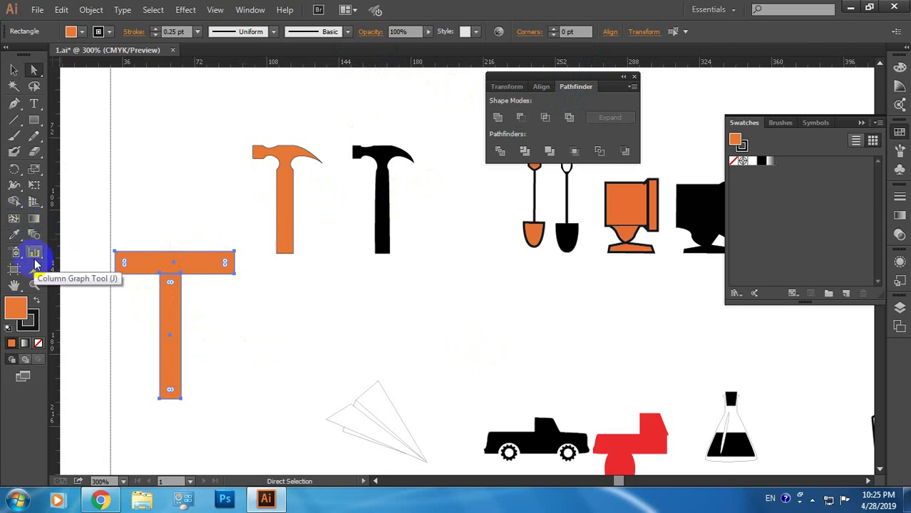
key(super)
text(Shit+F7)
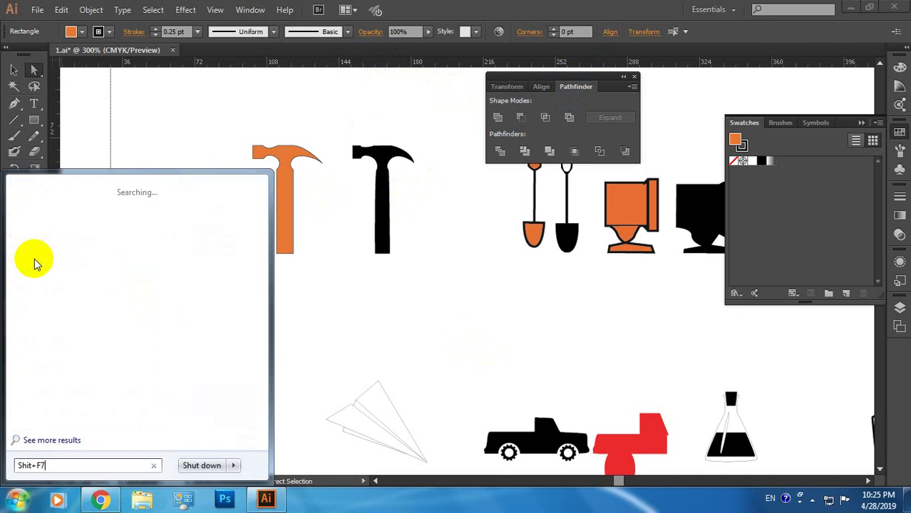
drag(45, 465, 3, 464)
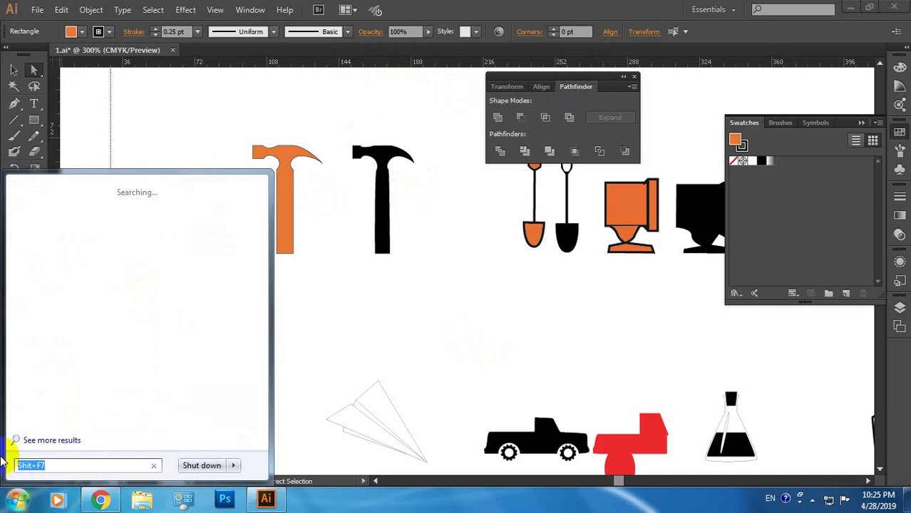
key(BackSpace)
key(Escape)
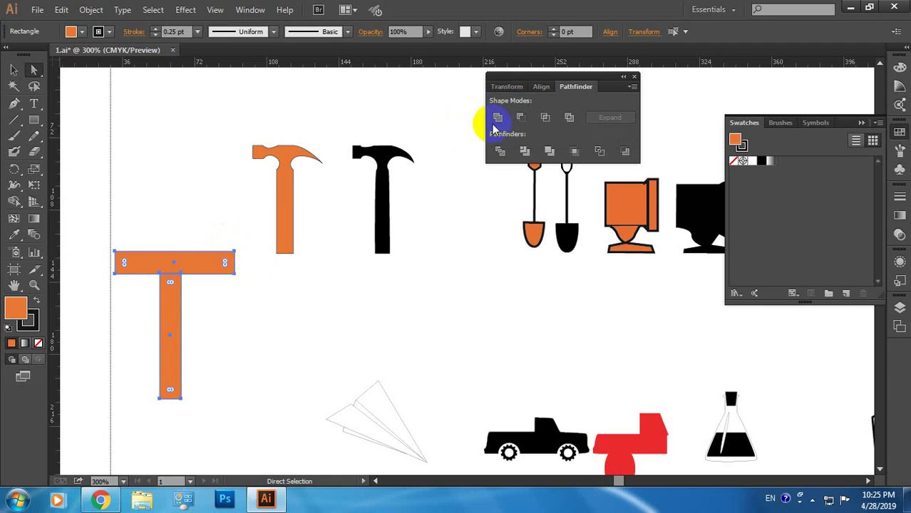
click(498, 118)
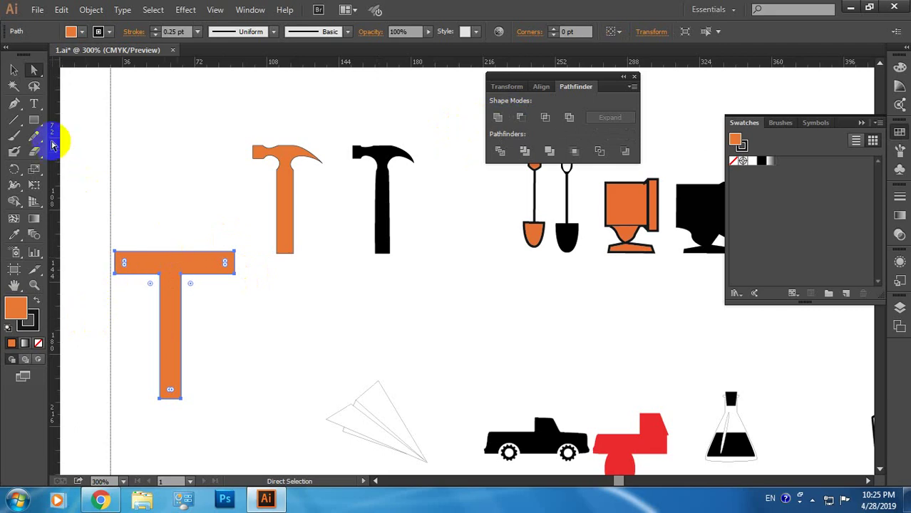
- Draw a small 9.333 × 10 pt rounded rectangle at the T's inner corner
drag(38, 125, 78, 136)
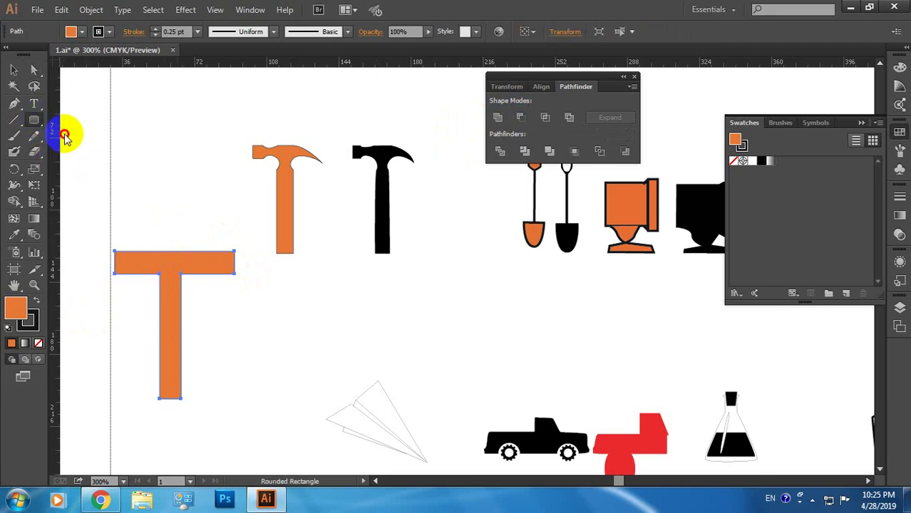
drag(154, 268, 162, 279)
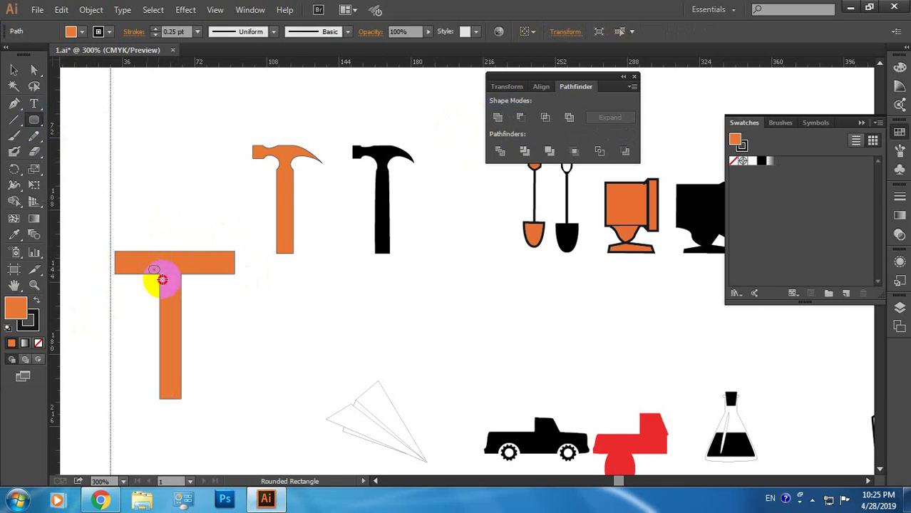
drag(166, 284, 168, 285)
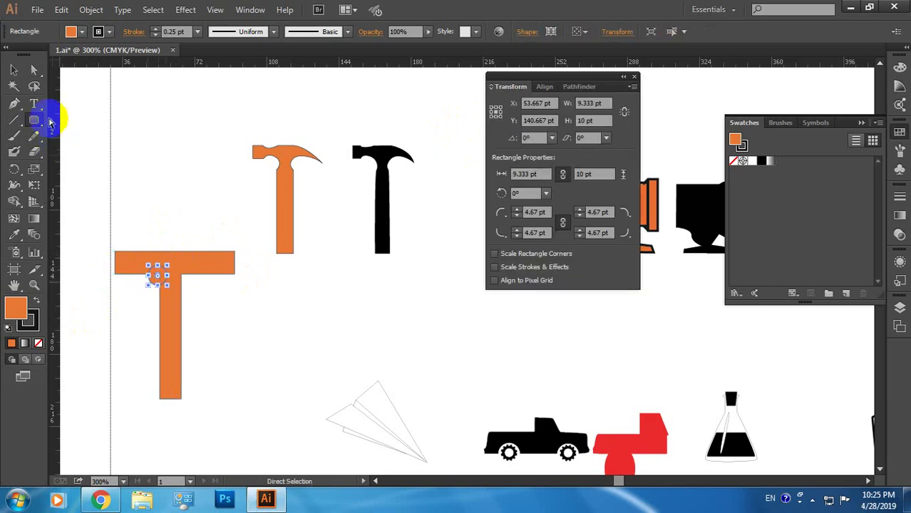
- Zoom in and move the small circle snug into the T's inner corner under the crossbar
click(14, 70)
scroll(159, 278, up, 2)
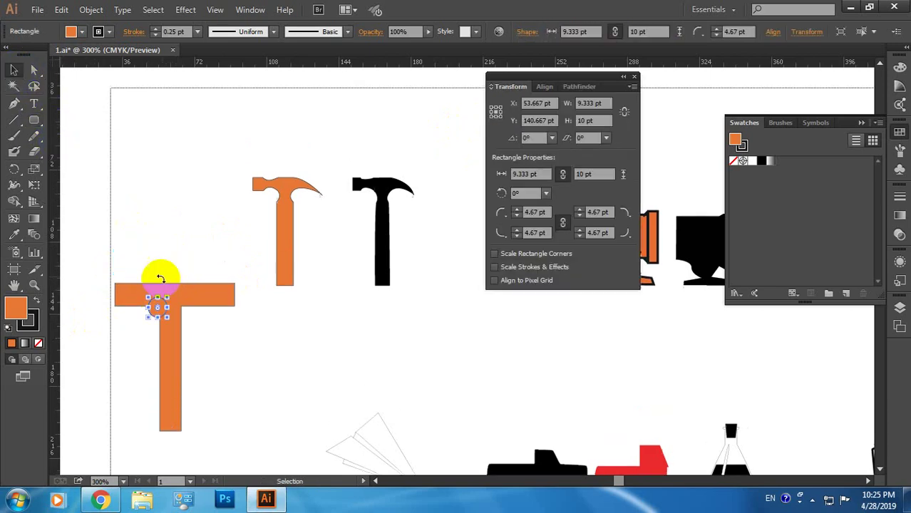
scroll(153, 285, down, 1)
scroll(146, 288, down, 1)
scroll(144, 291, up, 2)
scroll(144, 291, up, 1)
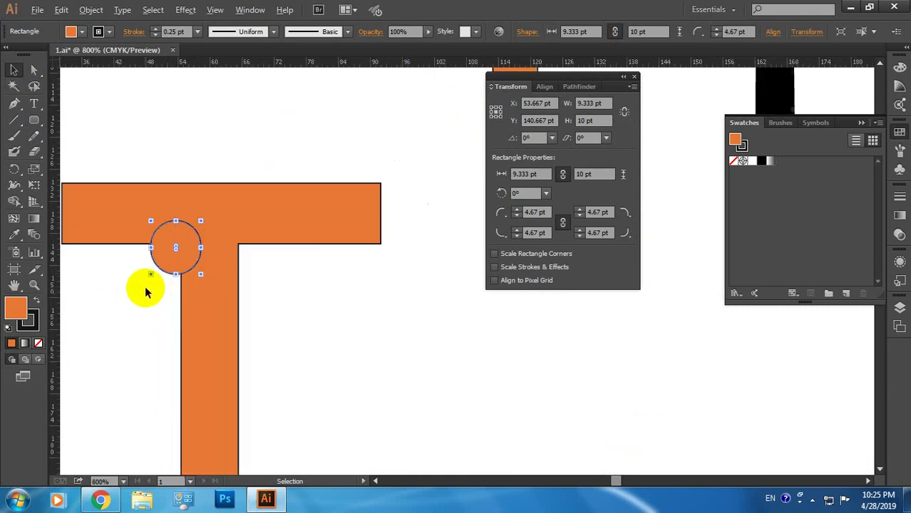
click(166, 261)
scroll(165, 264, down, 1)
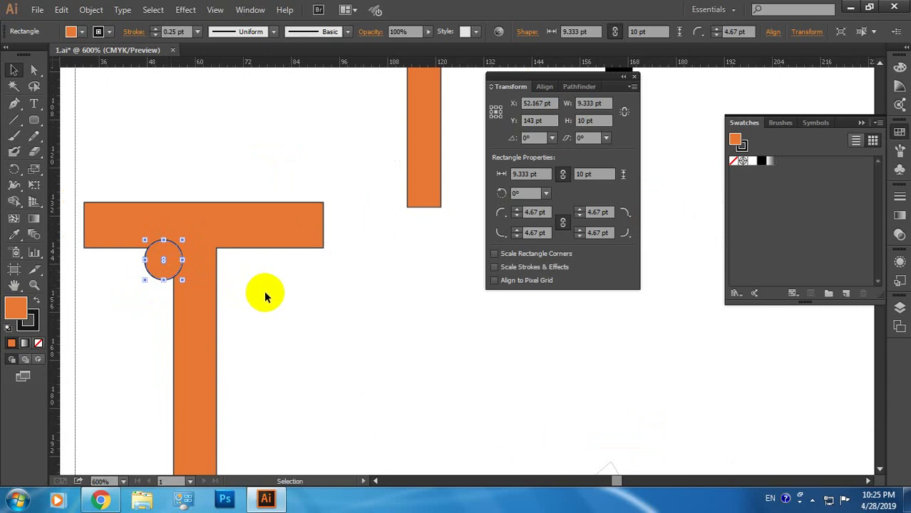
click(159, 258)
scroll(164, 254, down, 1)
drag(163, 254, 157, 254)
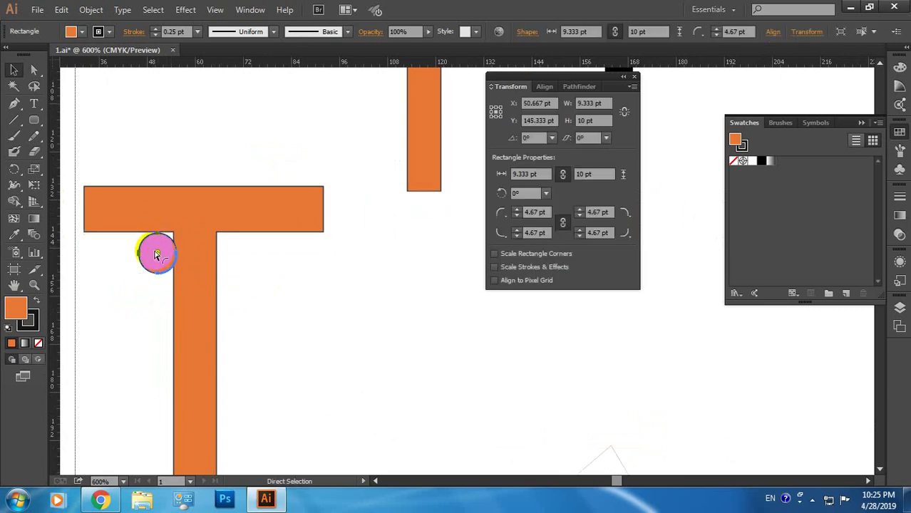
drag(156, 255, 170, 265)
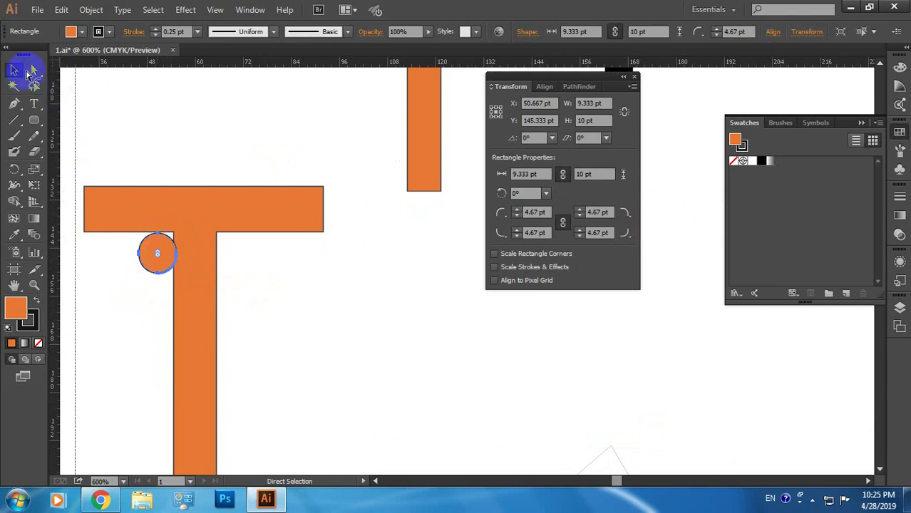
click(28, 72)
click(221, 278)
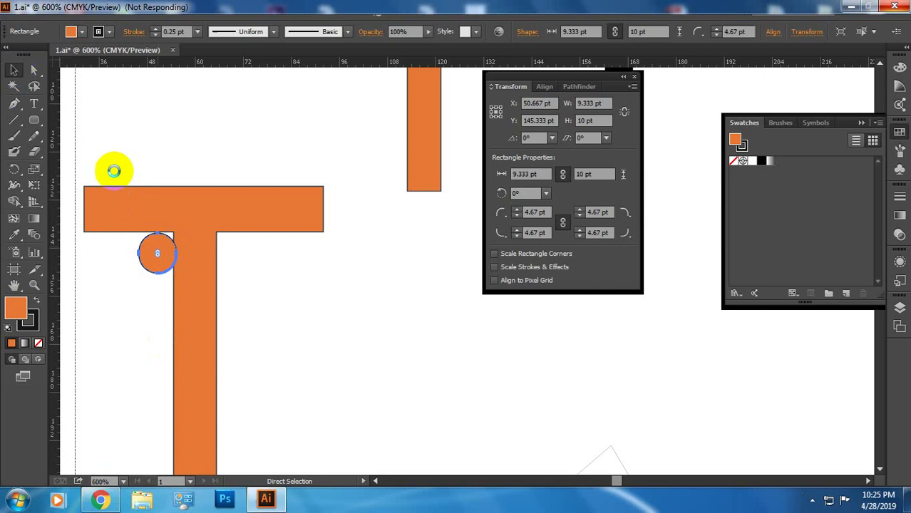
click(214, 240)
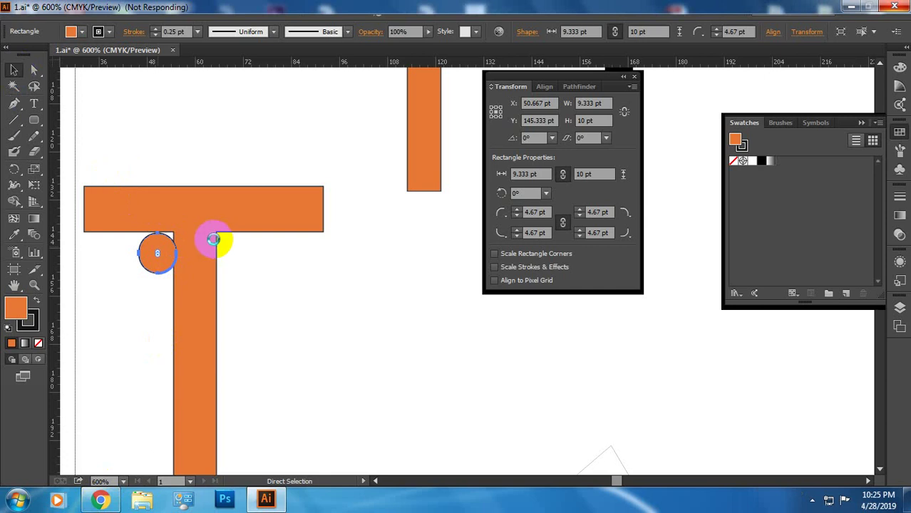
- Delete the spare copy of the small circle
click(205, 255)
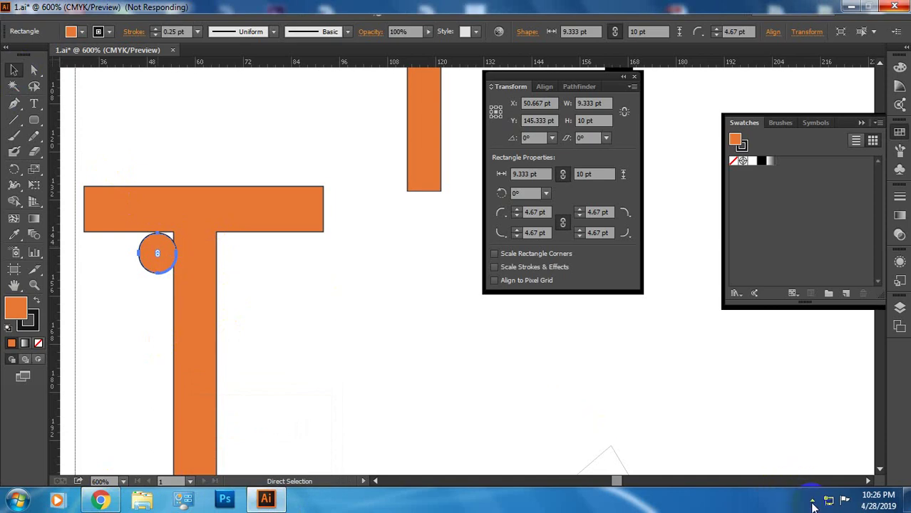
click(812, 500)
click(156, 253)
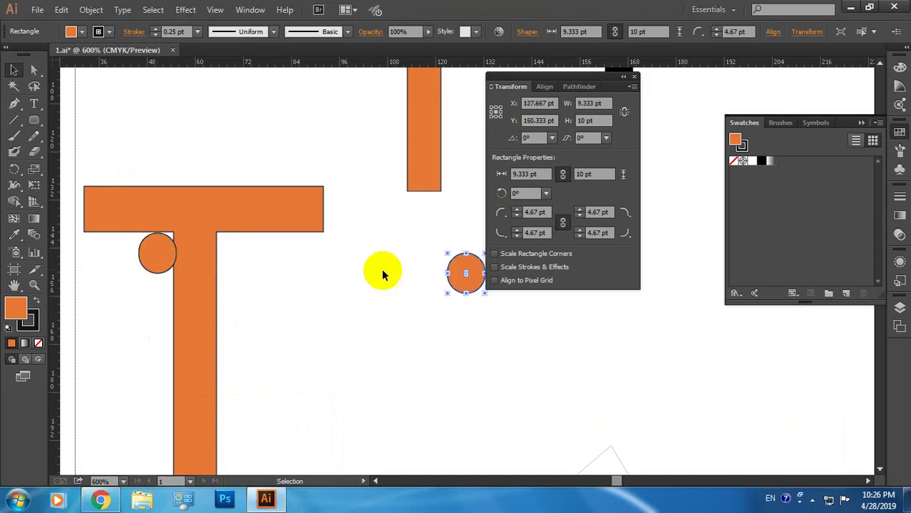
click(462, 278)
drag(460, 283, 411, 306)
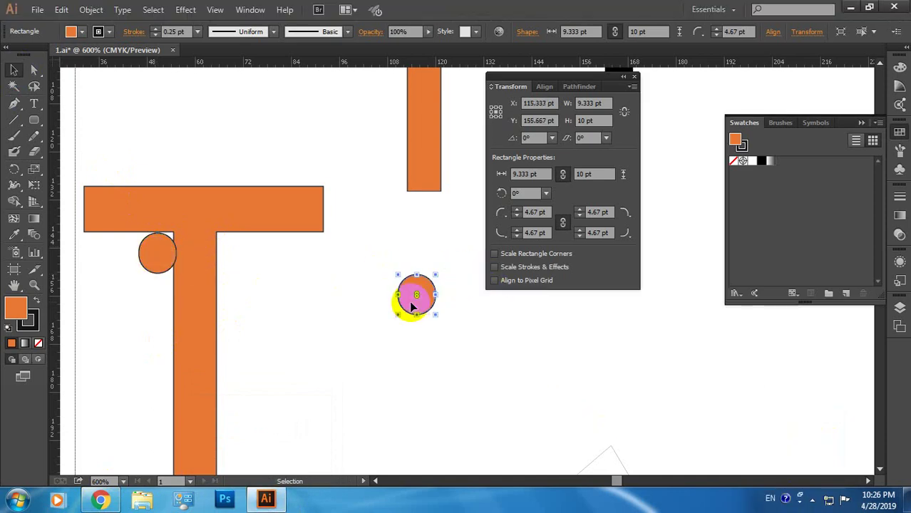
key(Delete)
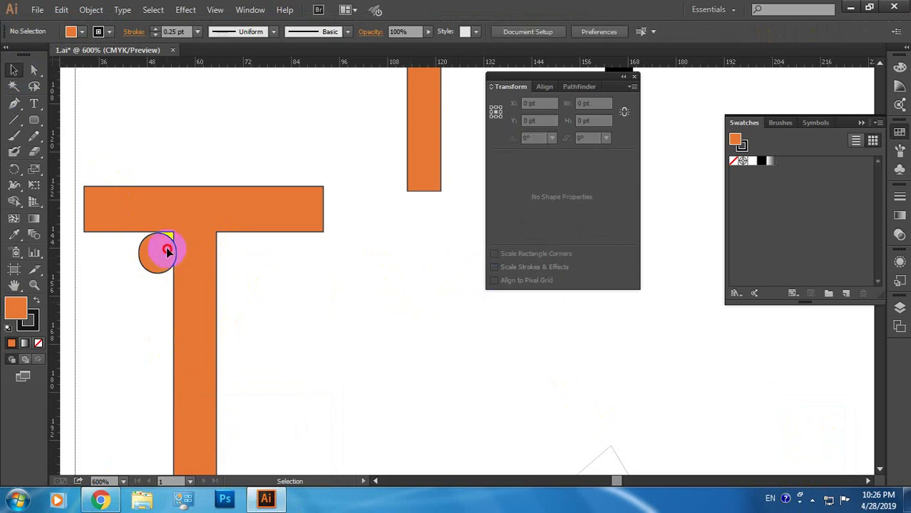
- Subtract the circle from the T's inner left corner with Pathfinder Minus Front
drag(176, 243, 185, 227)
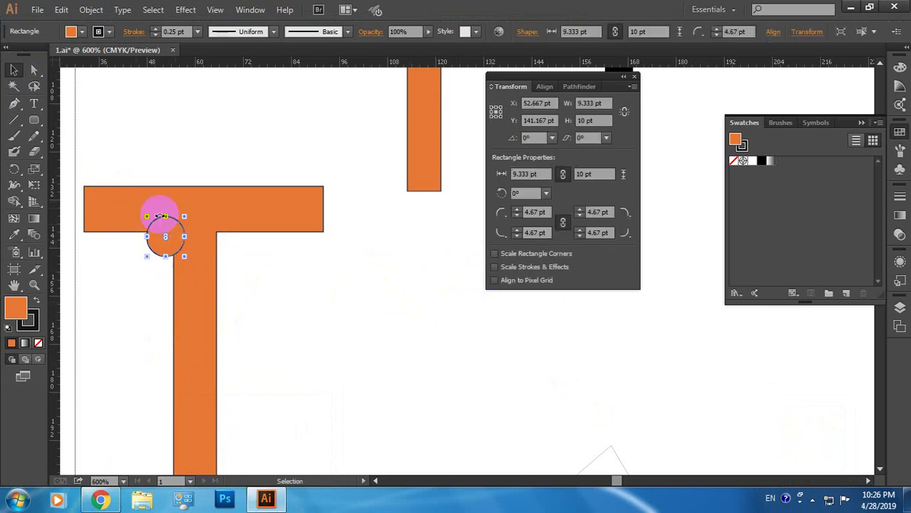
mouse_move(71, 160)
mouse_down()
mouse_move(357, 467)
mouse_move(352, 452)
mouse_up()
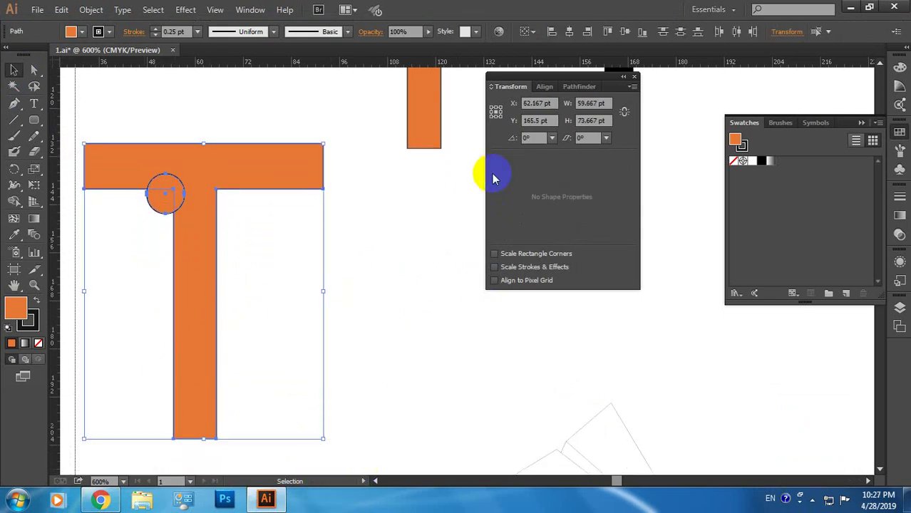
click(577, 88)
click(501, 121)
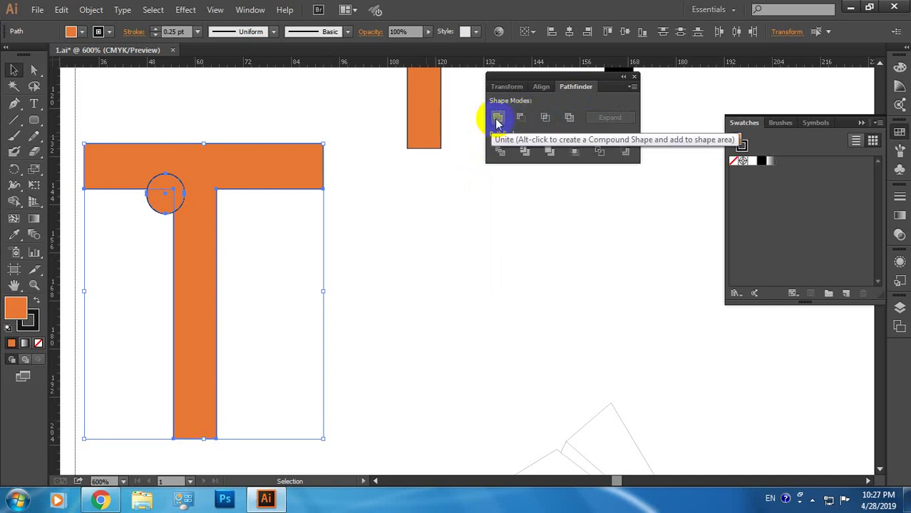
click(161, 203)
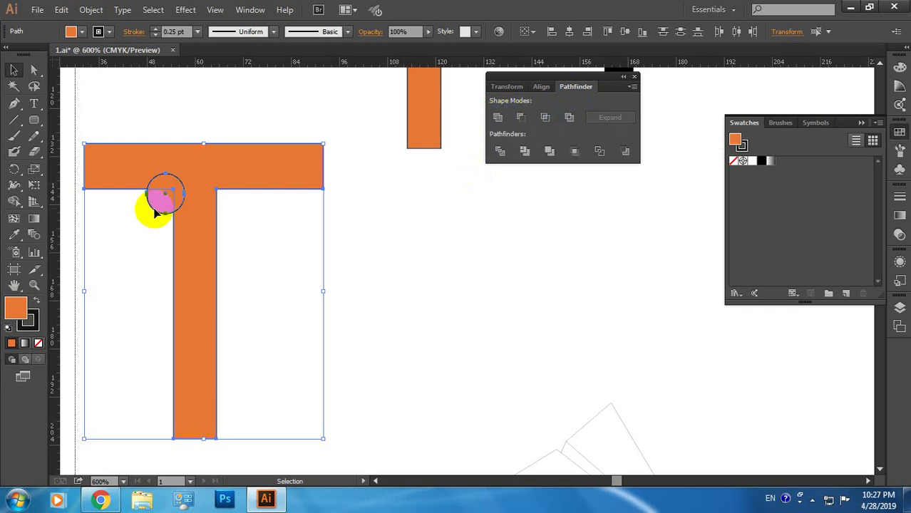
click(509, 118)
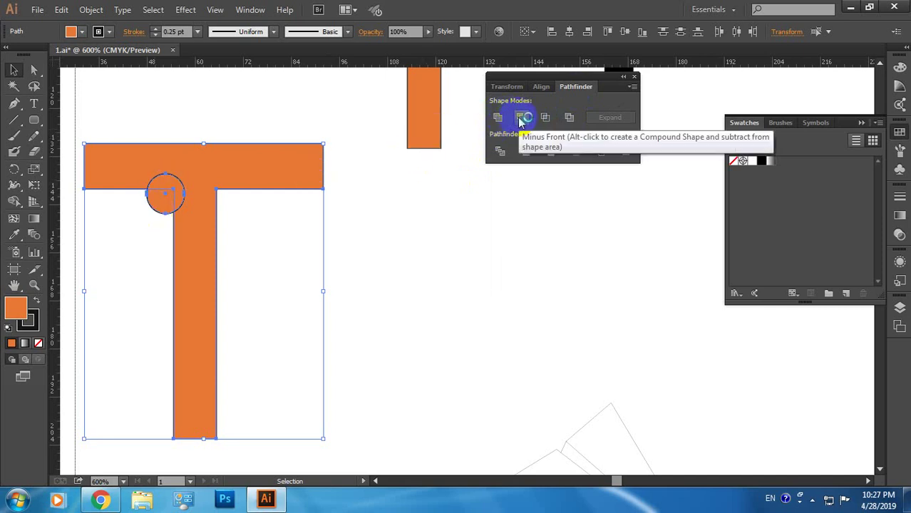
click(520, 118)
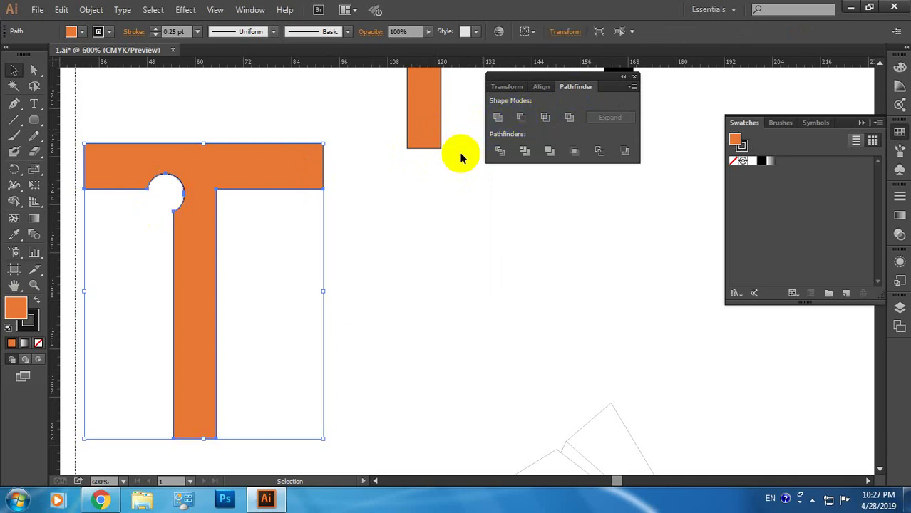
- Cut a round notch into the crossbar's top edge using an ellipse and Minus Front
drag(34, 119, 75, 151)
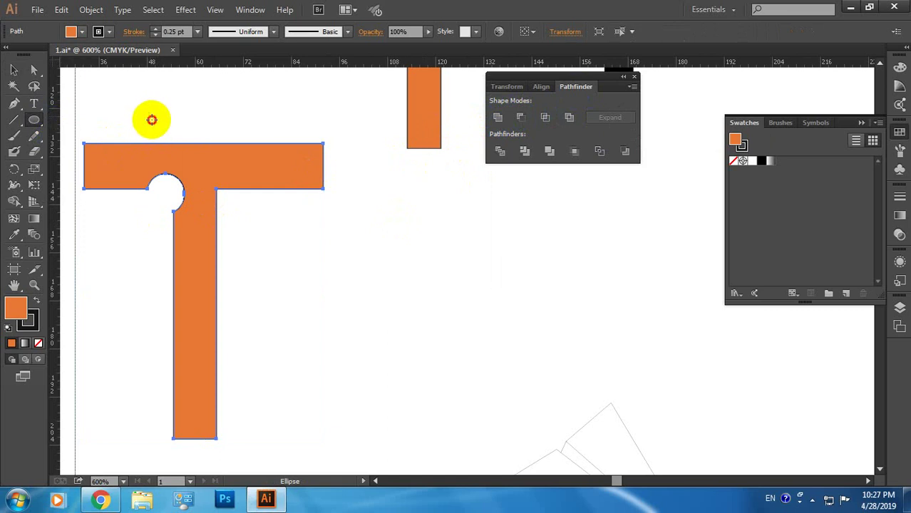
drag(152, 119, 193, 155)
click(14, 69)
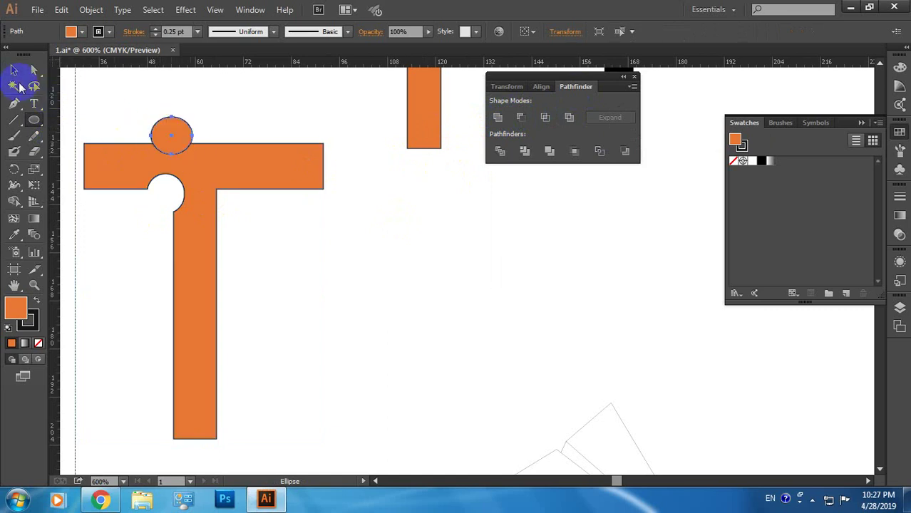
drag(74, 102, 348, 445)
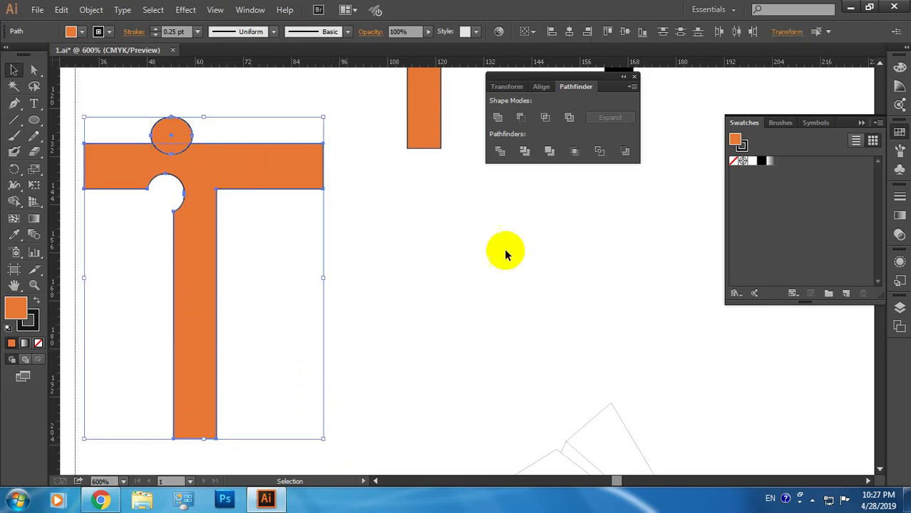
click(521, 117)
click(356, 248)
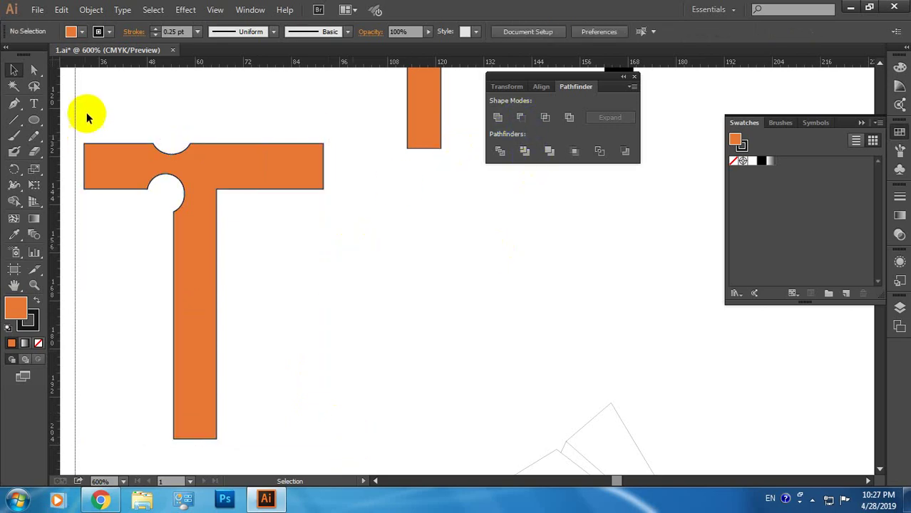
- Cut a matching round notch at the T's right inner corner with Minus Front
click(37, 121)
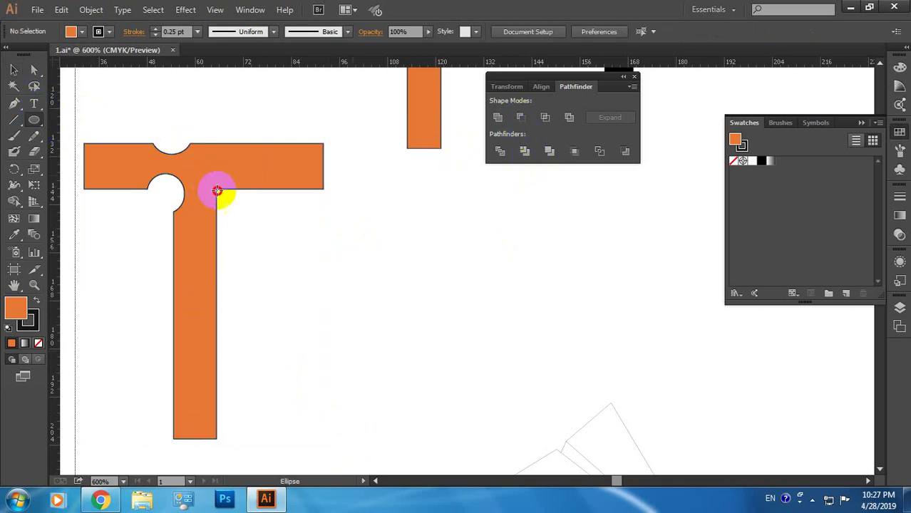
drag(239, 207, 240, 208)
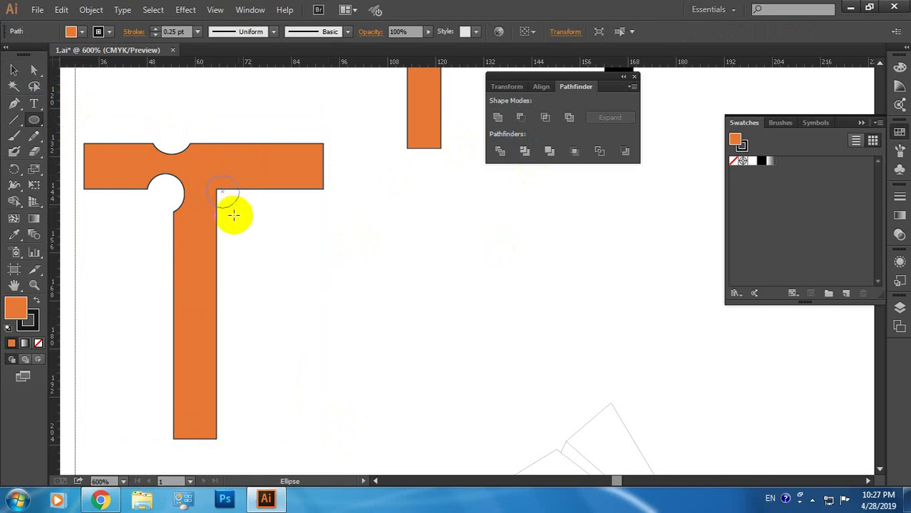
click(14, 70)
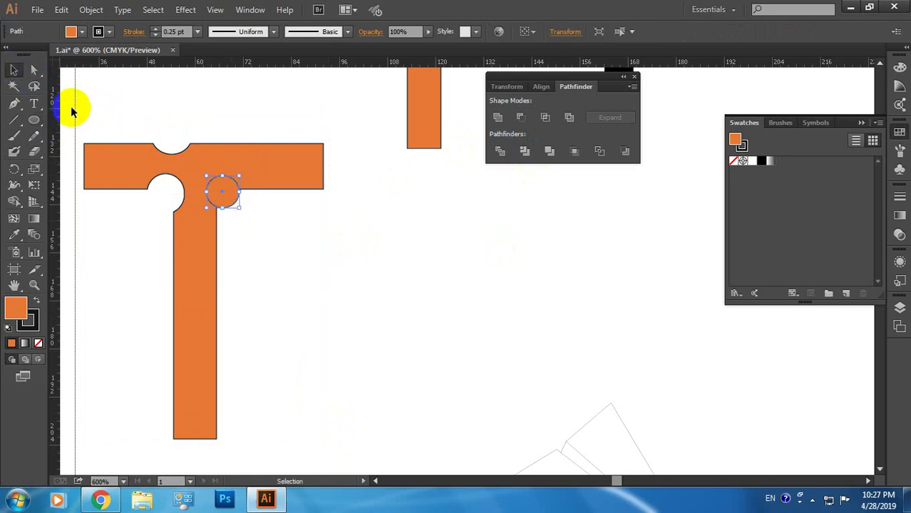
drag(73, 107, 345, 462)
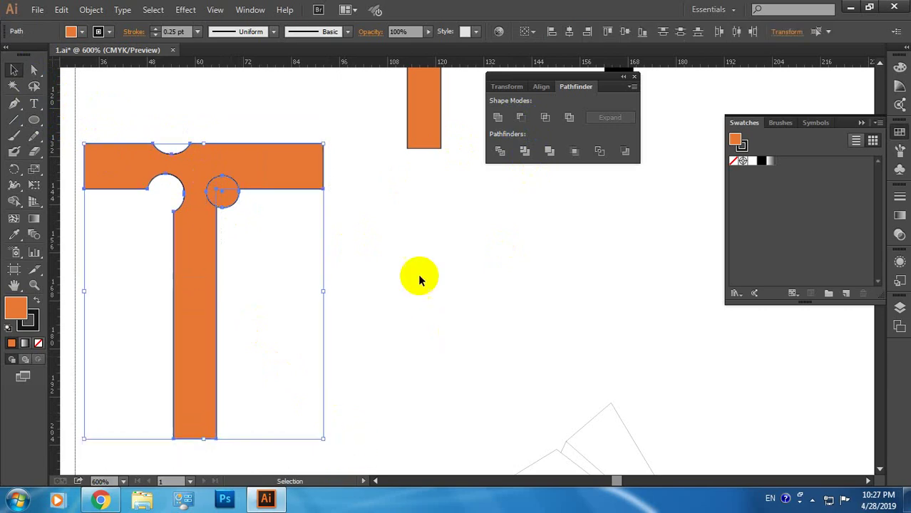
click(525, 120)
click(385, 255)
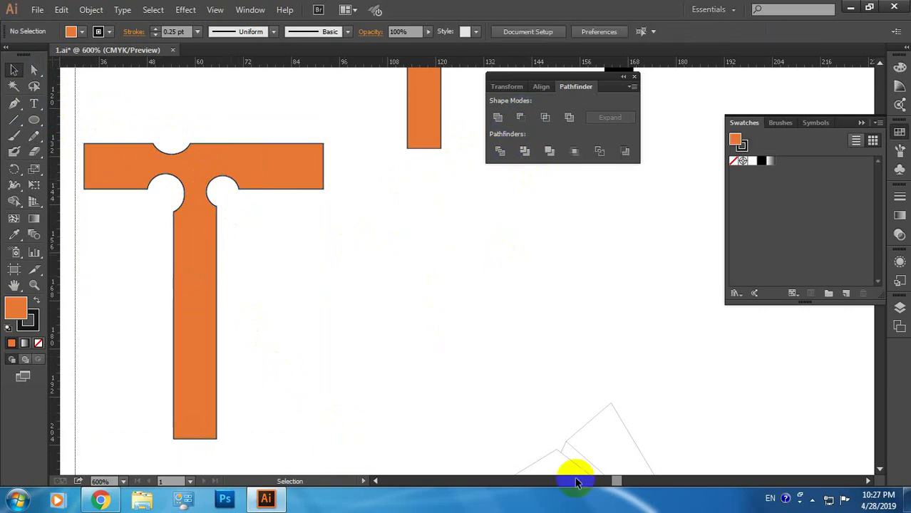
click(811, 500)
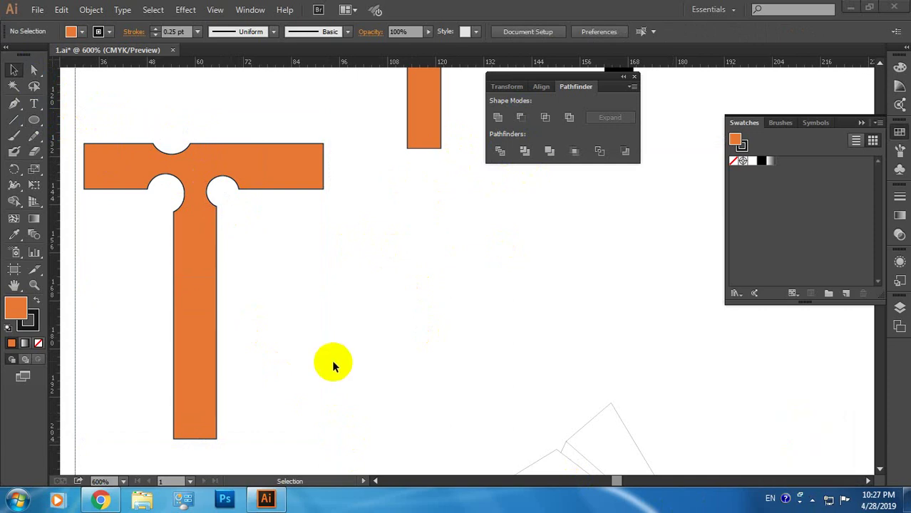
- Delete the right notch anchor on the T, leaving a diagonal edge
click(241, 193)
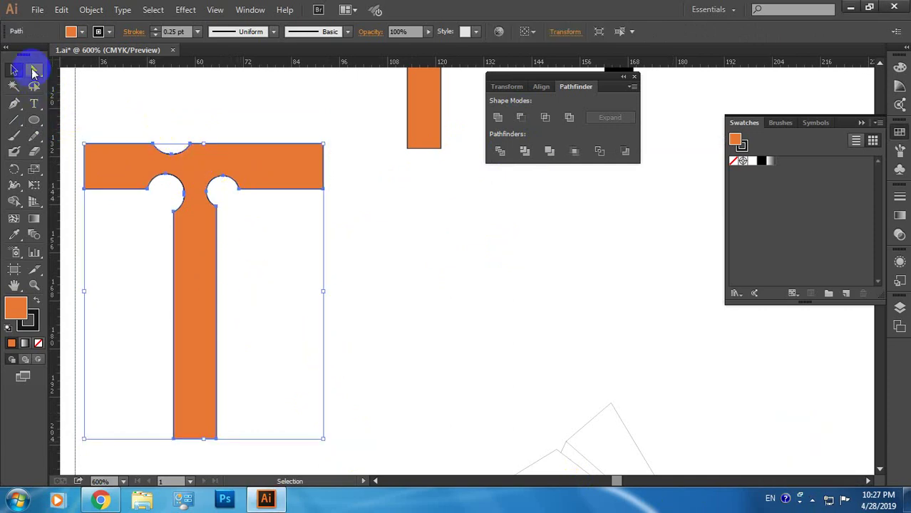
drag(34, 71, 75, 74)
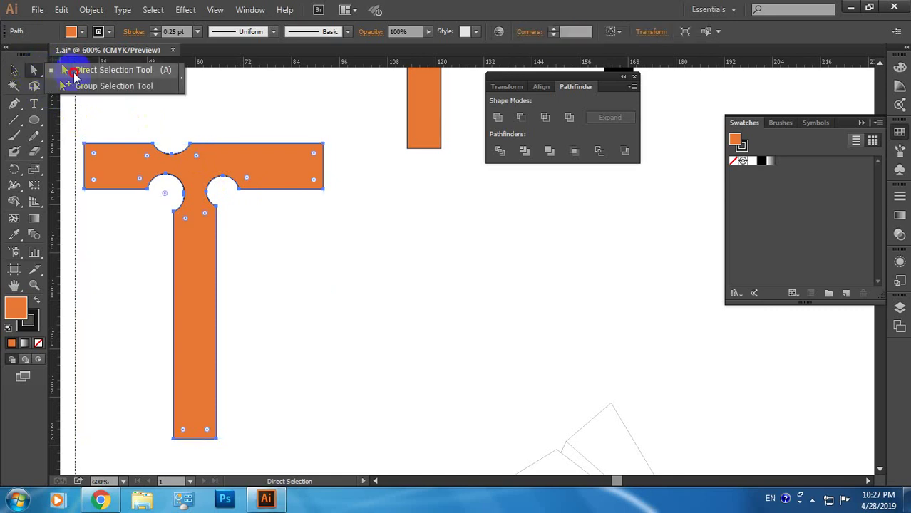
click(240, 194)
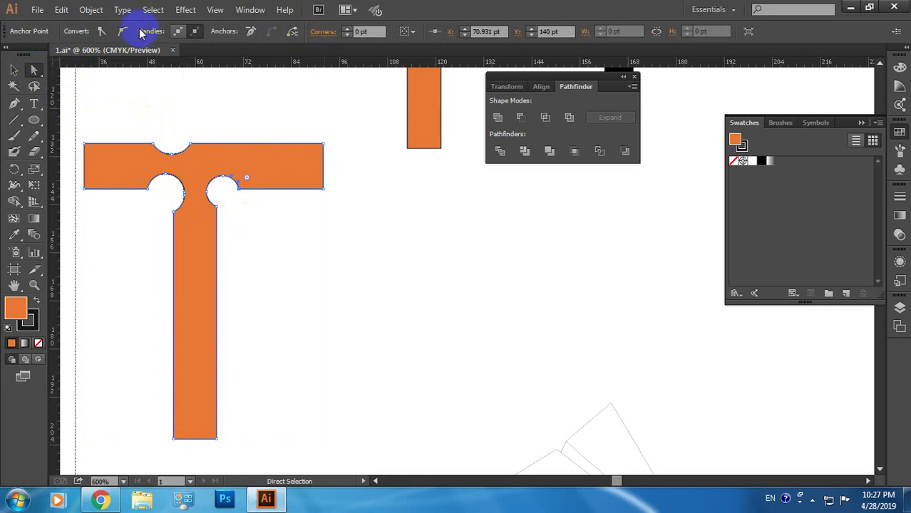
click(250, 32)
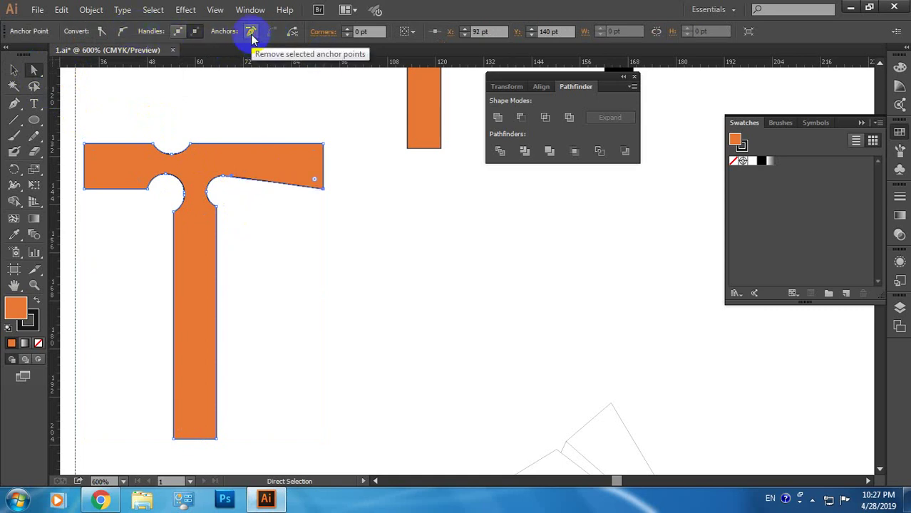
drag(274, 147, 225, 218)
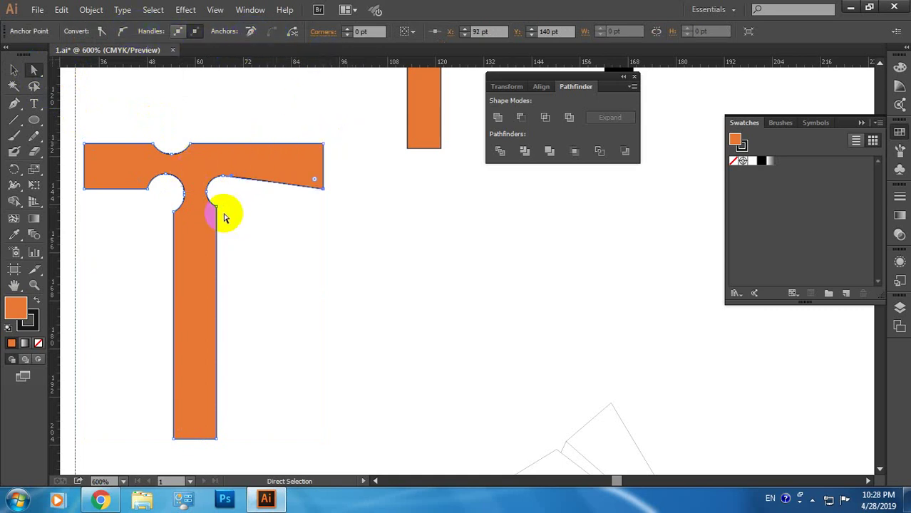
click(224, 148)
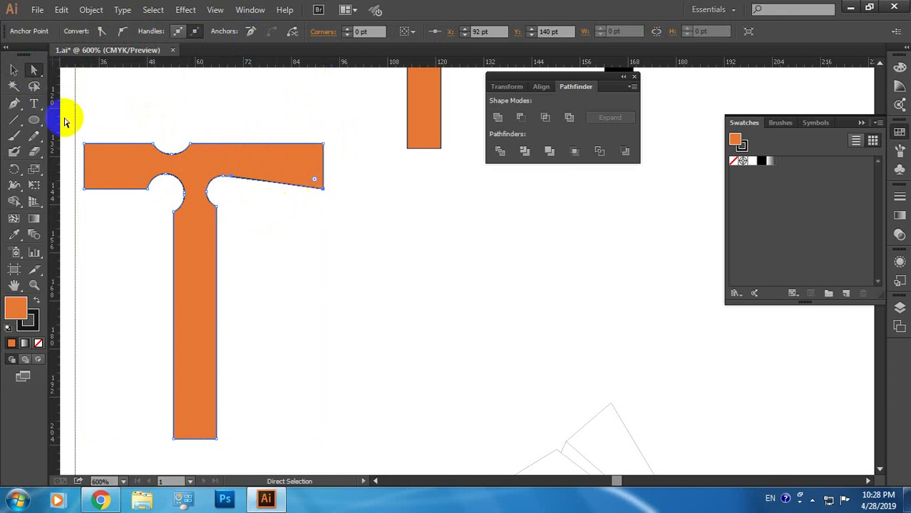
- Add anchors along the crossbar's top edge and delete the top-right corner so the arm slants
drag(15, 104, 56, 130)
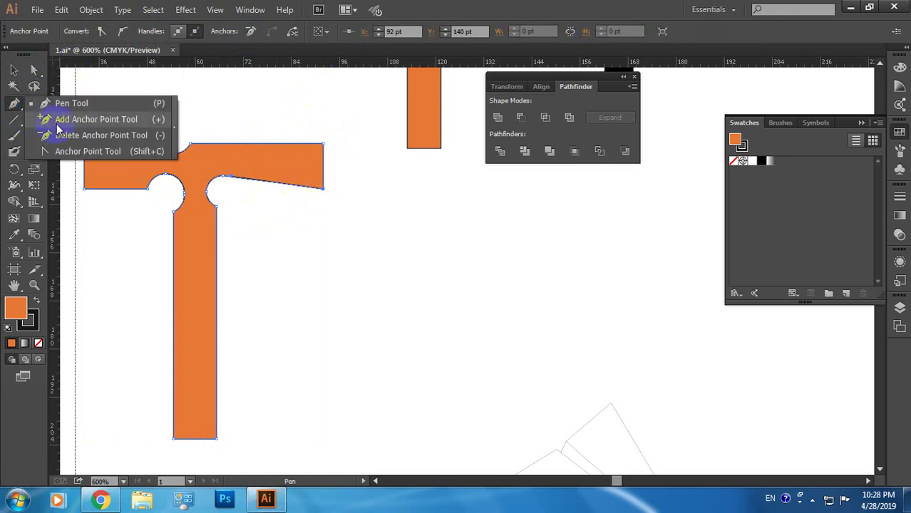
click(240, 148)
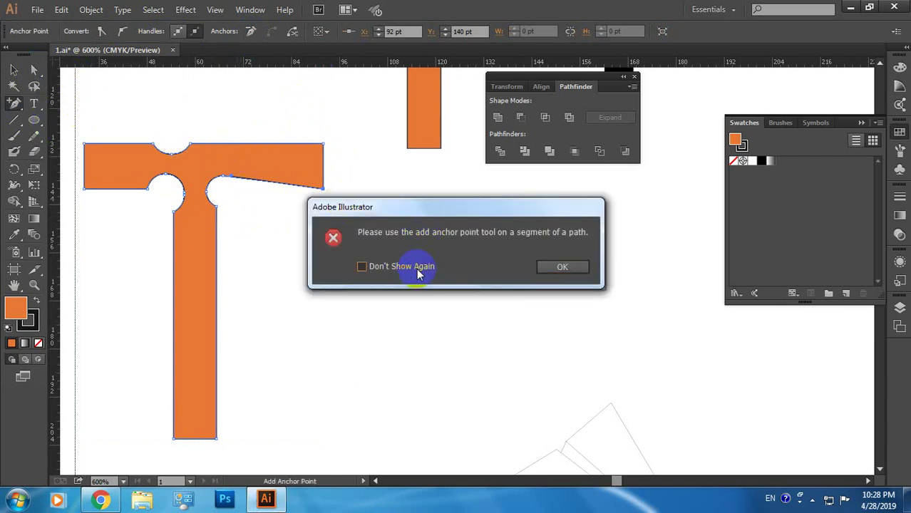
click(544, 268)
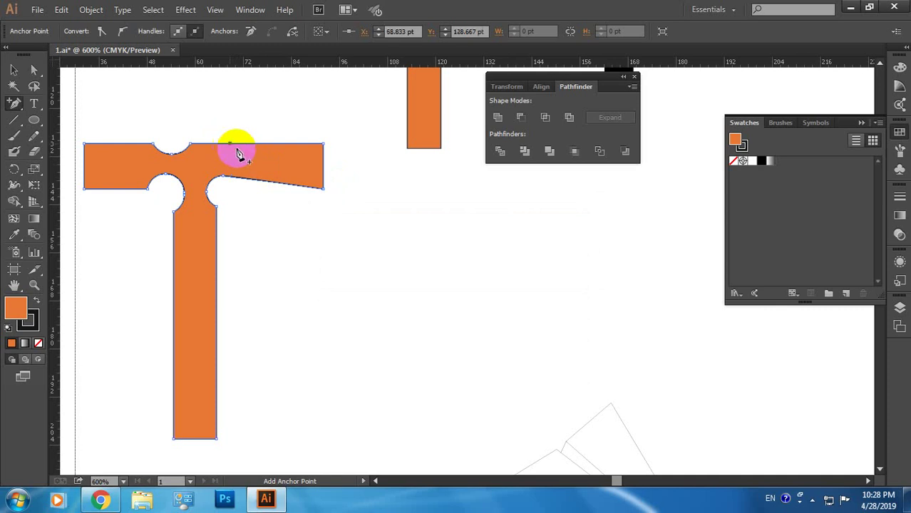
click(305, 187)
click(35, 69)
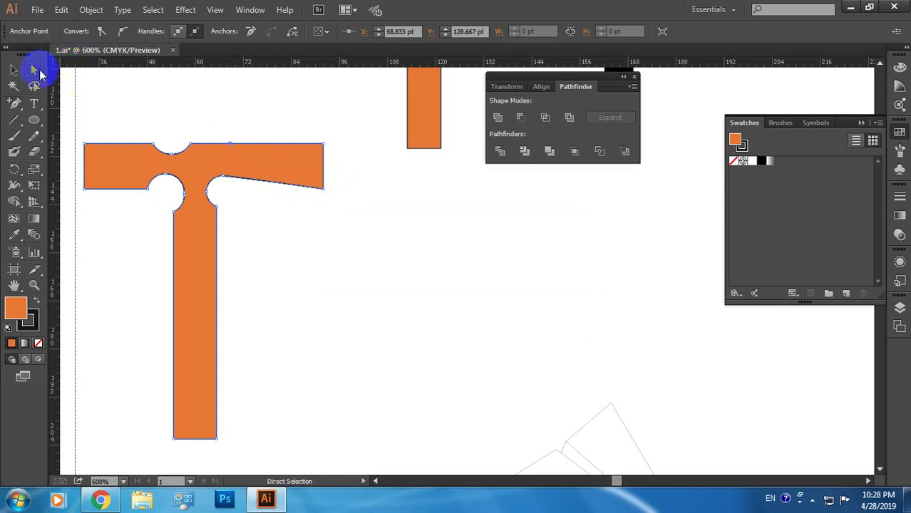
click(326, 149)
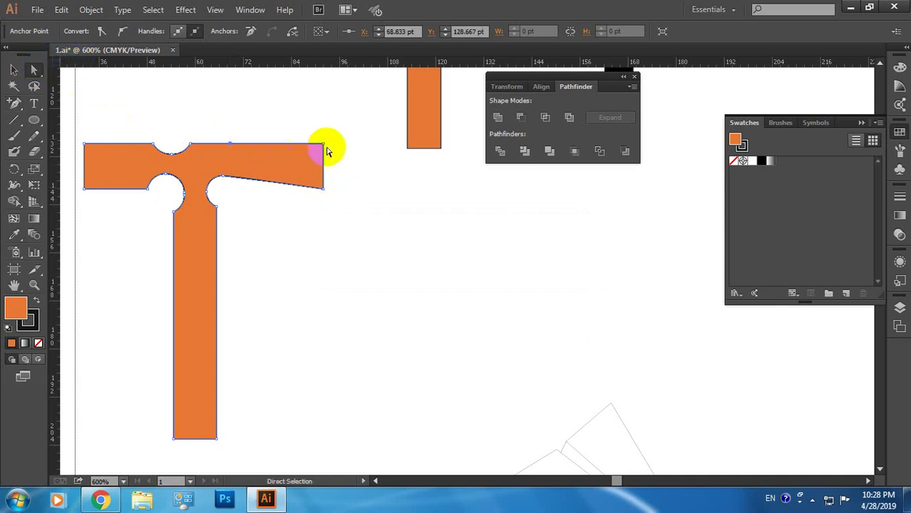
click(249, 33)
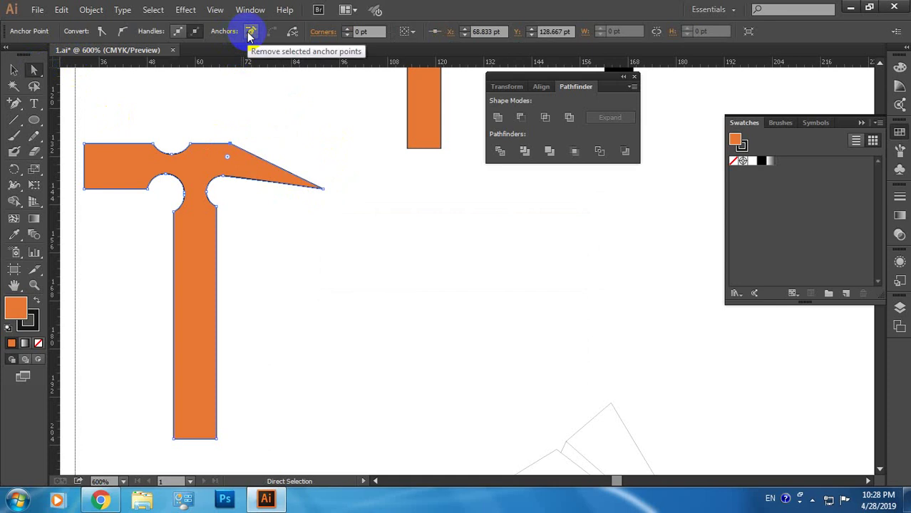
- Convert the hammer-head anchor to smooth and pull it upward into a rounded notch
click(230, 145)
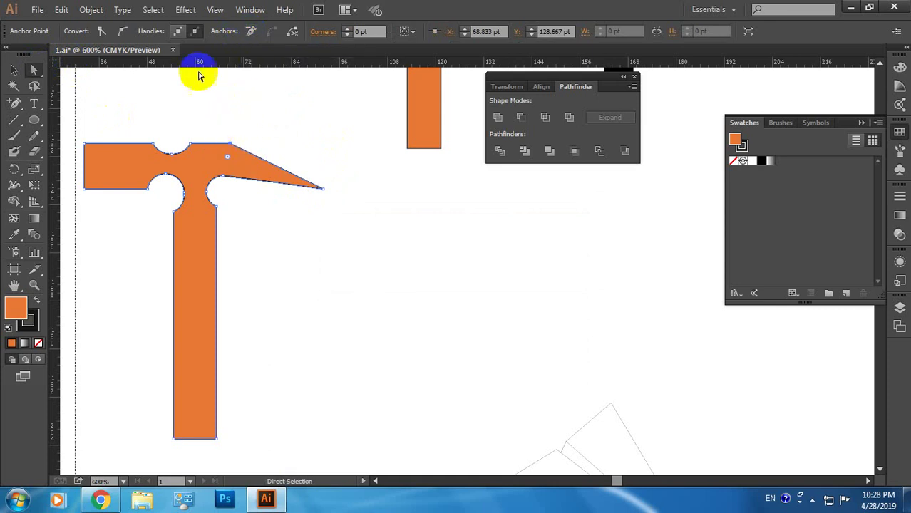
click(129, 35)
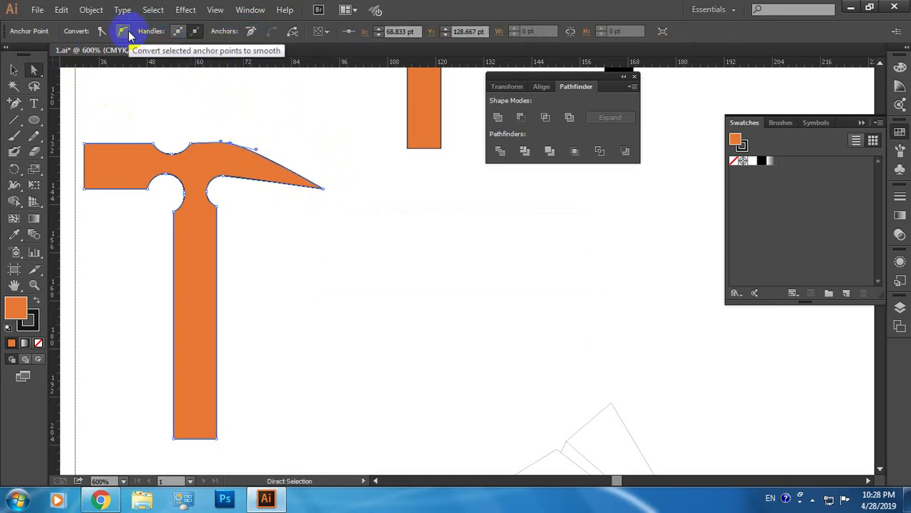
drag(203, 151, 227, 181)
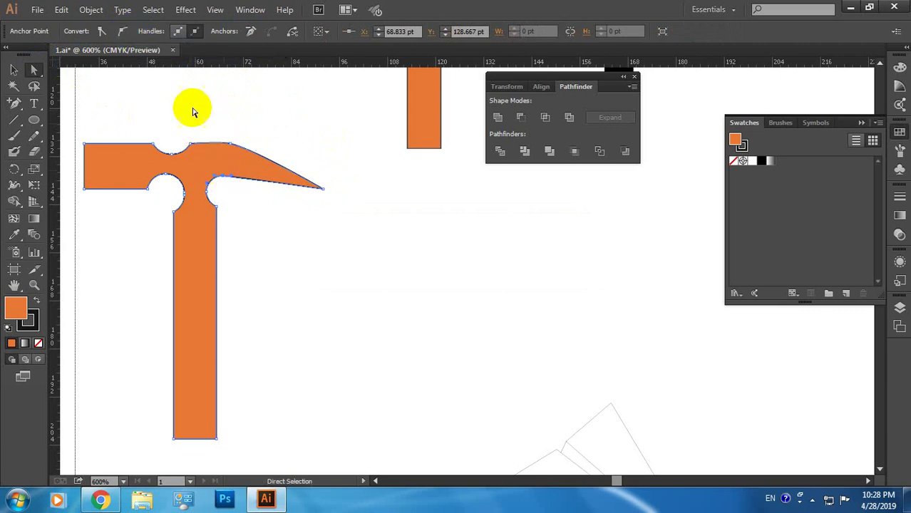
click(241, 172)
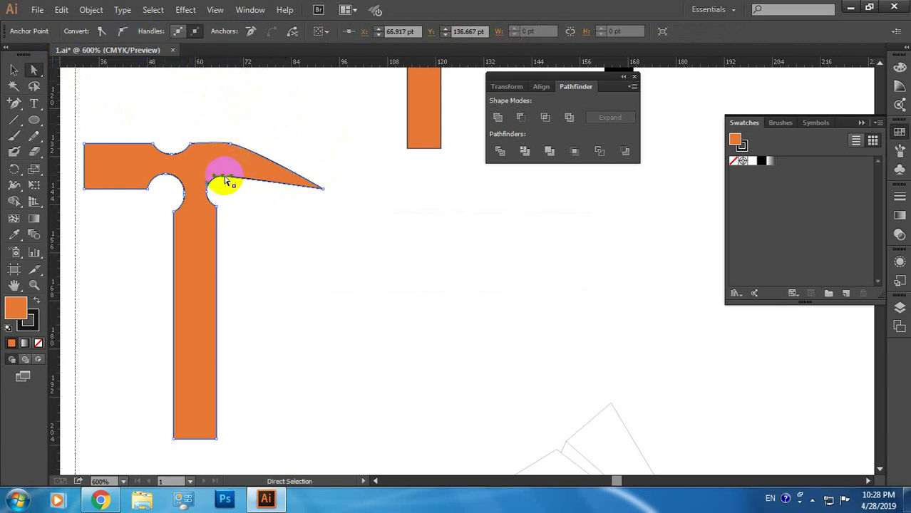
drag(225, 181, 225, 173)
- Curve the claw's upper edge and lower its tip into a downward-pointing claw
click(312, 191)
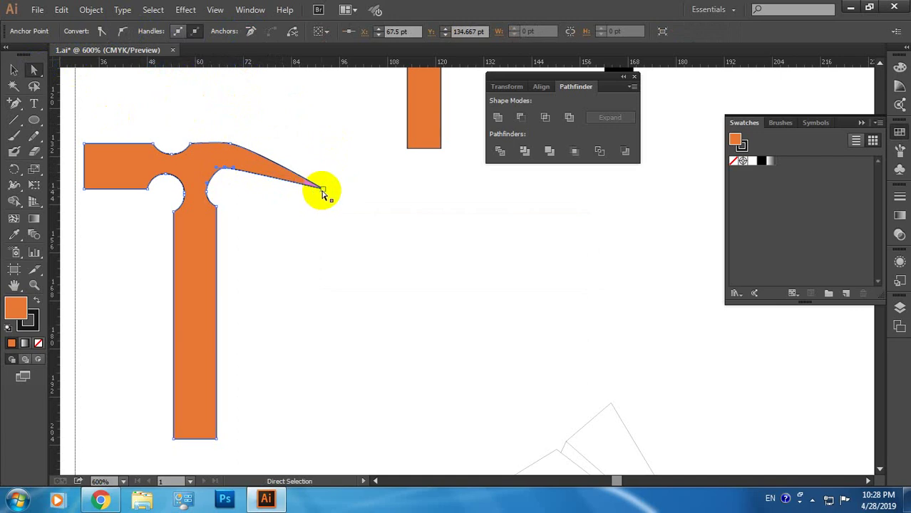
click(323, 190)
drag(258, 151, 335, 180)
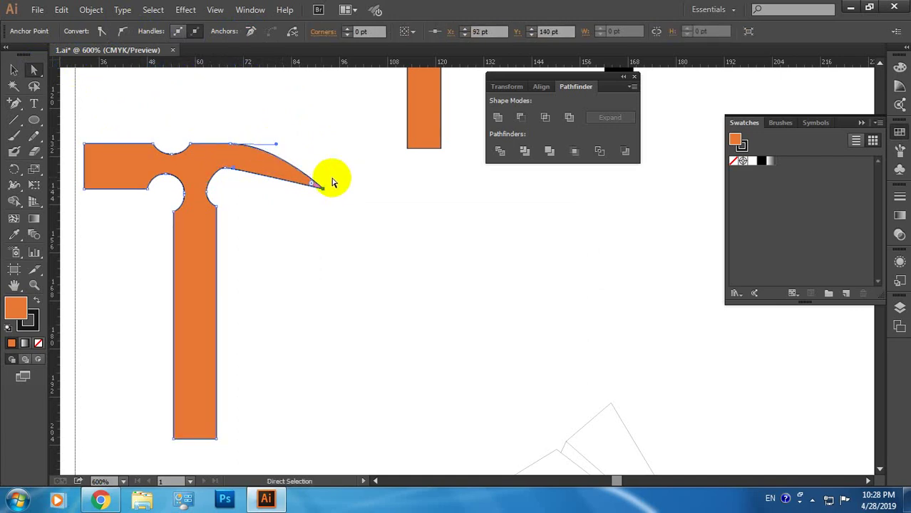
drag(322, 190, 324, 208)
mouse_move(240, 177)
mouse_down()
mouse_move(247, 159)
mouse_move(276, 144)
mouse_up()
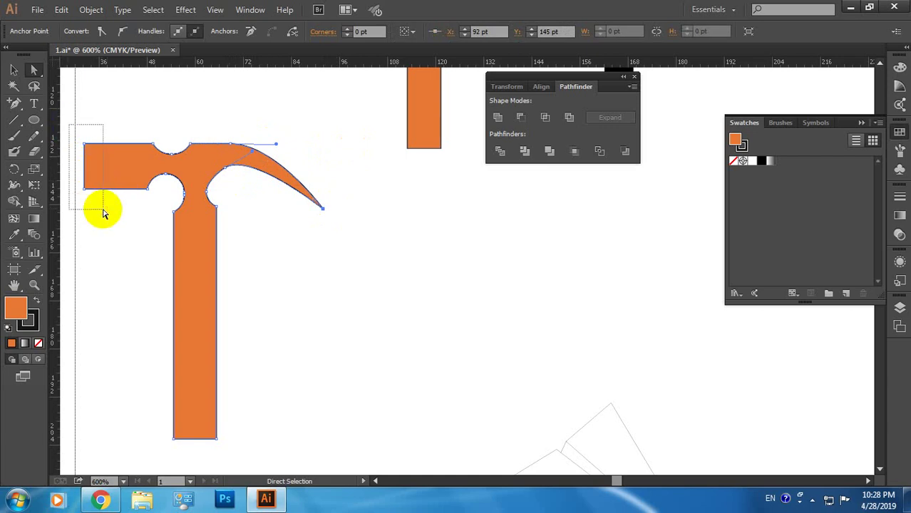
mouse_move(71, 127)
mouse_down()
mouse_move(95, 197)
mouse_move(117, 191)
mouse_up()
scroll(214, 191, down, 1)
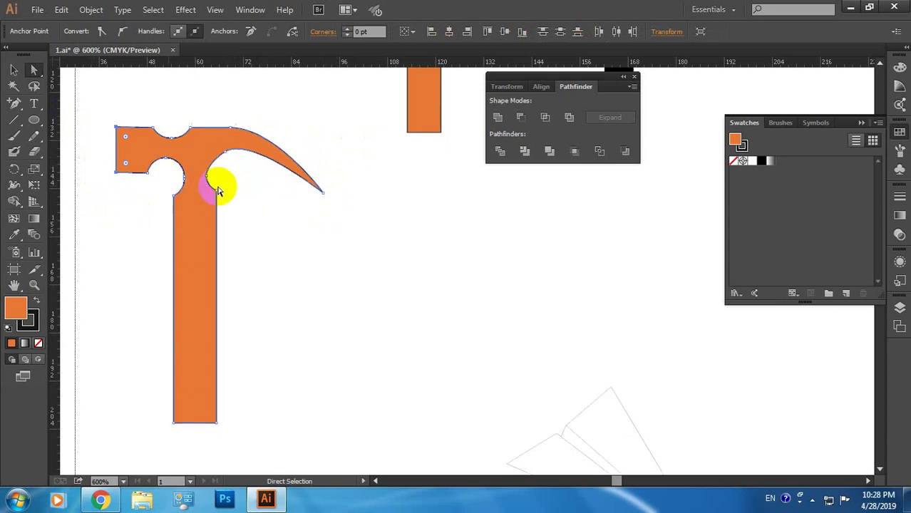
click(35, 74)
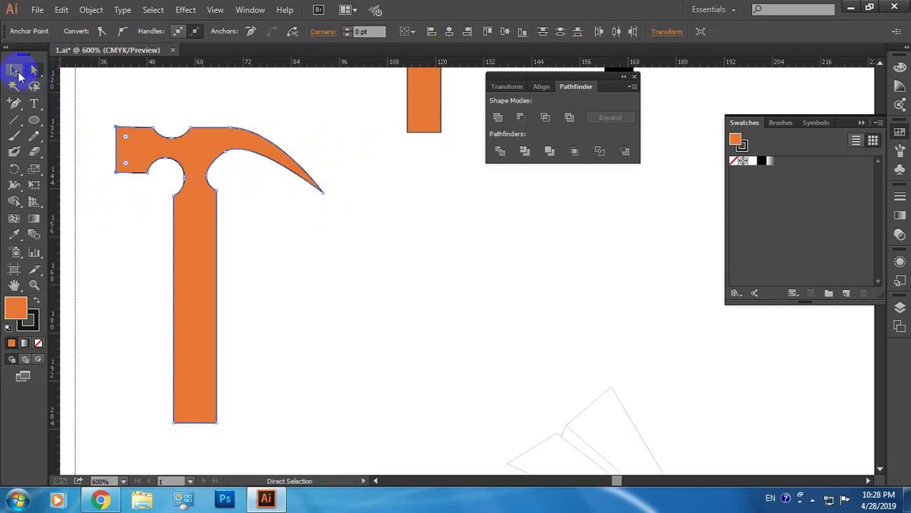
click(16, 71)
click(371, 250)
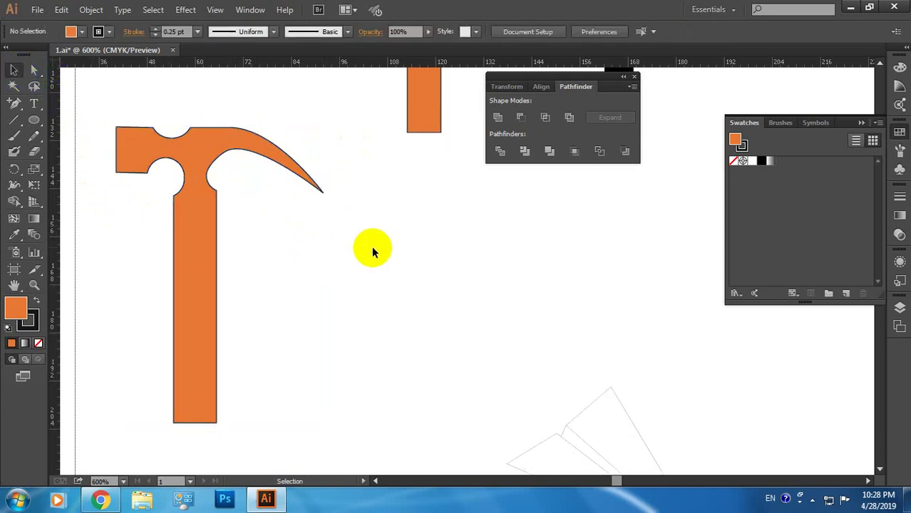
- Move the orange hammer beside the two reference hammers and close the Pathfinder and Swatches panels
scroll(371, 251, down, 5)
scroll(370, 251, down, 1)
scroll(370, 251, up, 3)
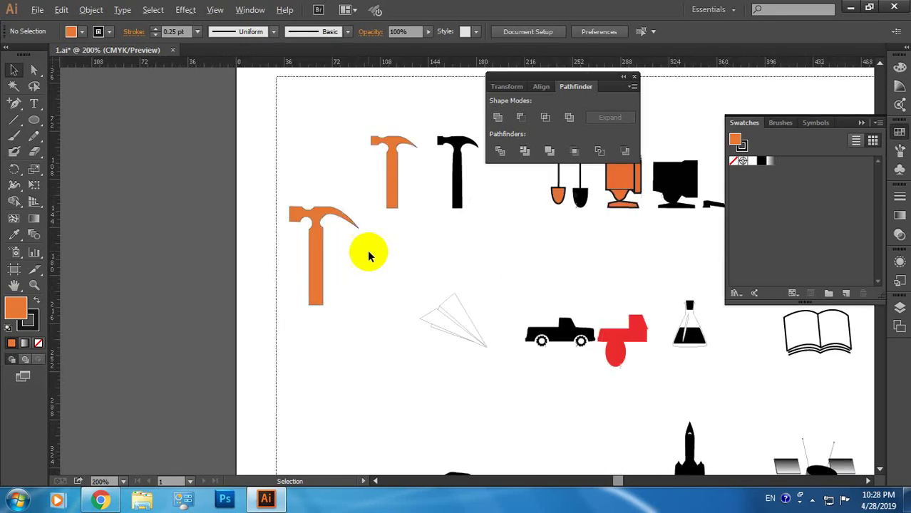
drag(319, 240, 347, 206)
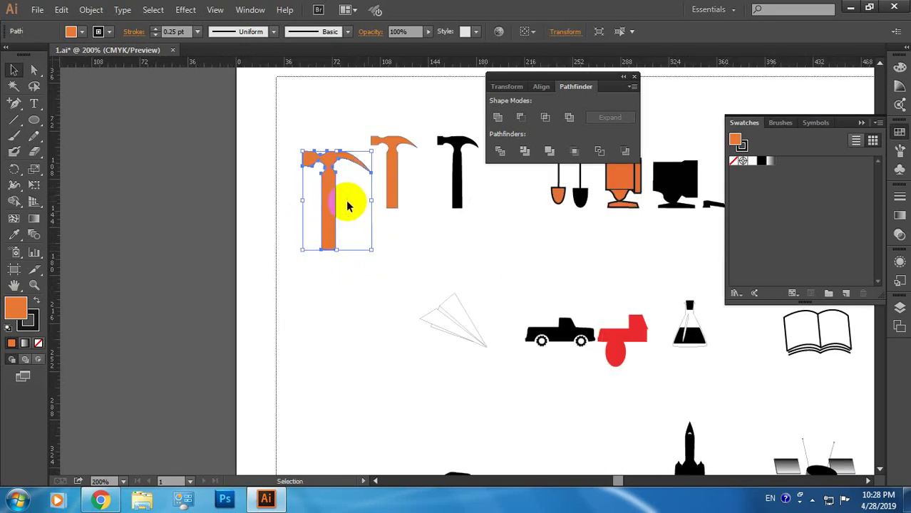
click(634, 76)
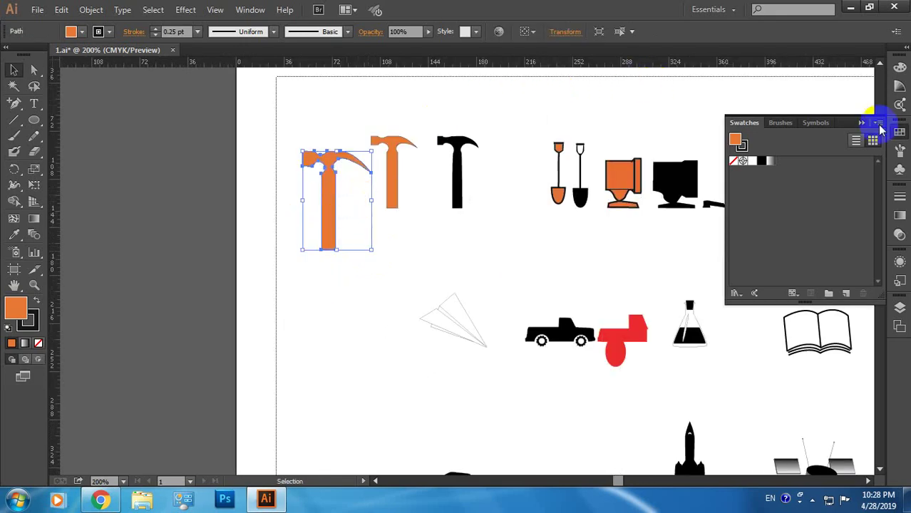
click(878, 117)
- Zoom and pan the canvas to bring the truck and flask into close view
key(space)
drag(630, 204, 510, 199)
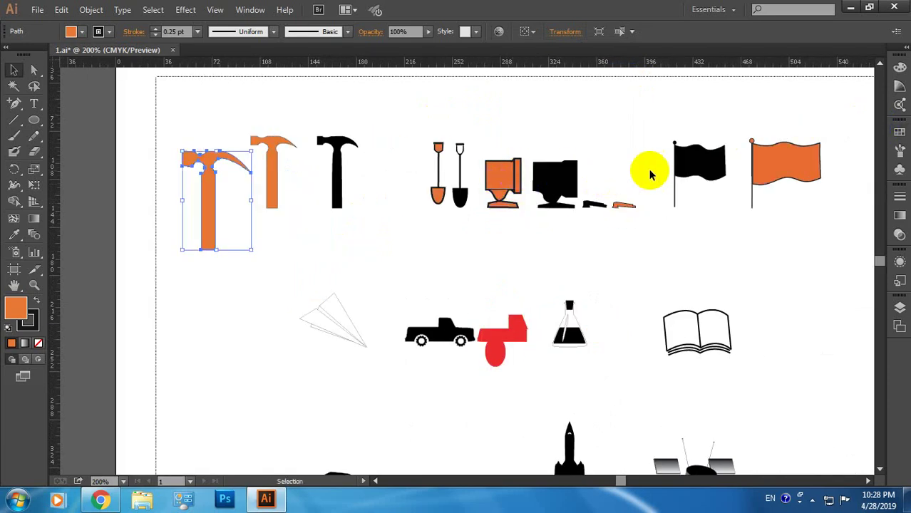
scroll(446, 336, up, 2)
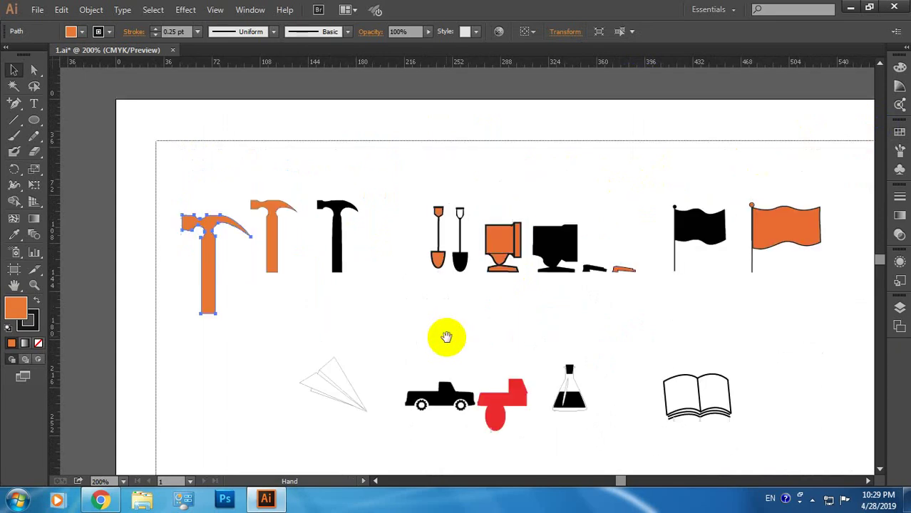
scroll(447, 336, up, 1)
scroll(446, 336, up, 1)
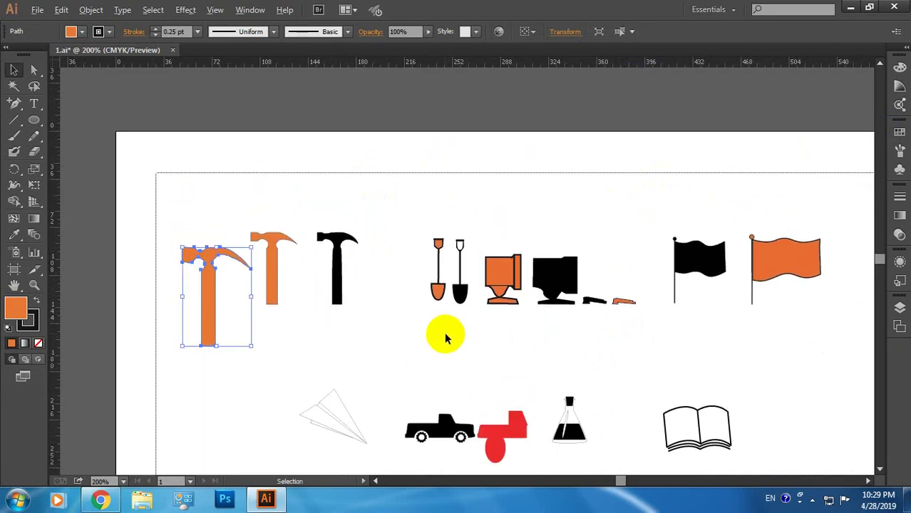
scroll(445, 337, up, 2)
scroll(448, 330, up, 1)
scroll(448, 330, down, 1)
scroll(509, 325, down, 5)
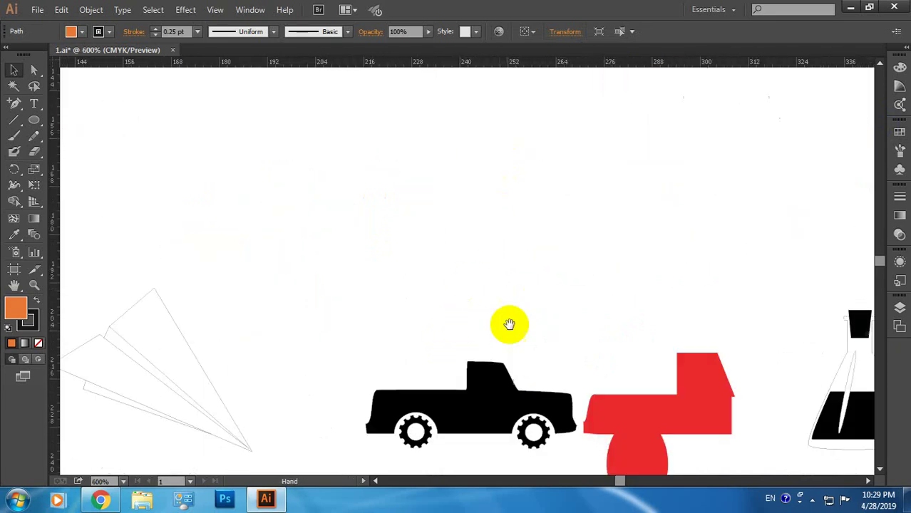
mouse_move(509, 325)
mouse_down()
mouse_move(513, 234)
mouse_move(465, 209)
mouse_up()
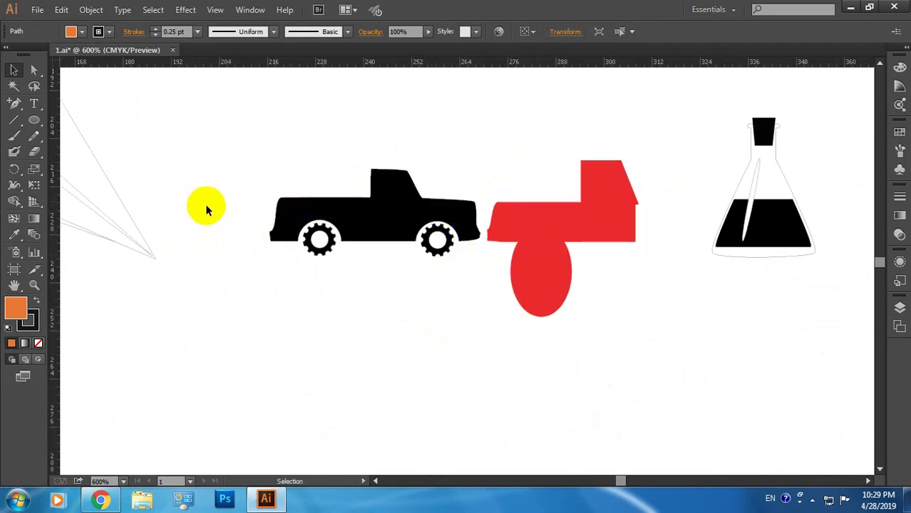
click(15, 103)
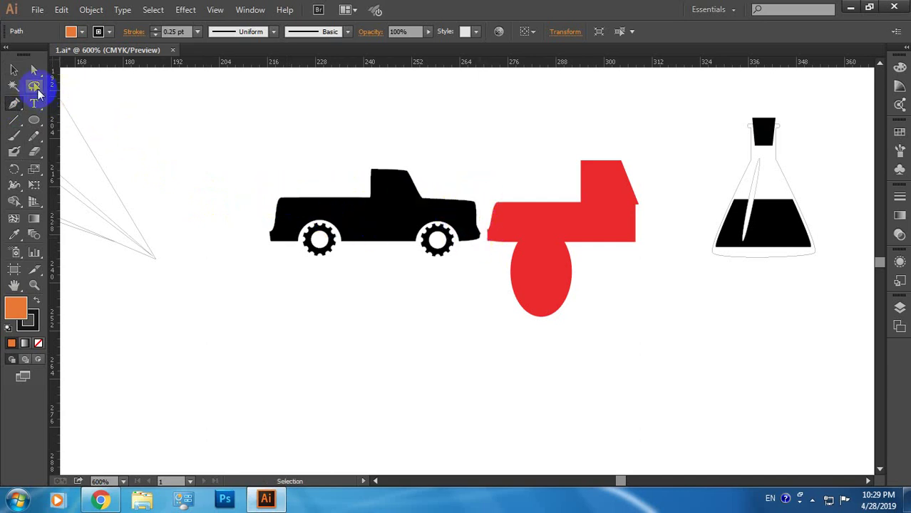
- Draw a trial rectangle below the truck, then try the Rounded Rectangle tool
drag(37, 127, 64, 117)
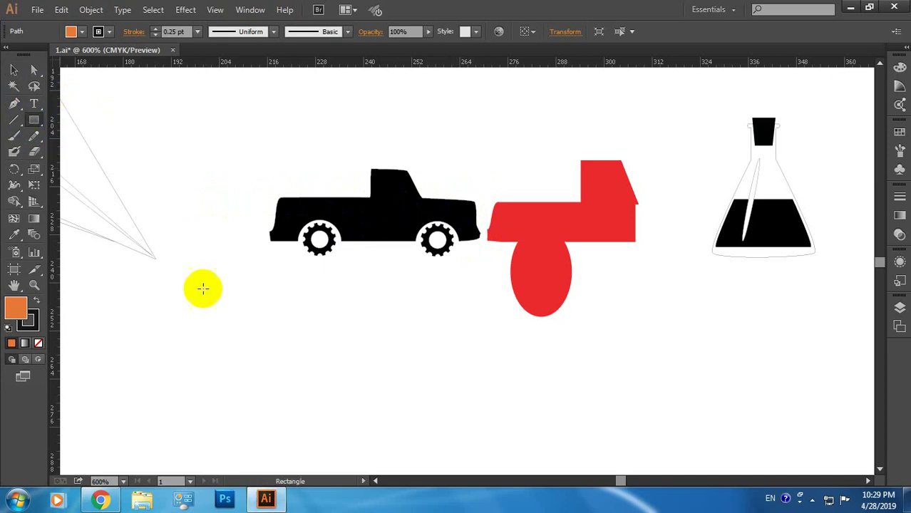
drag(162, 316, 433, 391)
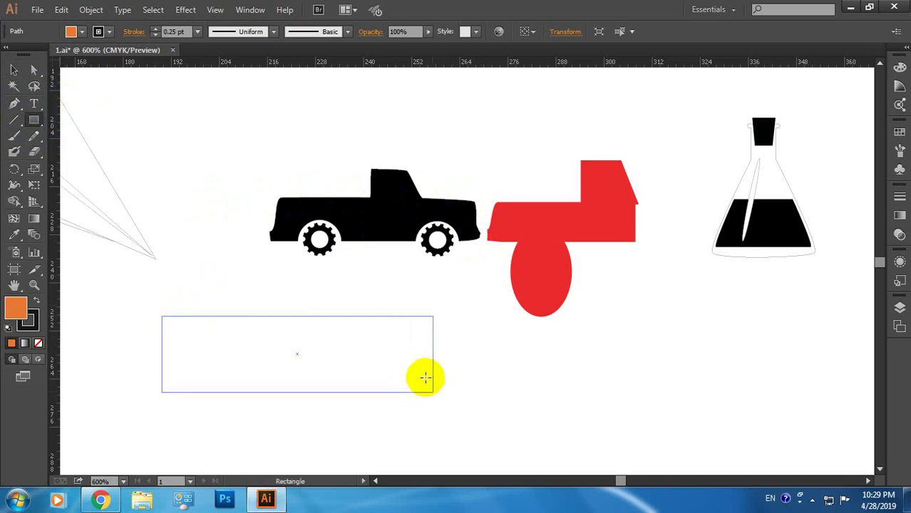
click(635, 77)
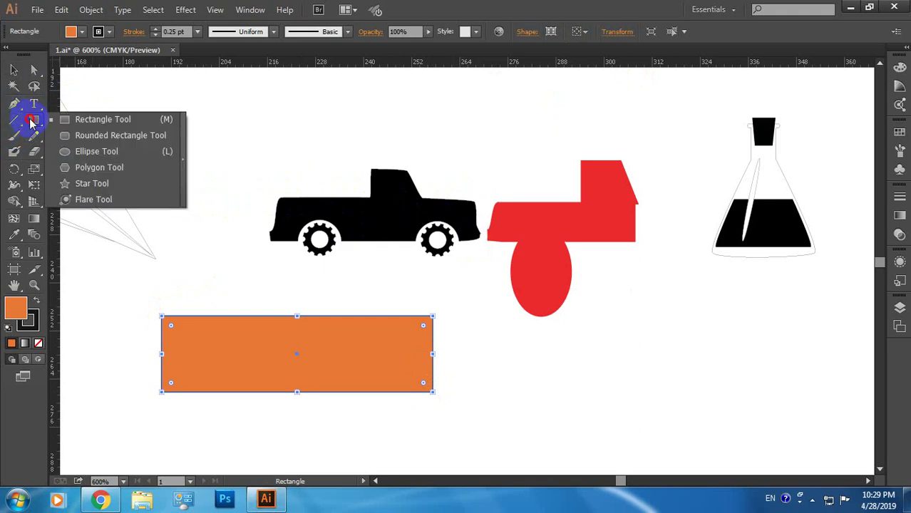
drag(32, 124, 69, 136)
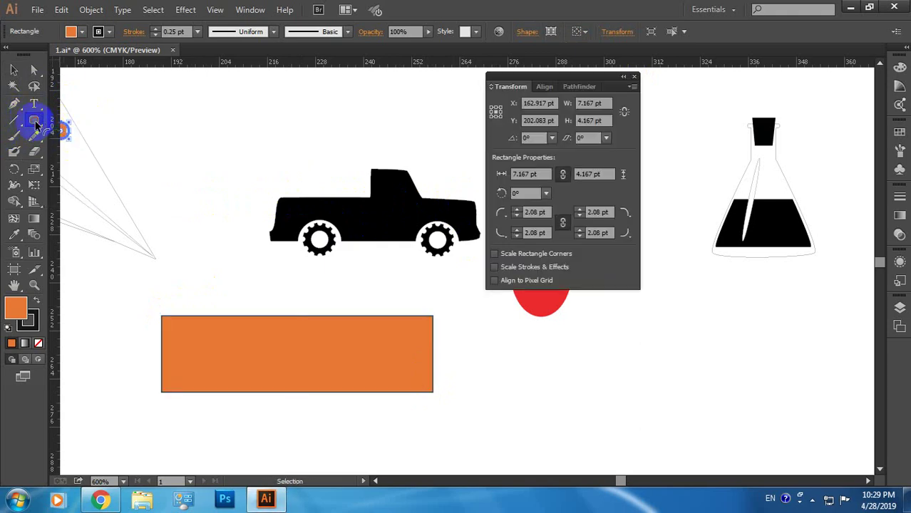
click(812, 498)
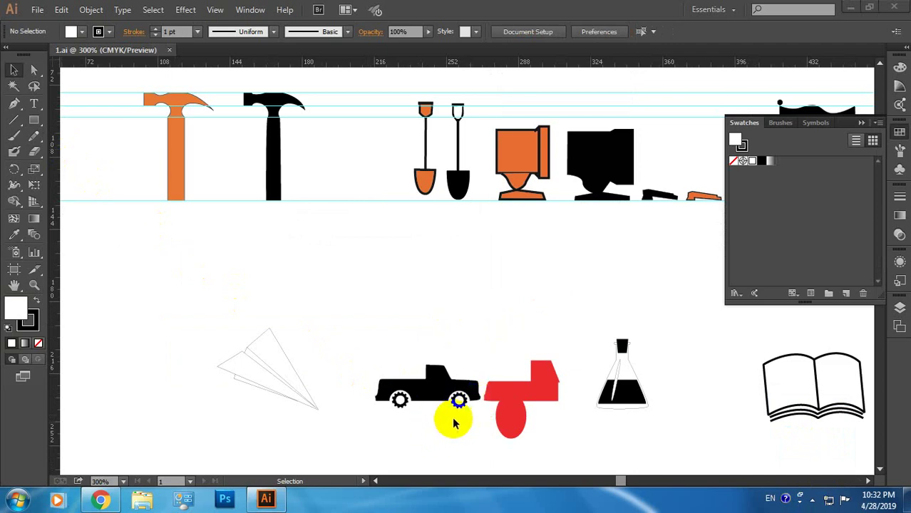
- Zoom in on the truck, close the background Chrome window, and choose the Rectangle tool
scroll(458, 428, up, 2)
scroll(458, 428, up, 1)
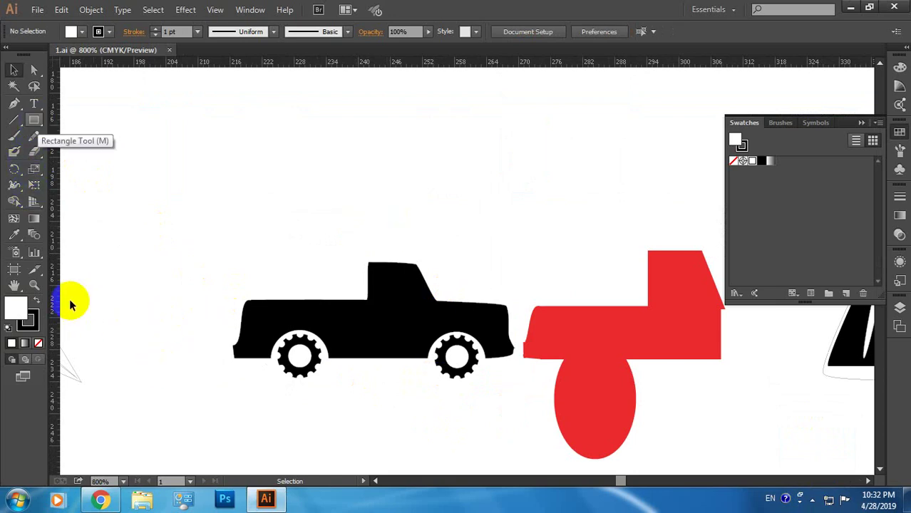
right_click(100, 499)
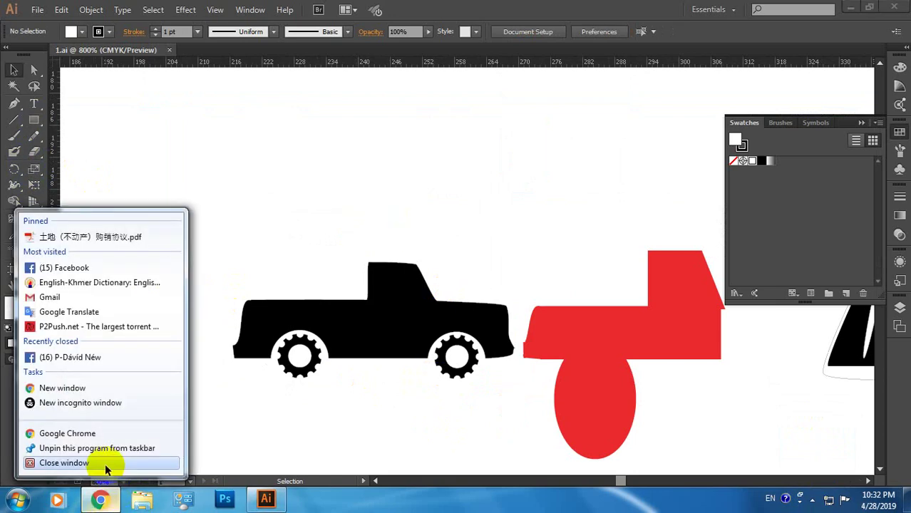
click(106, 463)
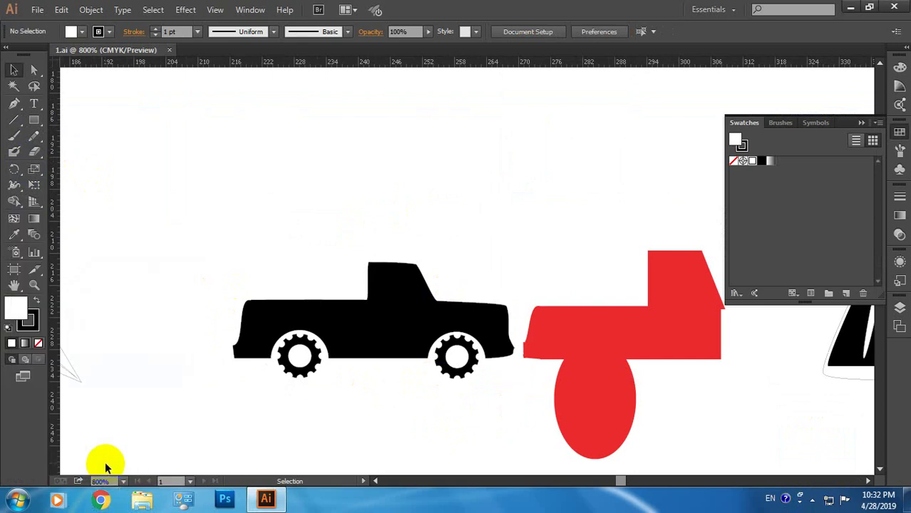
click(20, 125)
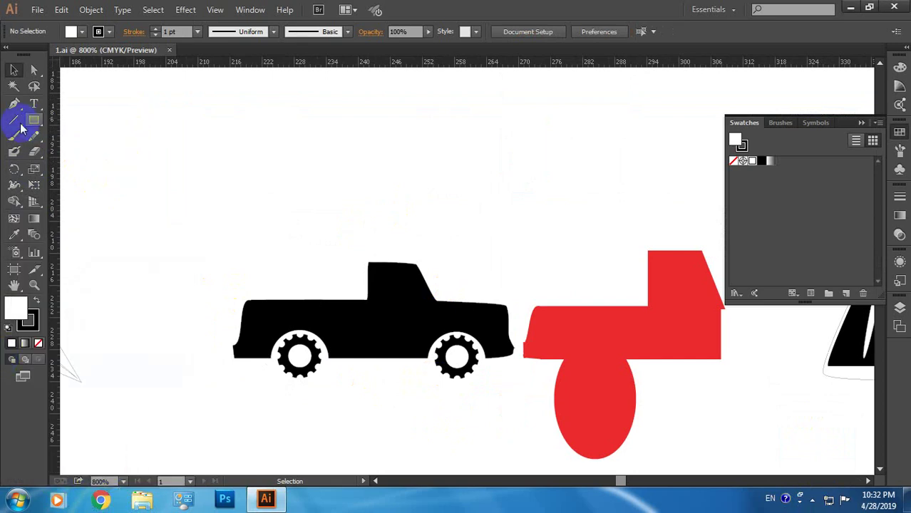
click(34, 121)
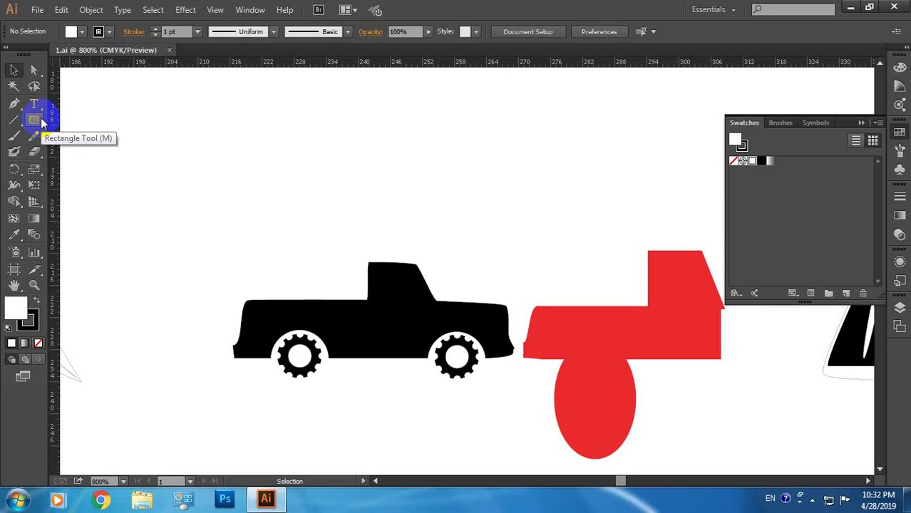
click(37, 120)
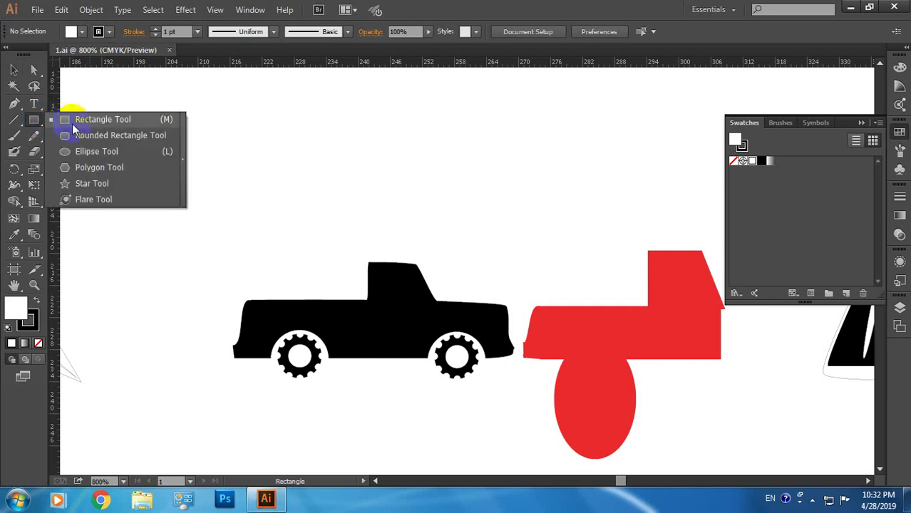
- Draw a 52.125 × 21.625 pt rectangle above the truck and fill it black
drag(42, 121, 71, 121)
drag(227, 97, 505, 213)
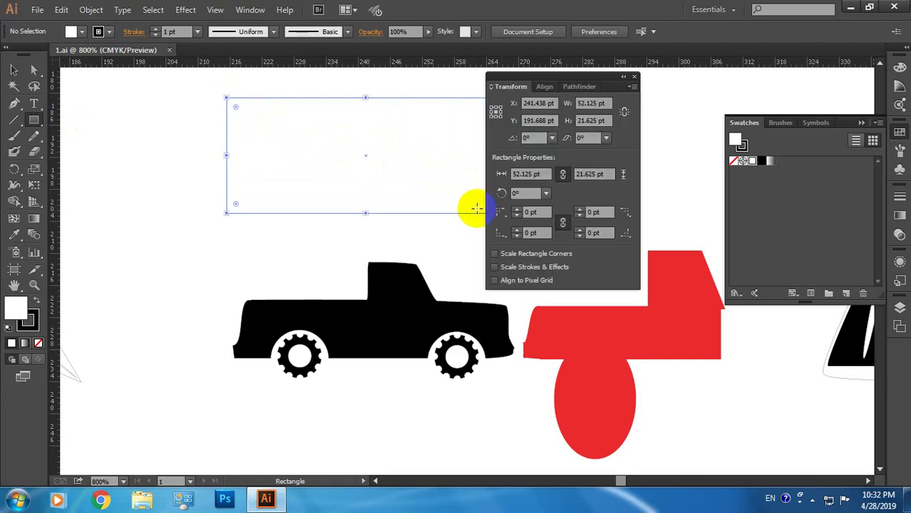
click(635, 80)
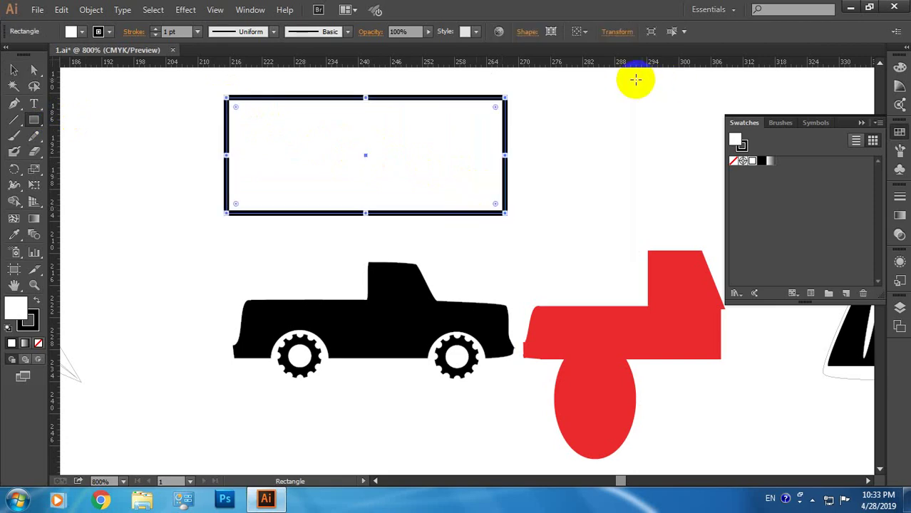
click(15, 71)
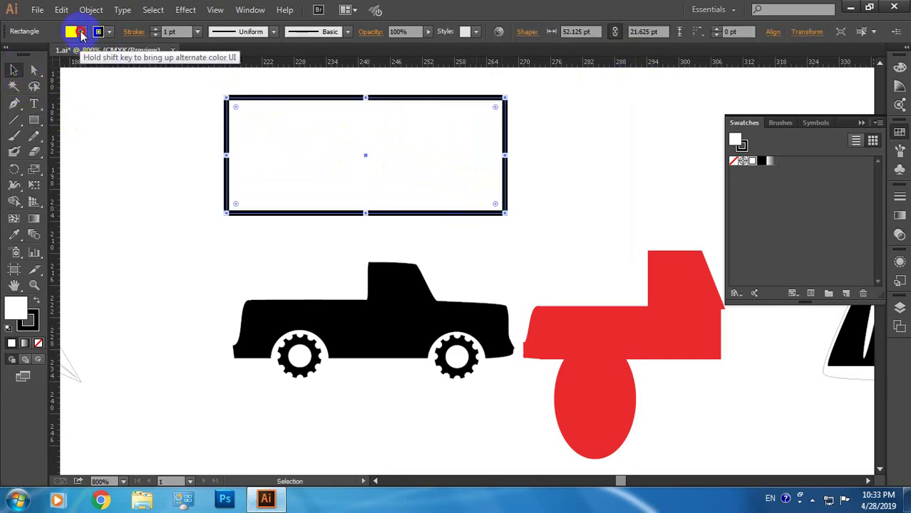
click(82, 31)
click(40, 57)
click(554, 158)
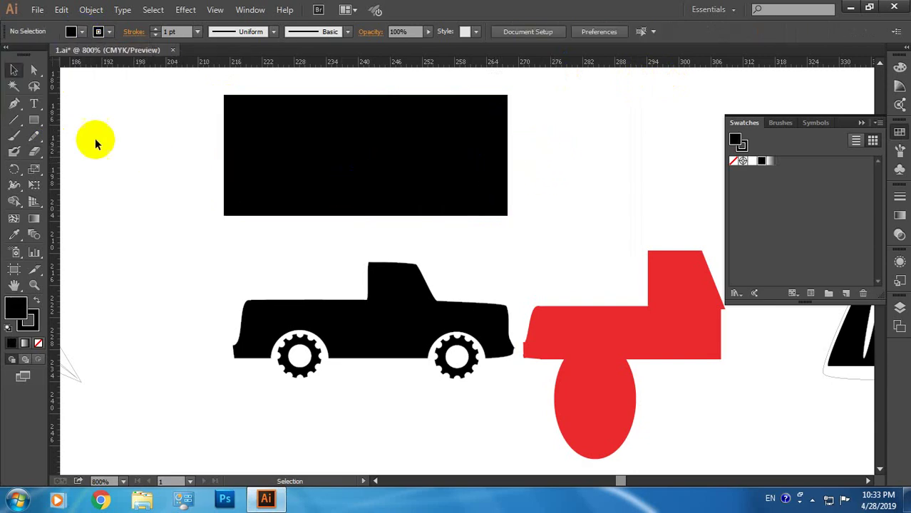
click(31, 127)
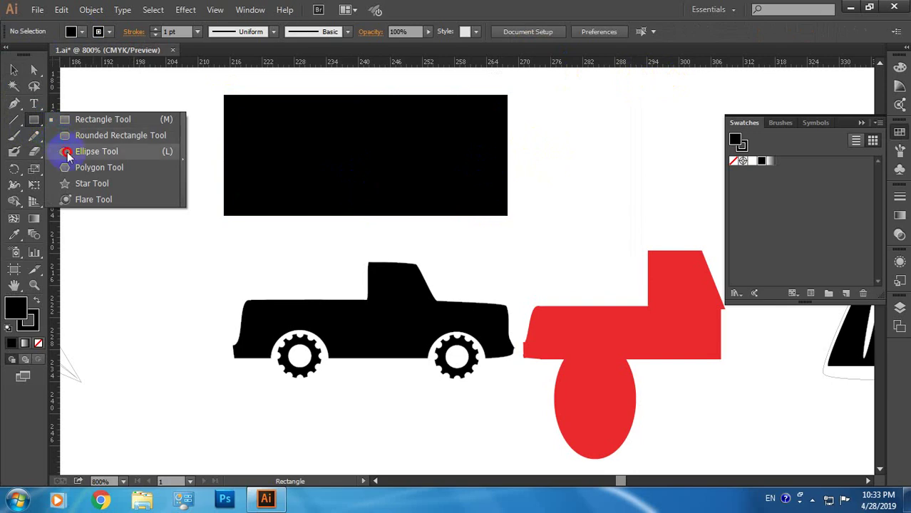
- Draw a black ellipse overlapping the rectangle's lower-left edge
drag(34, 127, 64, 150)
drag(287, 204, 326, 235)
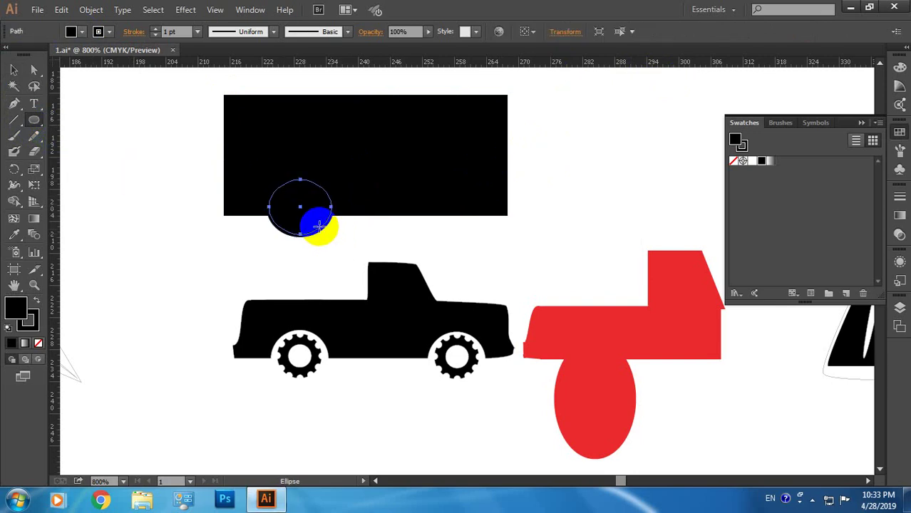
click(13, 70)
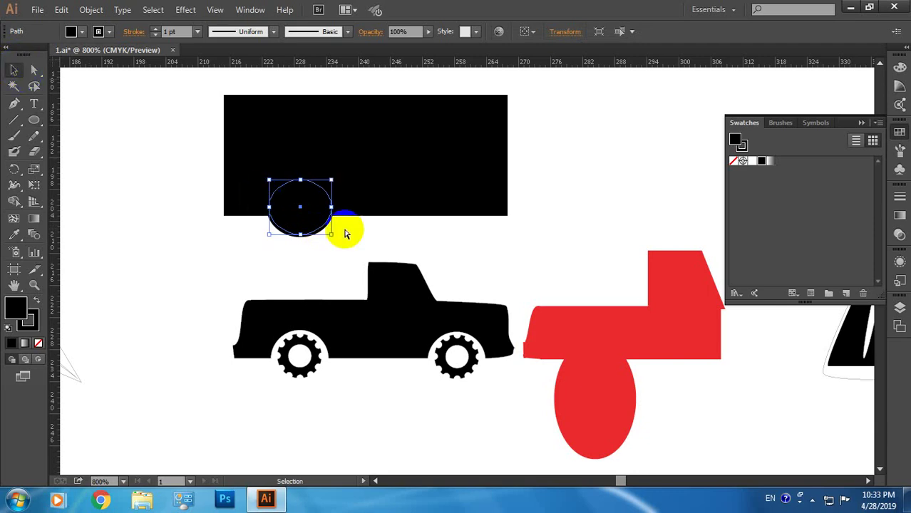
click(323, 219)
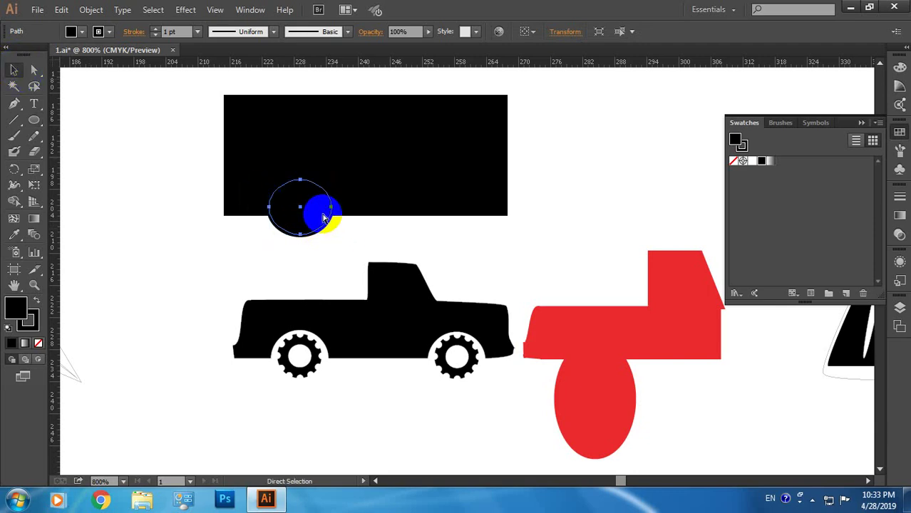
click(299, 212)
click(305, 212)
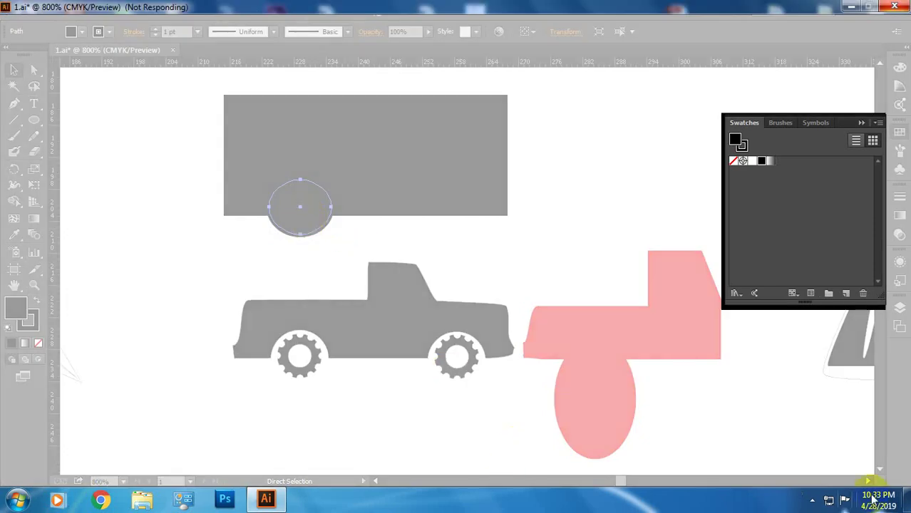
- Move the second black ellipse up and to the right of the rectangle
click(813, 501)
click(833, 413)
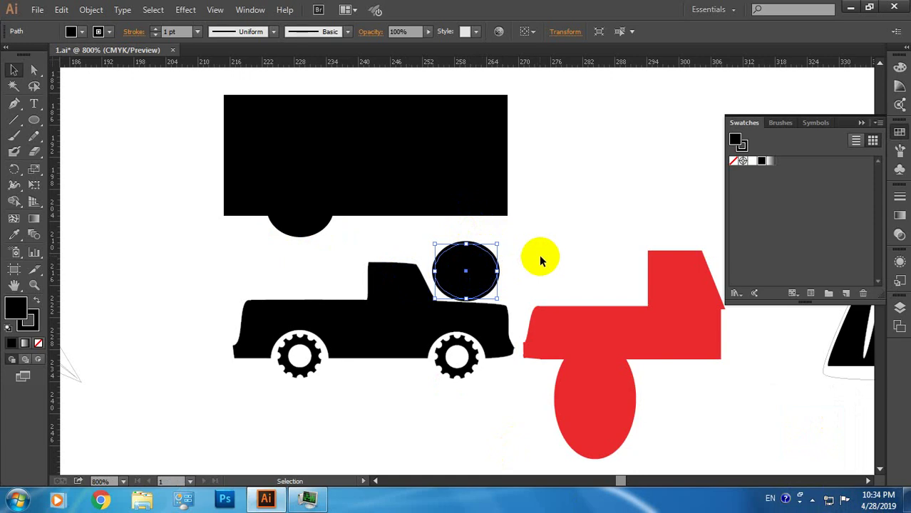
click(460, 271)
shift+click(460, 278)
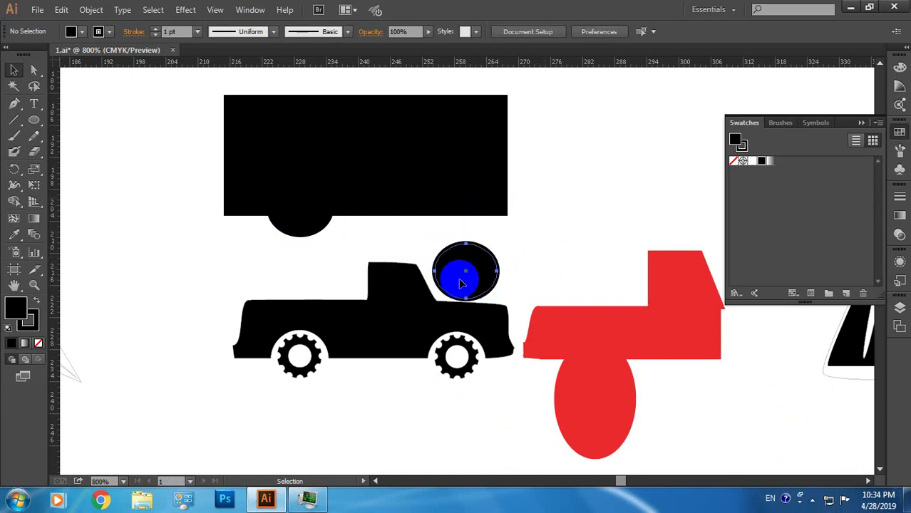
click(467, 280)
drag(482, 292, 629, 201)
- Subtract the first ellipse from the rectangle with Pathfinder Minus Front
click(284, 129)
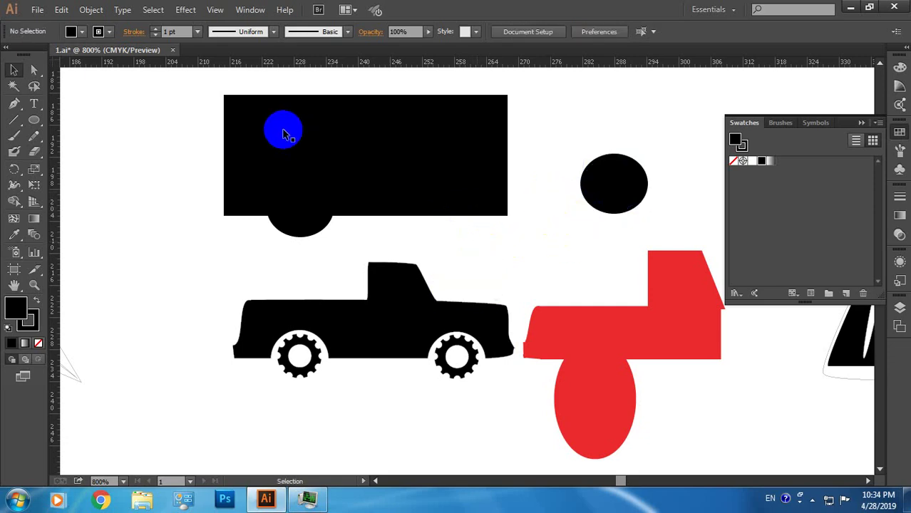
drag(193, 77, 521, 256)
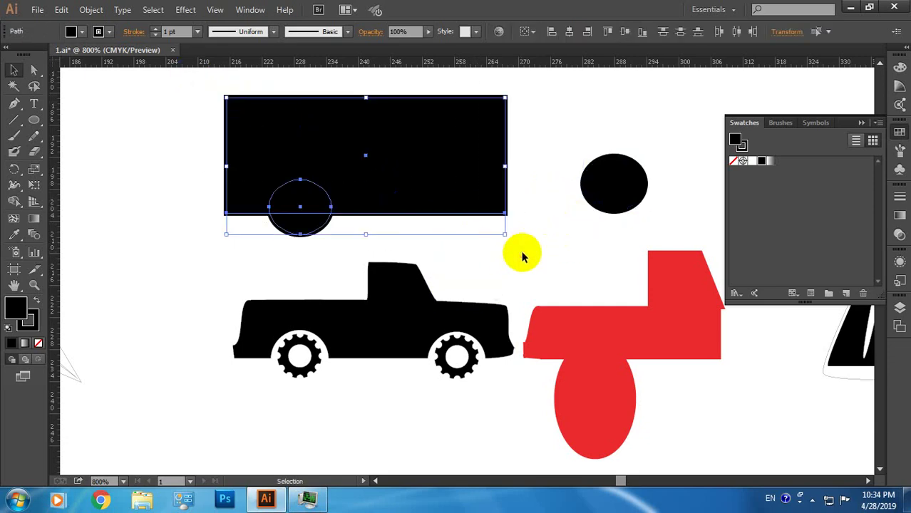
key(shift+F7)
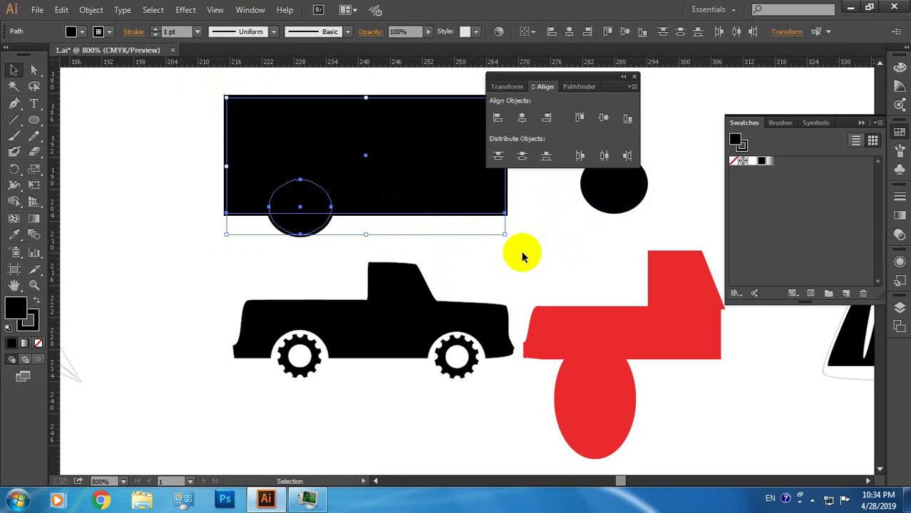
click(577, 87)
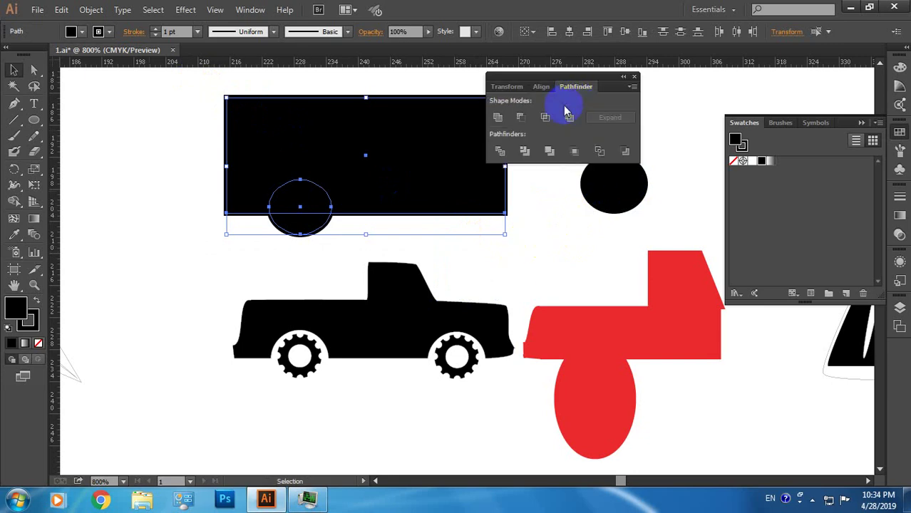
click(520, 118)
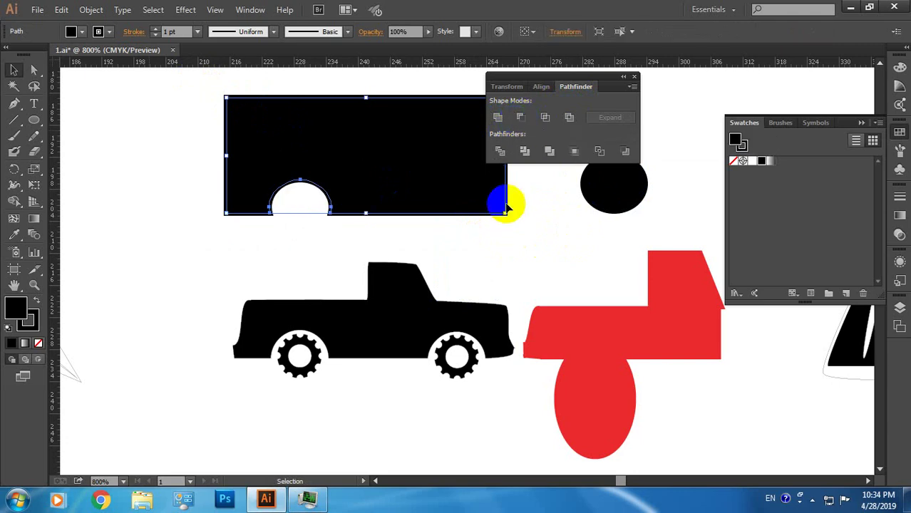
click(544, 221)
- Move the second circle onto the rectangle's bottom edge and subtract it with Minus Front
drag(621, 200, 460, 212)
click(539, 218)
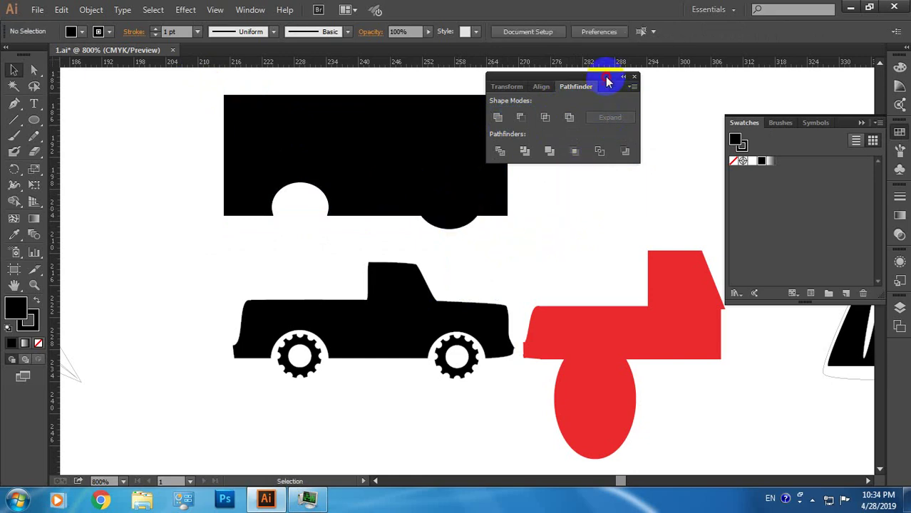
drag(607, 82, 732, 89)
drag(205, 78, 540, 257)
click(646, 132)
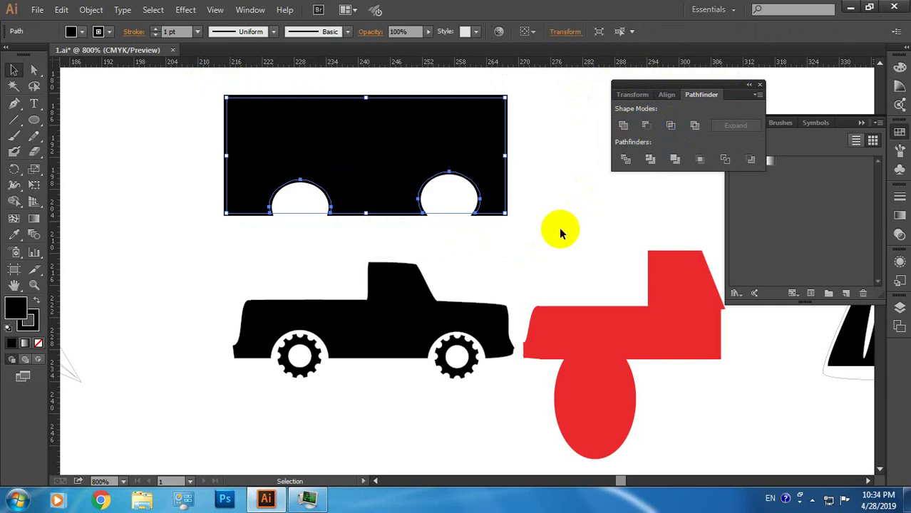
click(559, 227)
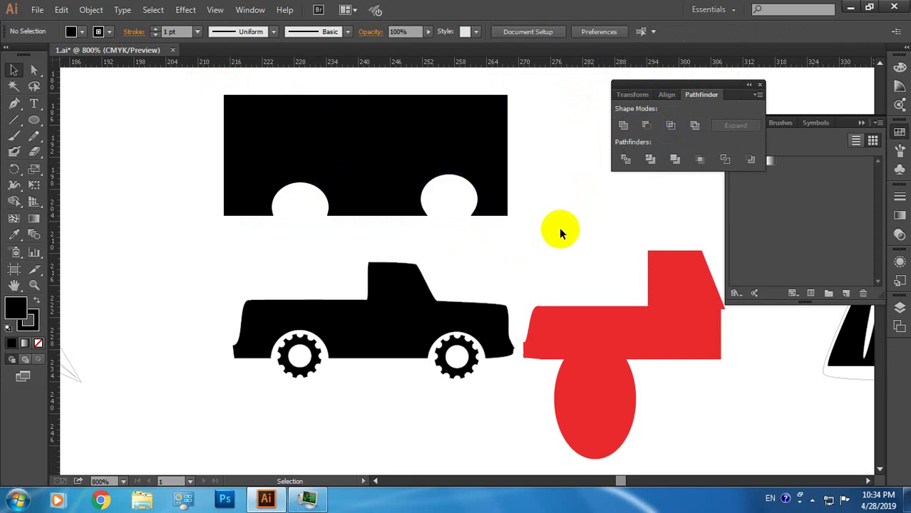
click(422, 212)
- Reshape the left wheel arch curve with the Direct Selection tool
click(34, 69)
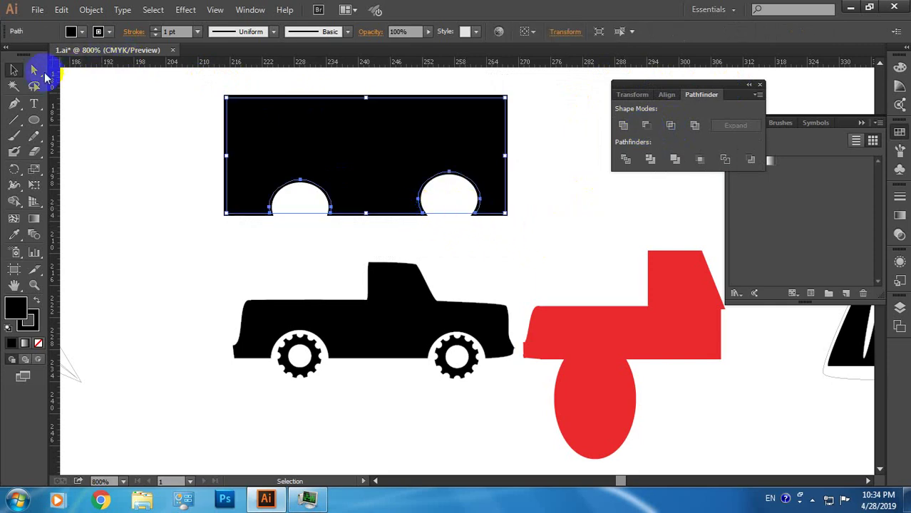
mouse_move(288, 207)
mouse_down()
mouse_move(270, 223)
mouse_move(263, 213)
mouse_move(333, 223)
mouse_move(336, 215)
mouse_up()
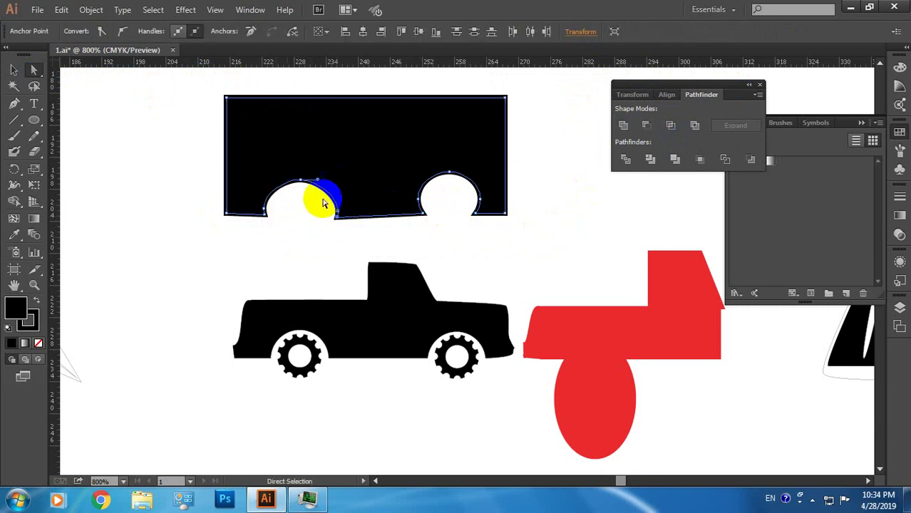
mouse_move(302, 182)
mouse_down()
mouse_move(310, 188)
mouse_move(298, 184)
mouse_move(269, 211)
mouse_up()
click(300, 183)
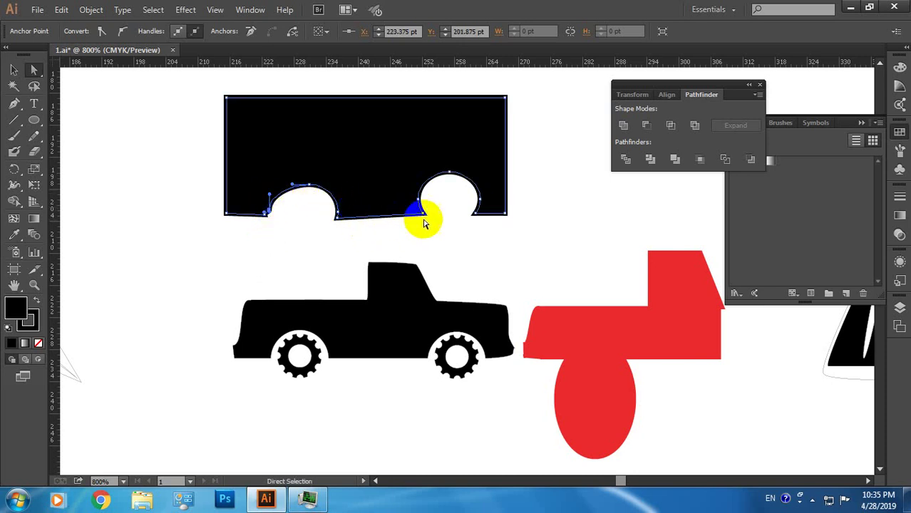
- Flatten the bottom edge and convert a right-arch anchor to start reshaping it
drag(425, 218, 426, 219)
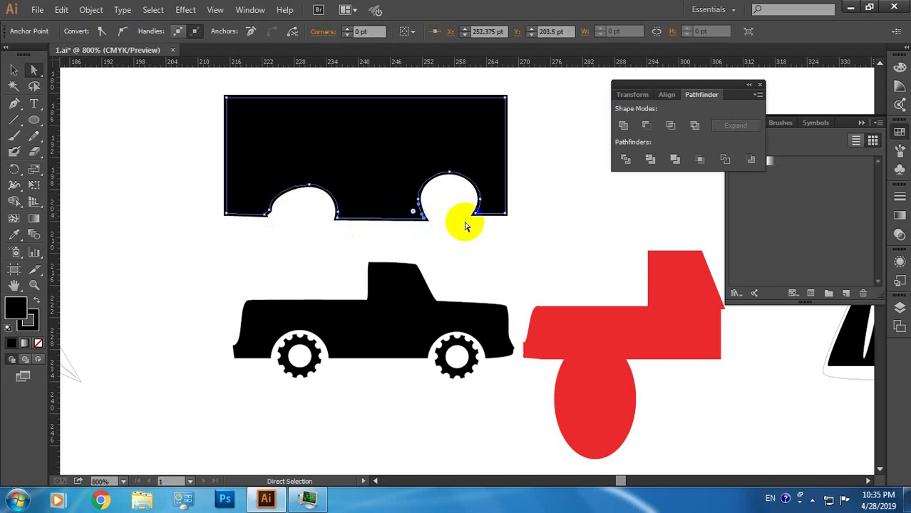
click(405, 220)
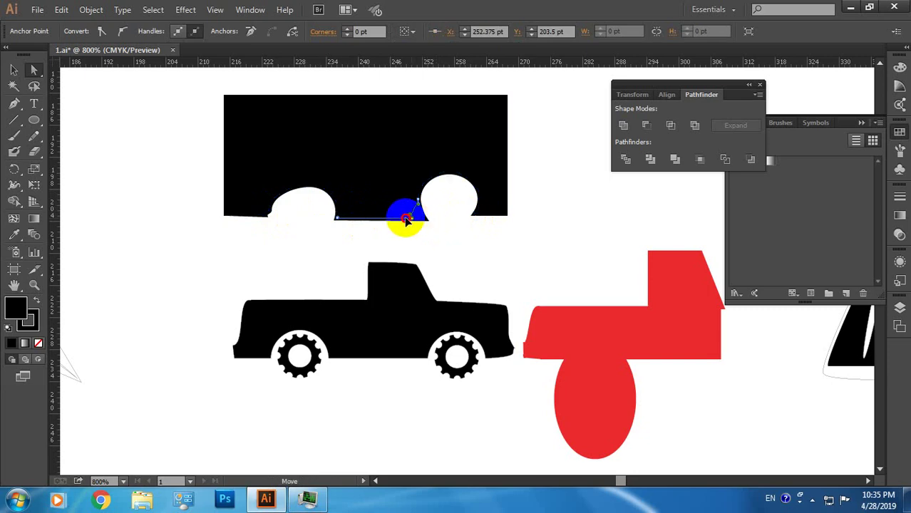
click(427, 215)
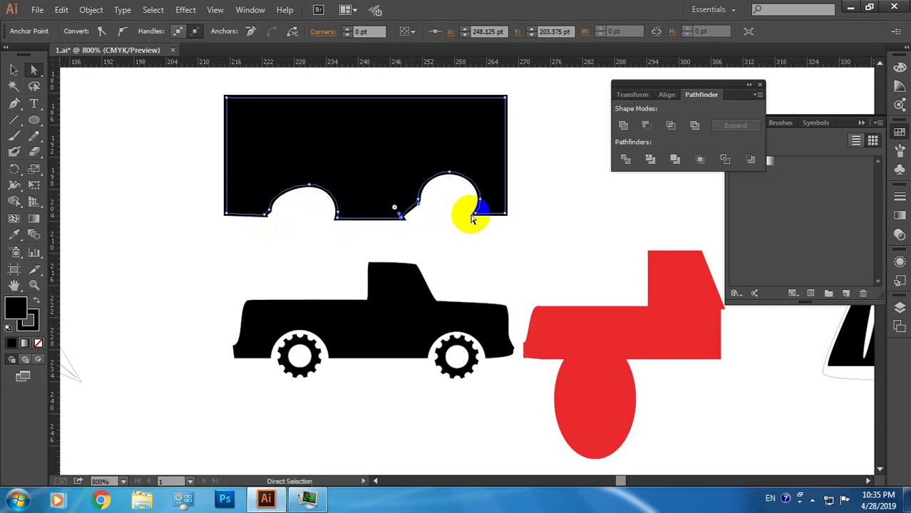
click(417, 199)
click(271, 40)
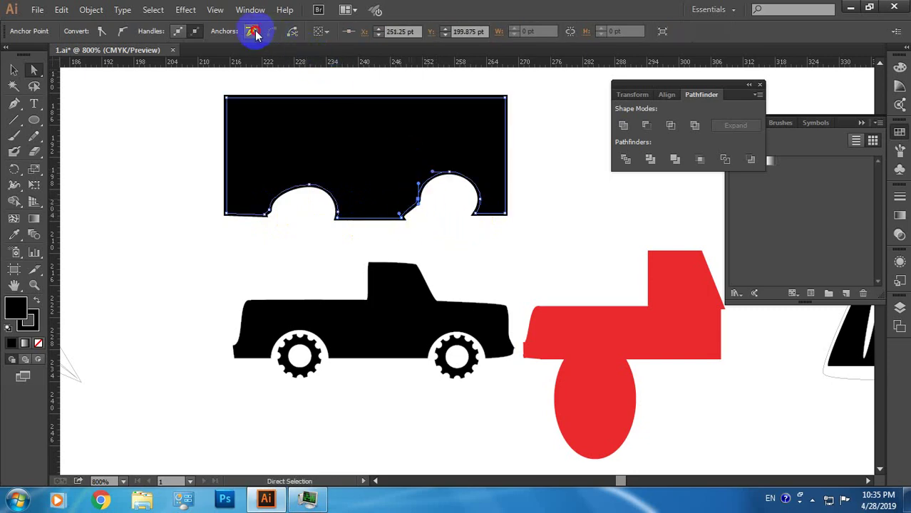
drag(451, 174, 433, 184)
- Widen the right arch's top handles and round its lower-right end down to the corner
click(481, 205)
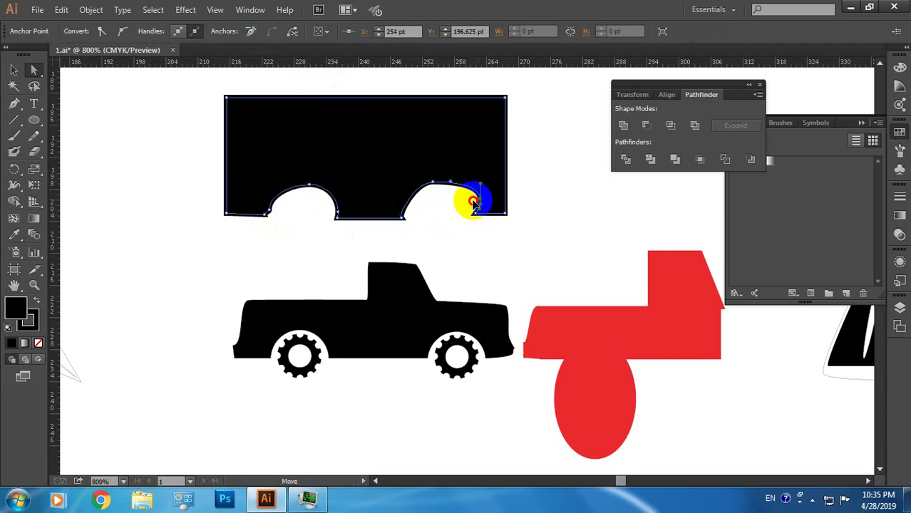
click(474, 204)
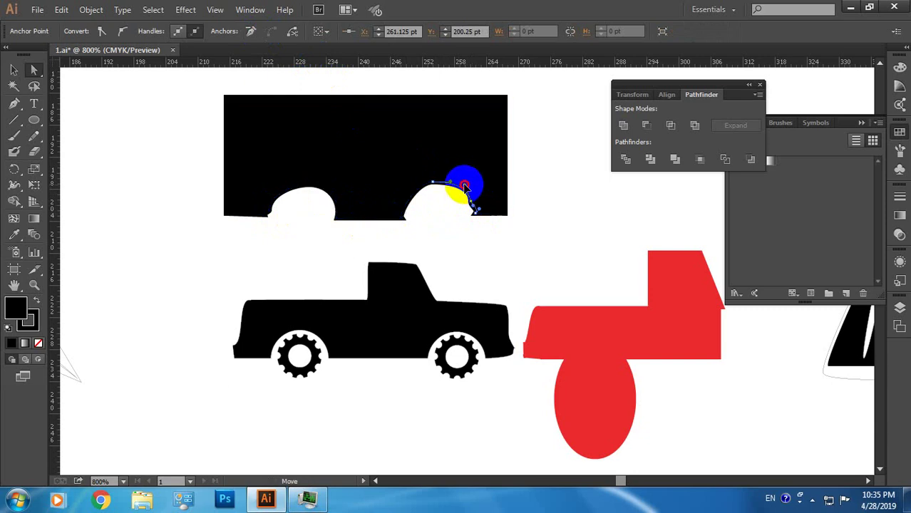
click(250, 31)
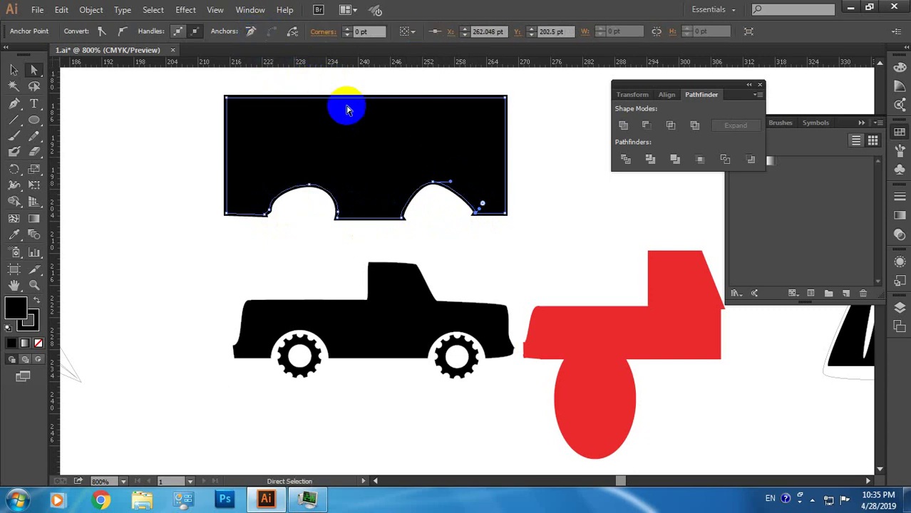
click(434, 187)
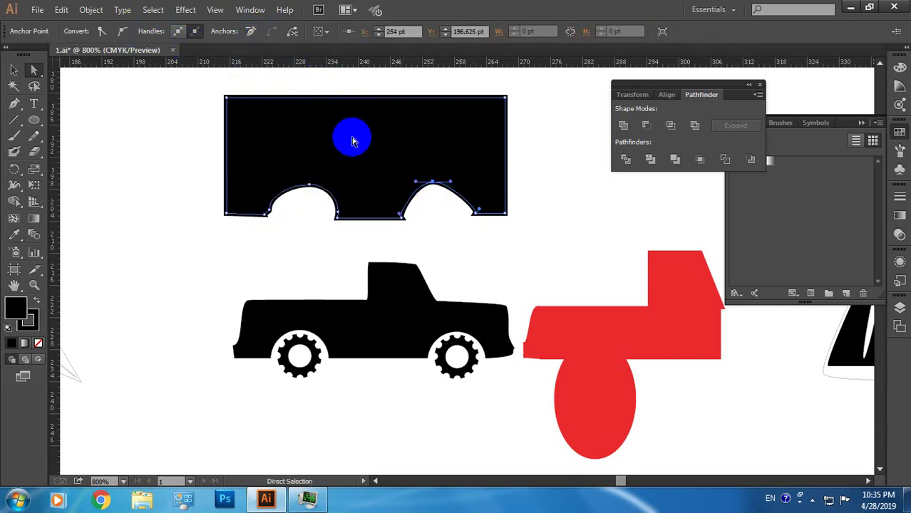
drag(449, 186, 463, 184)
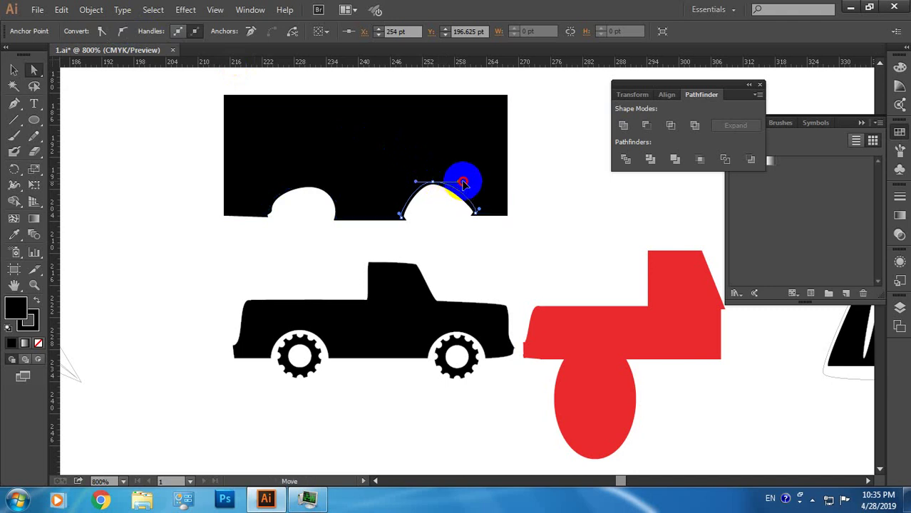
click(423, 189)
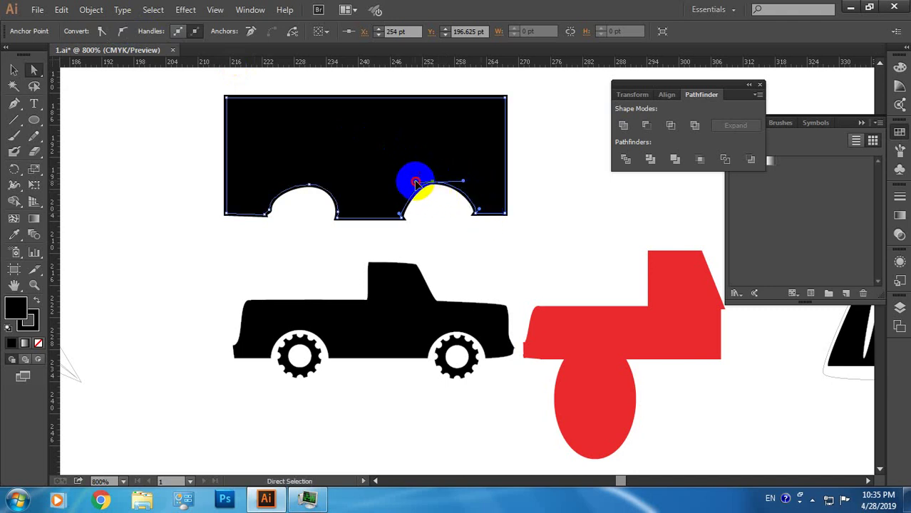
drag(416, 184, 408, 181)
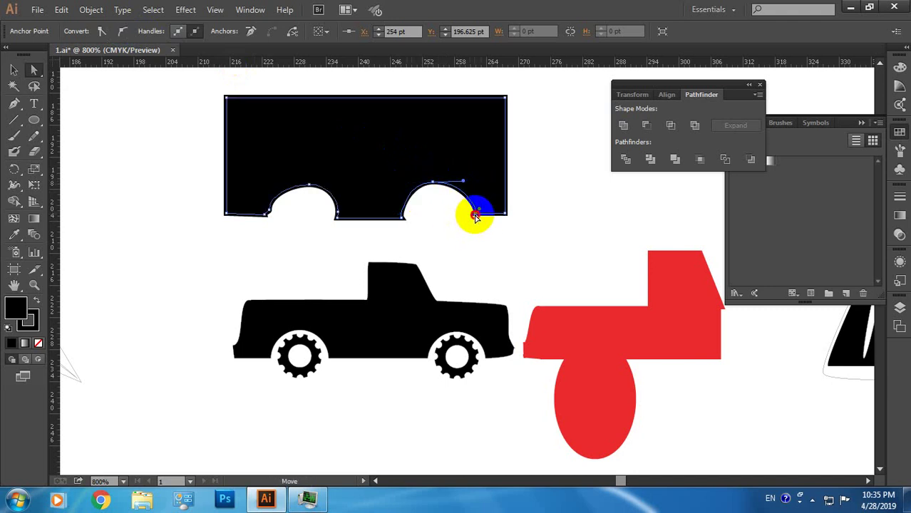
click(476, 216)
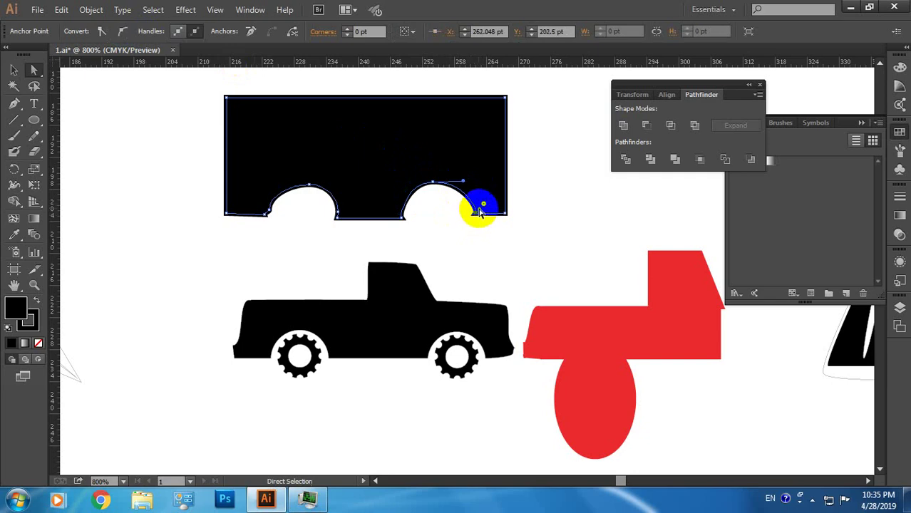
mouse_move(480, 209)
mouse_down()
mouse_move(471, 206)
mouse_move(479, 214)
mouse_up()
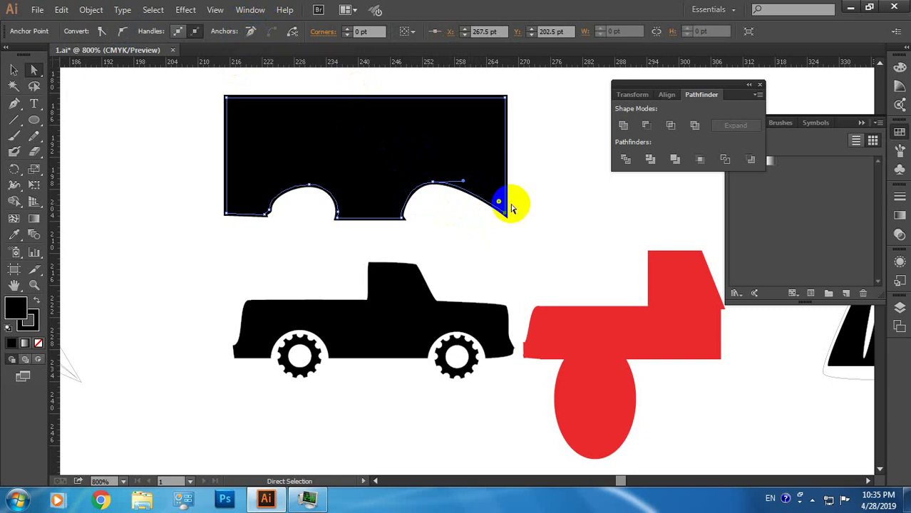
click(463, 183)
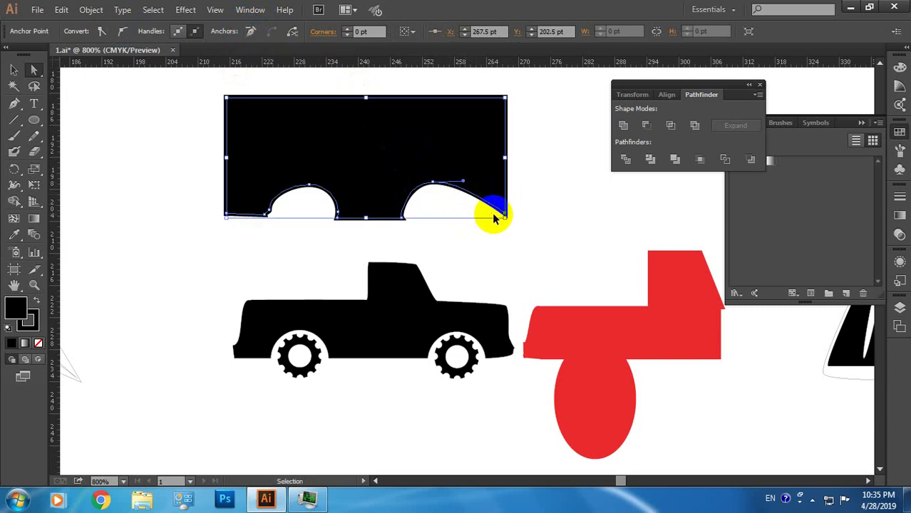
- Add an anchor point on the truck body's right edge
drag(493, 218, 501, 220)
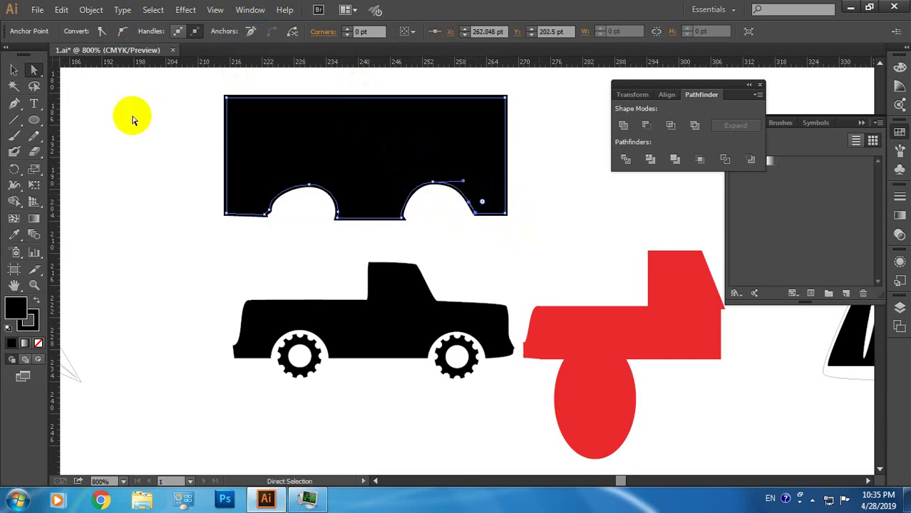
drag(13, 102, 44, 120)
click(486, 211)
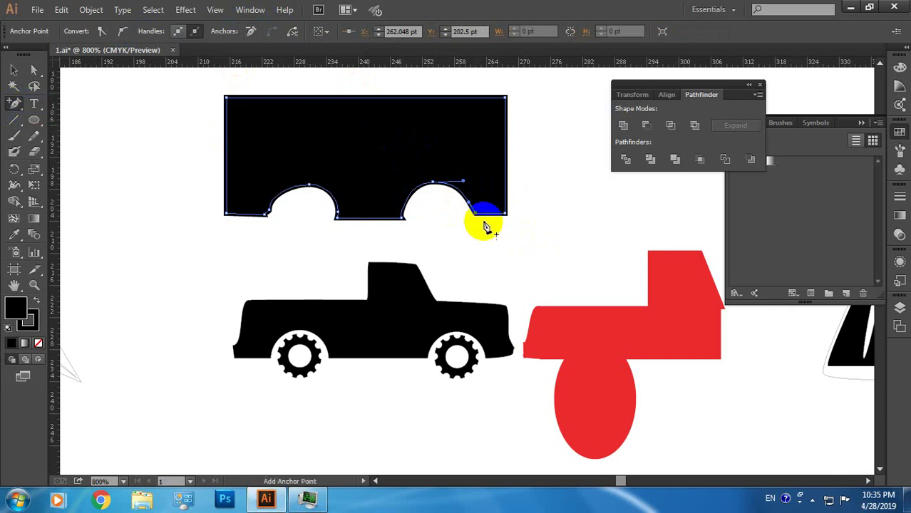
drag(484, 225, 508, 207)
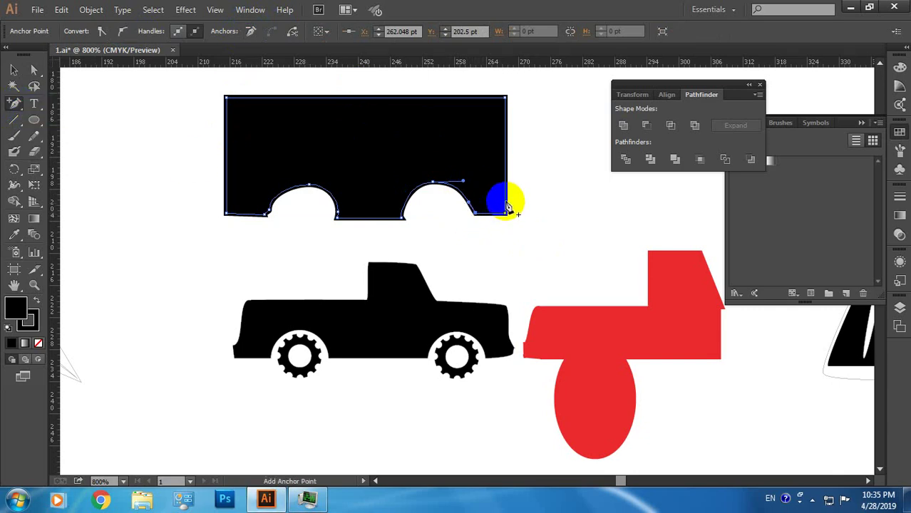
click(505, 195)
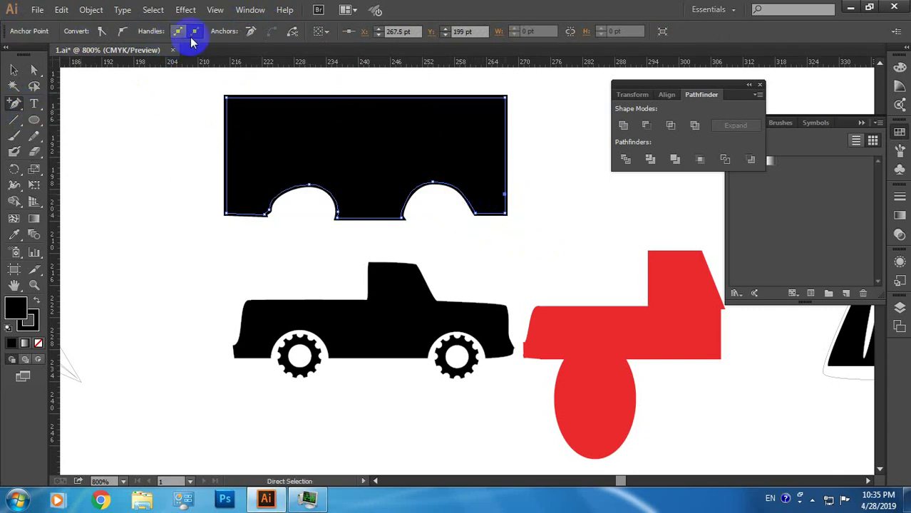
- Convert the body's lower-right corner to smooth so the rear edge curves into the arch
click(34, 69)
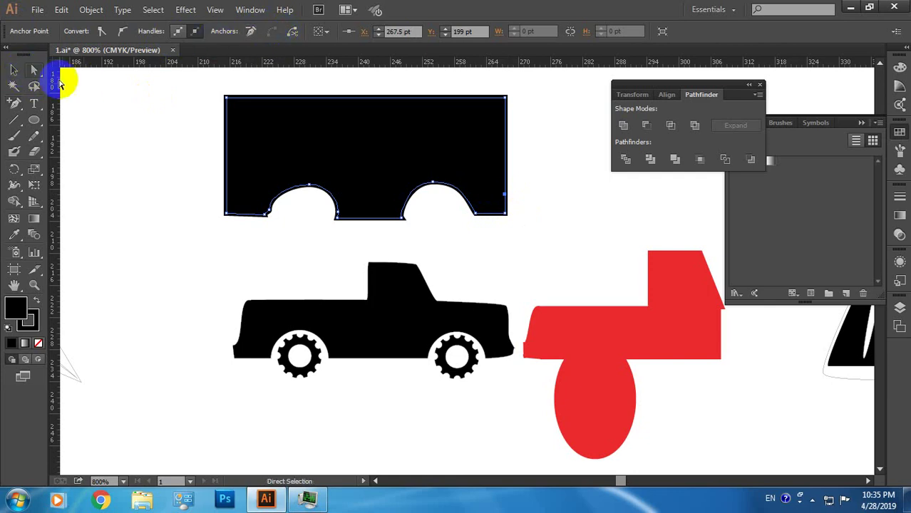
click(504, 214)
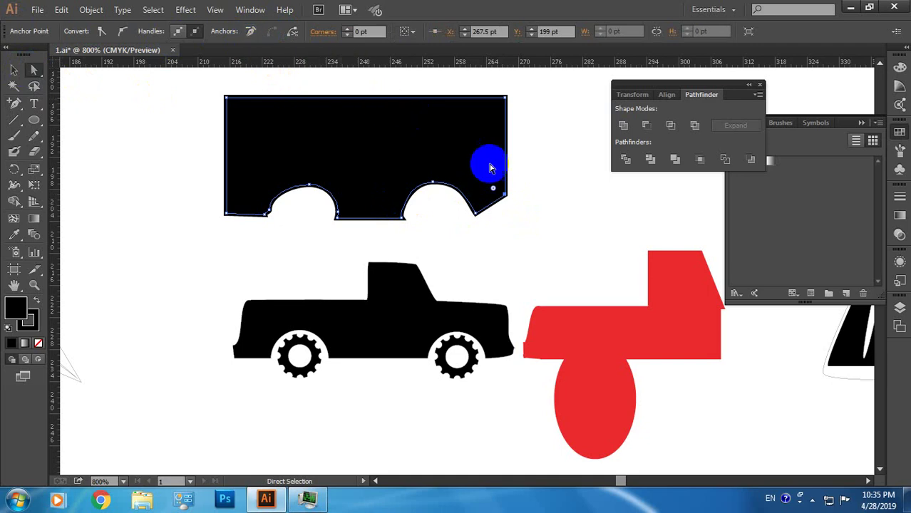
click(488, 203)
click(124, 37)
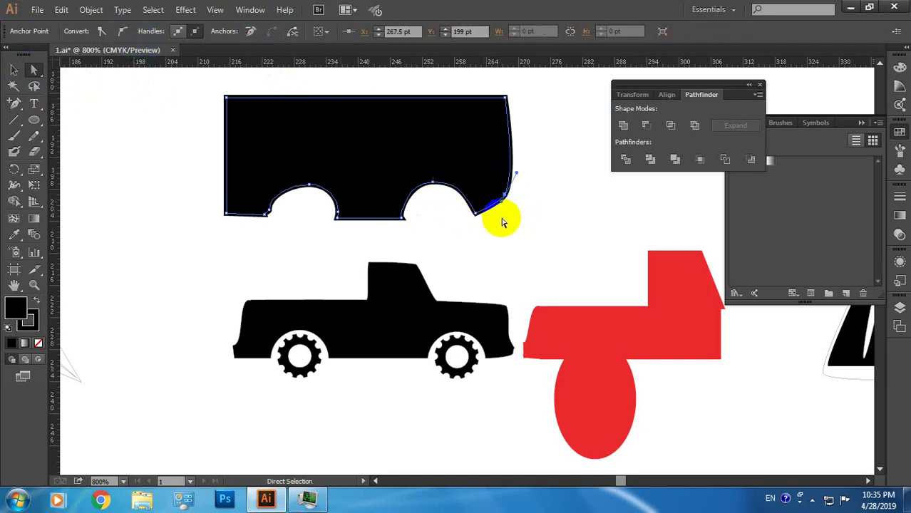
click(481, 189)
click(514, 173)
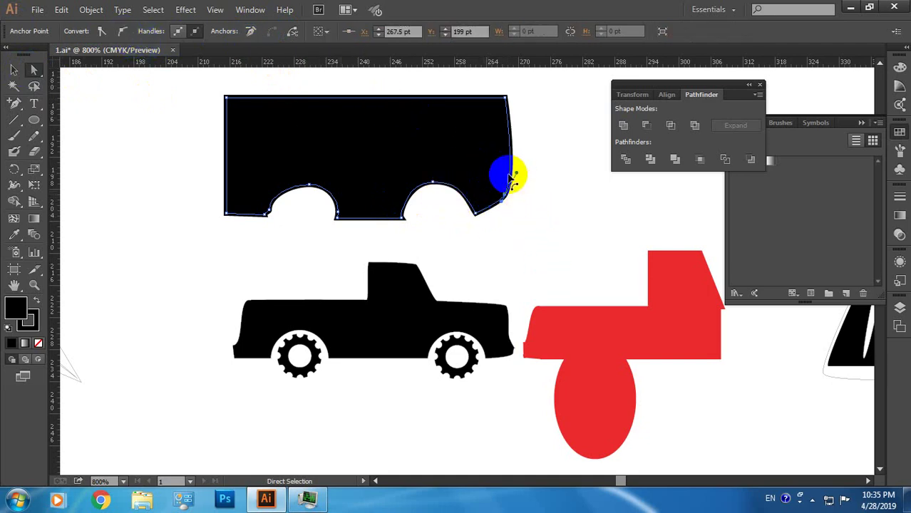
click(421, 150)
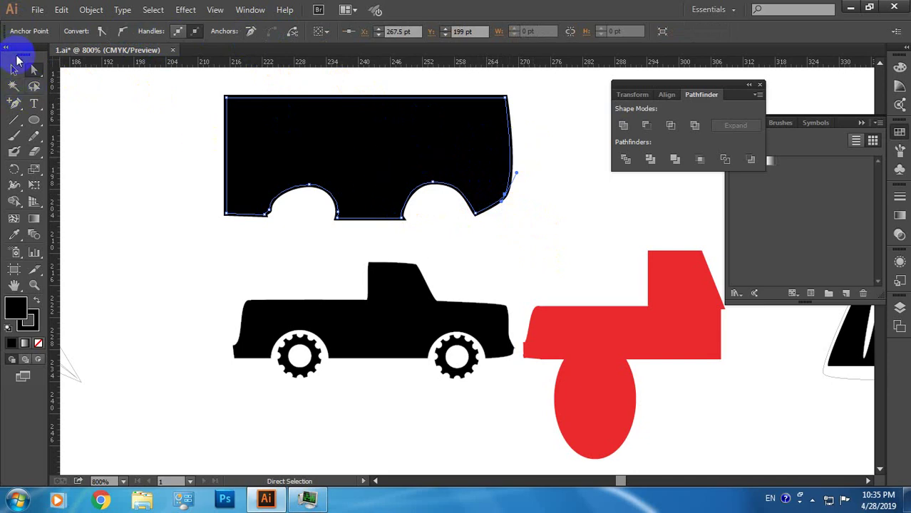
click(13, 69)
click(331, 165)
click(394, 140)
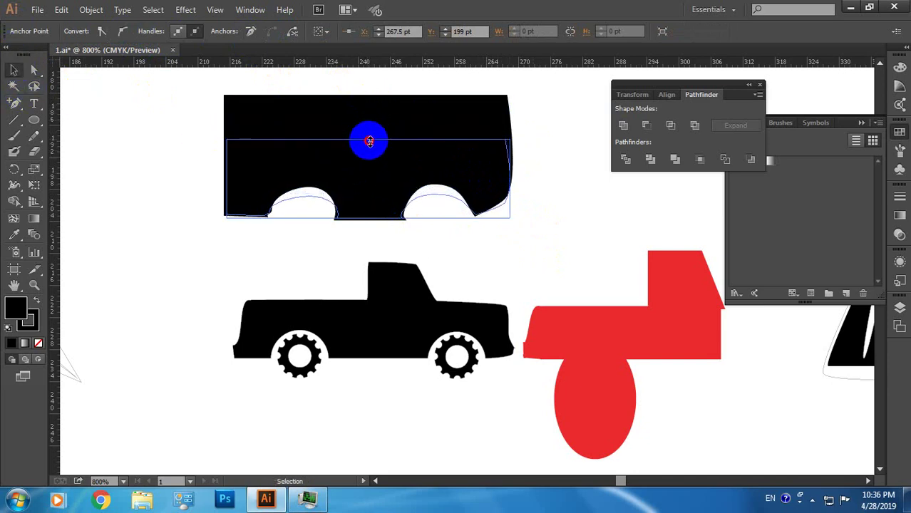
- Lower the truck body's top edge to shorten it and nudge the body slightly left
drag(369, 98, 369, 140)
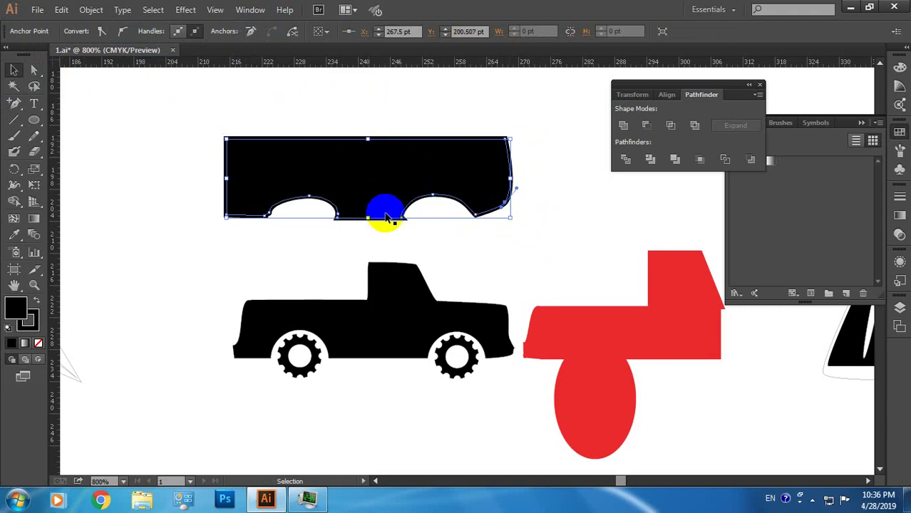
click(335, 213)
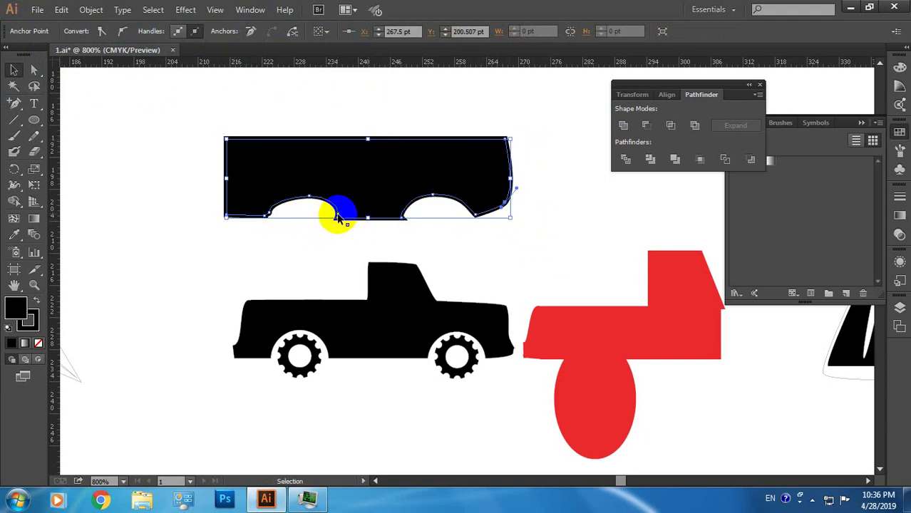
drag(338, 217, 320, 220)
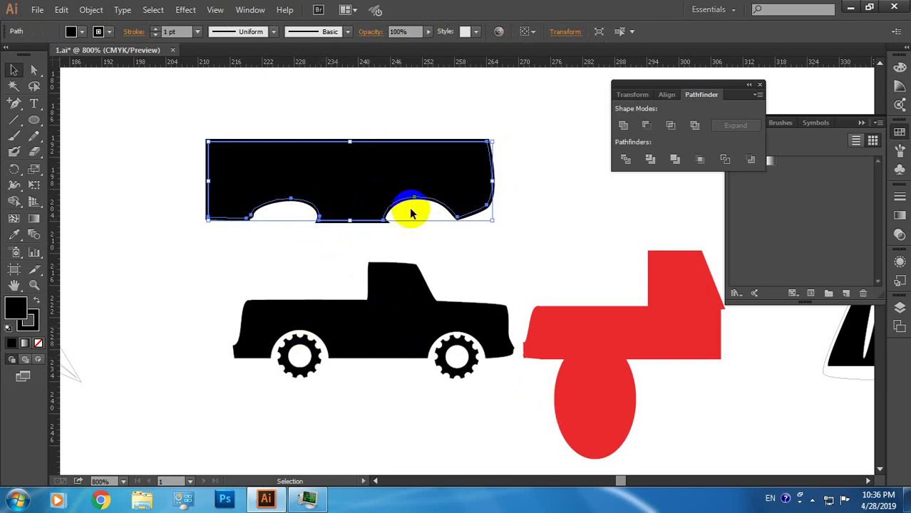
click(335, 126)
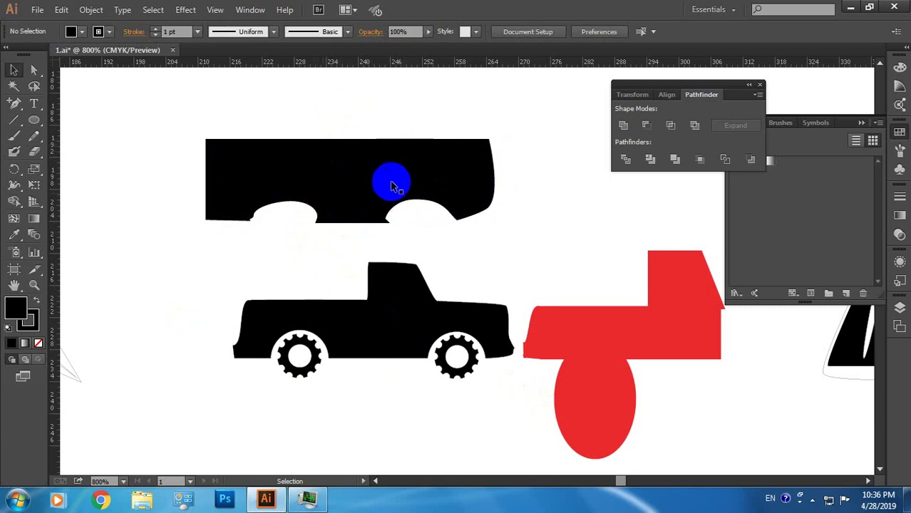
scroll(388, 207, up, 1)
- Draw a four-point black cab with a slanted front on top of the truck body
drag(13, 103, 41, 99)
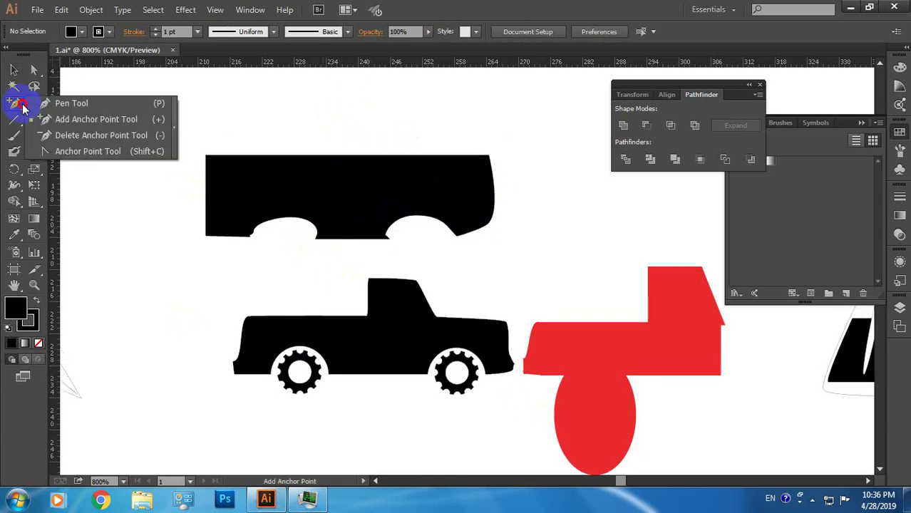
click(405, 154)
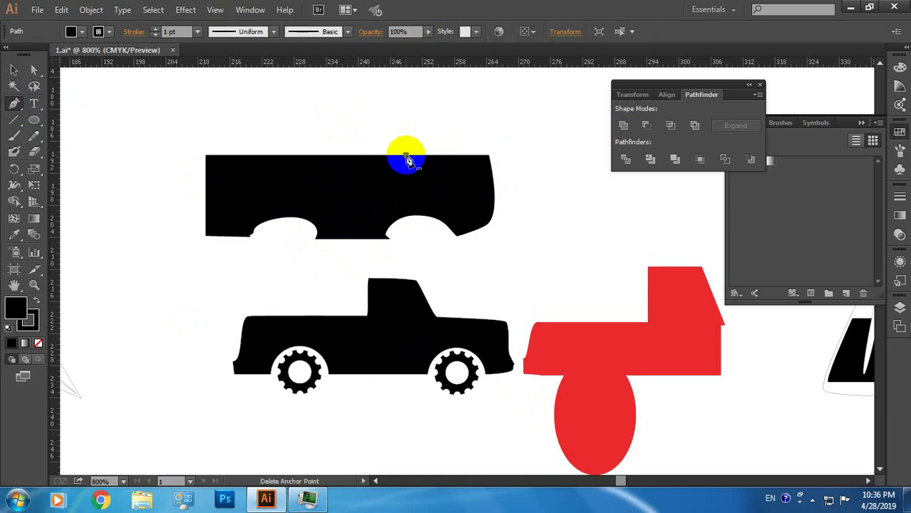
click(390, 88)
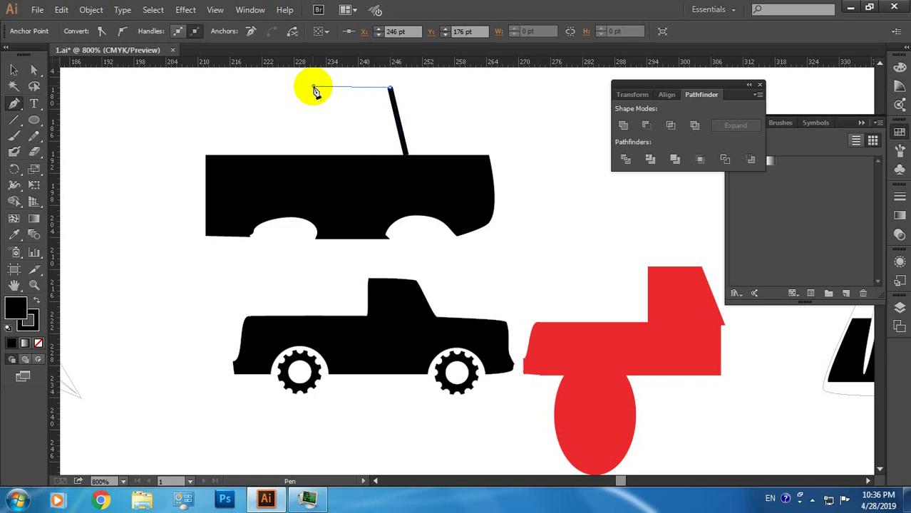
click(314, 87)
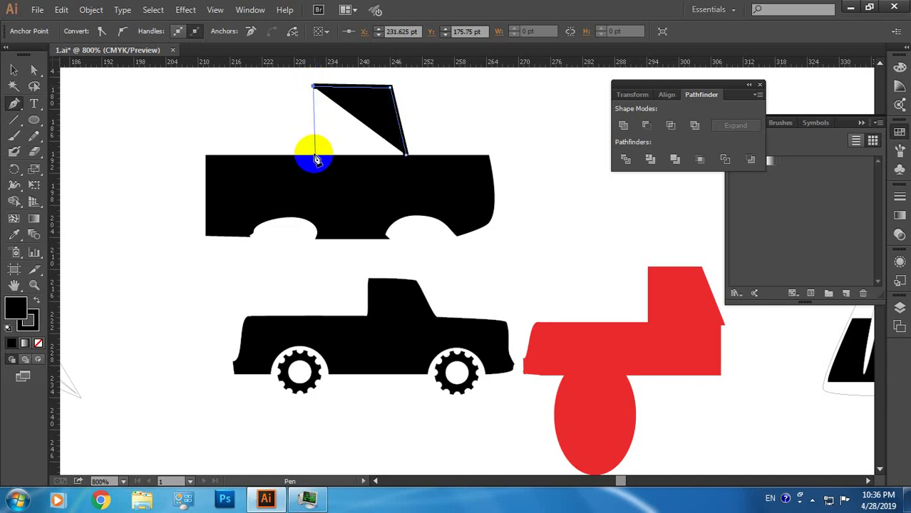
click(313, 155)
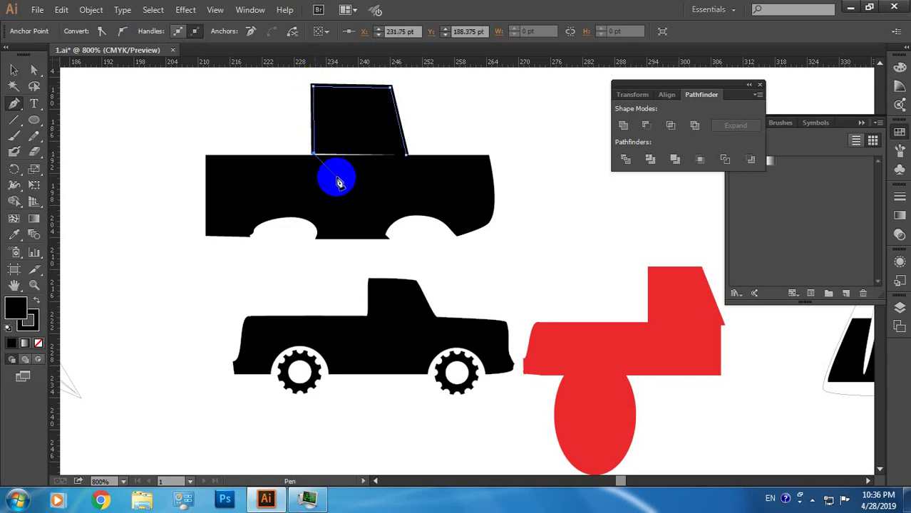
click(407, 159)
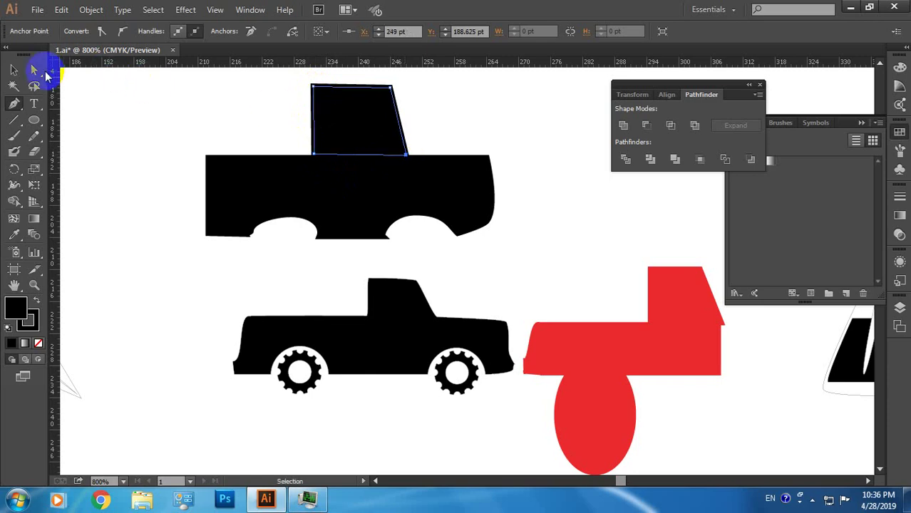
click(34, 69)
click(363, 140)
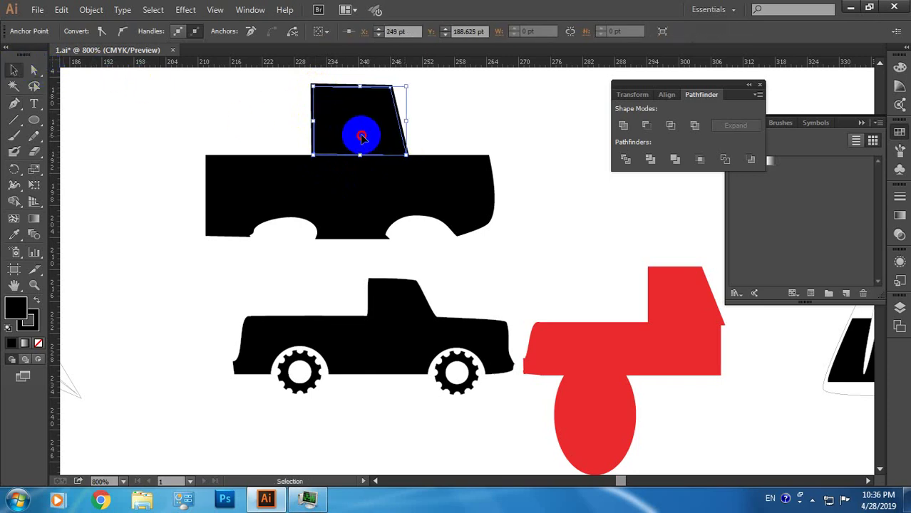
click(424, 127)
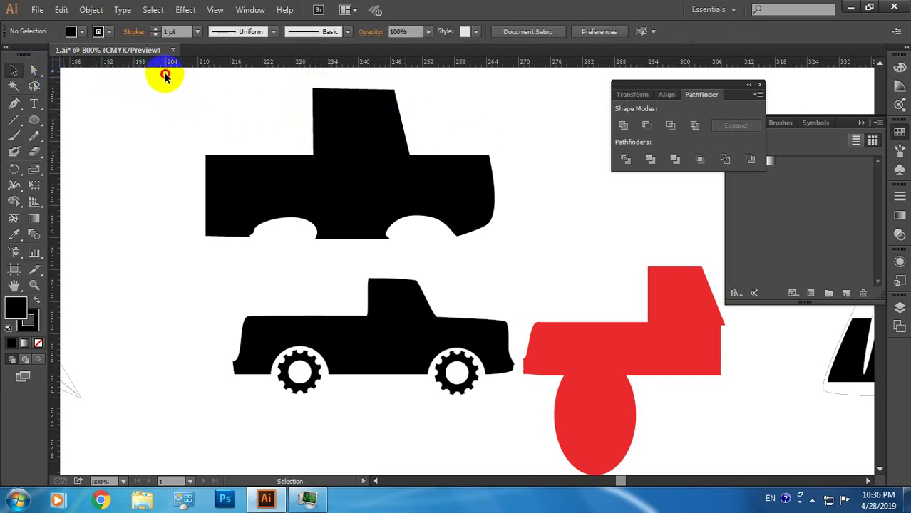
- Unite the pickup's cab and body with Pathfinder, then delete the merged top truck
drag(164, 77, 524, 247)
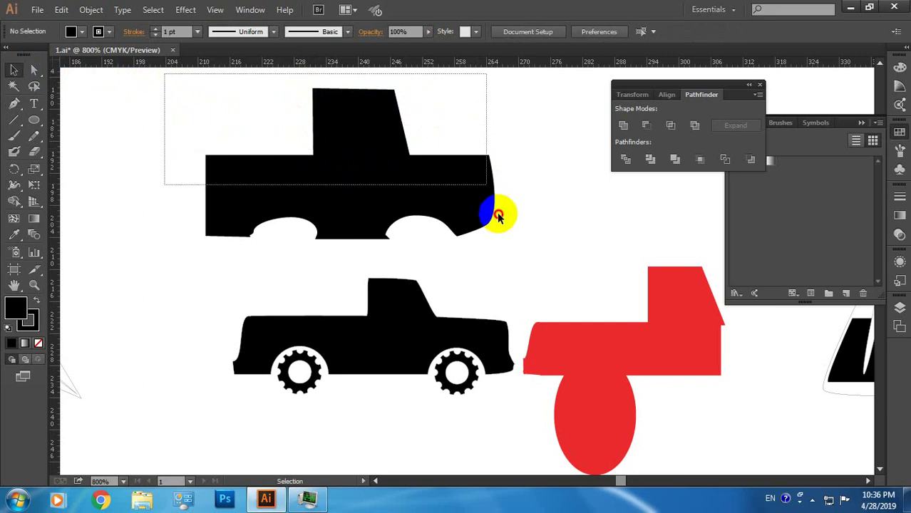
click(623, 125)
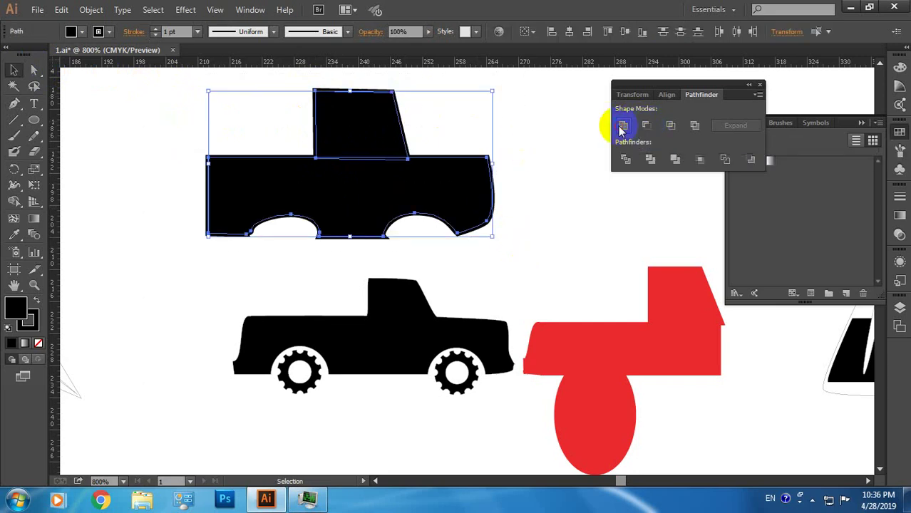
click(521, 172)
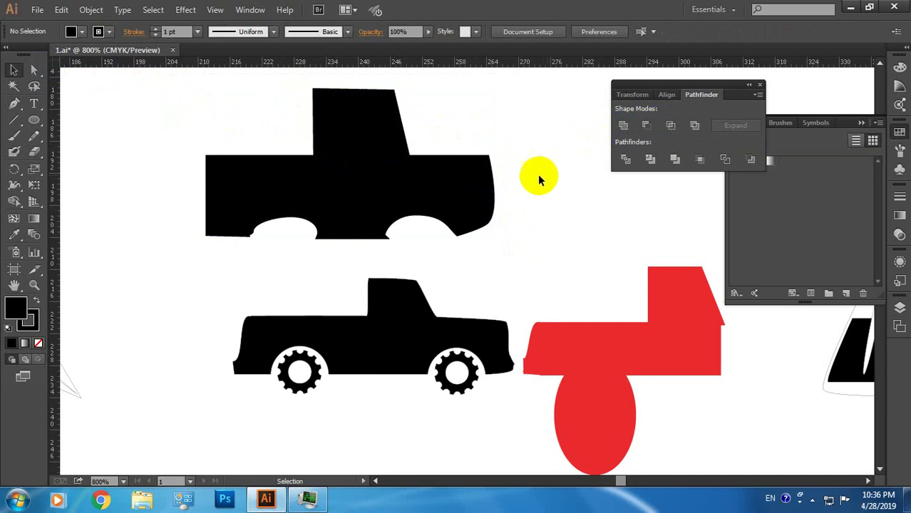
drag(423, 179, 400, 179)
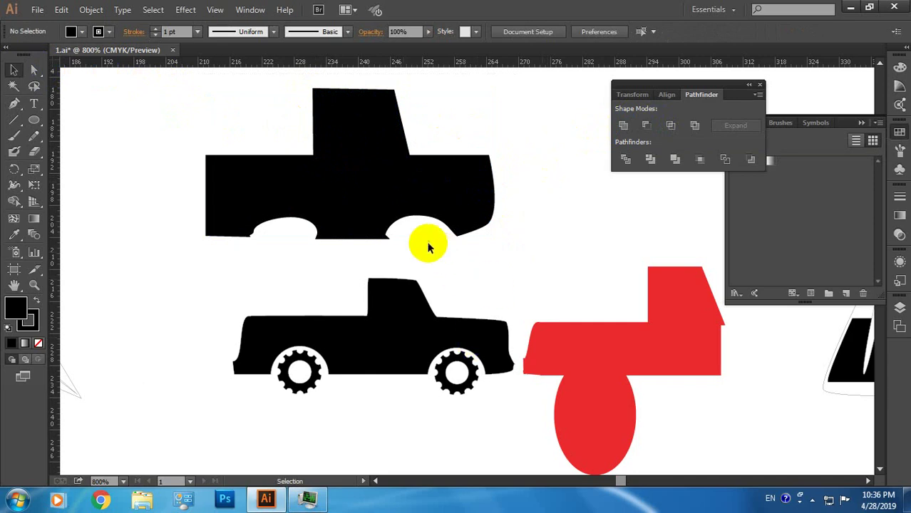
click(419, 197)
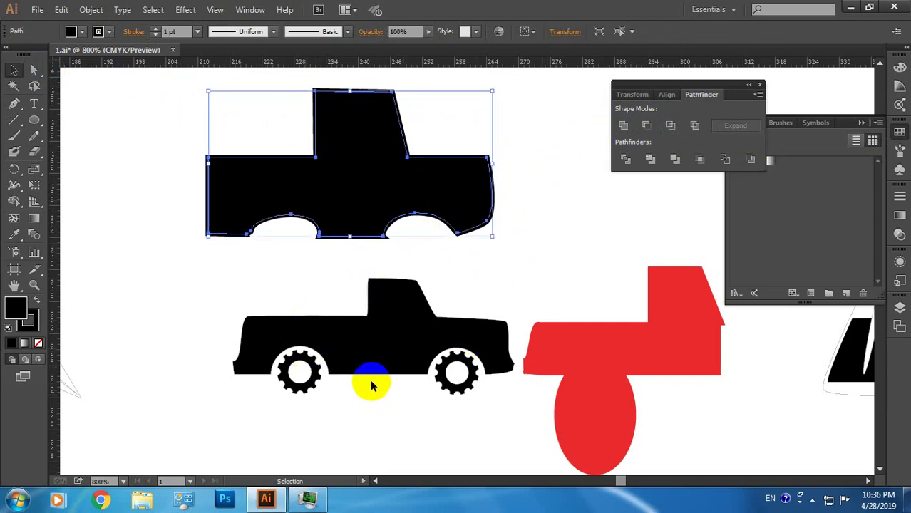
key(Delete)
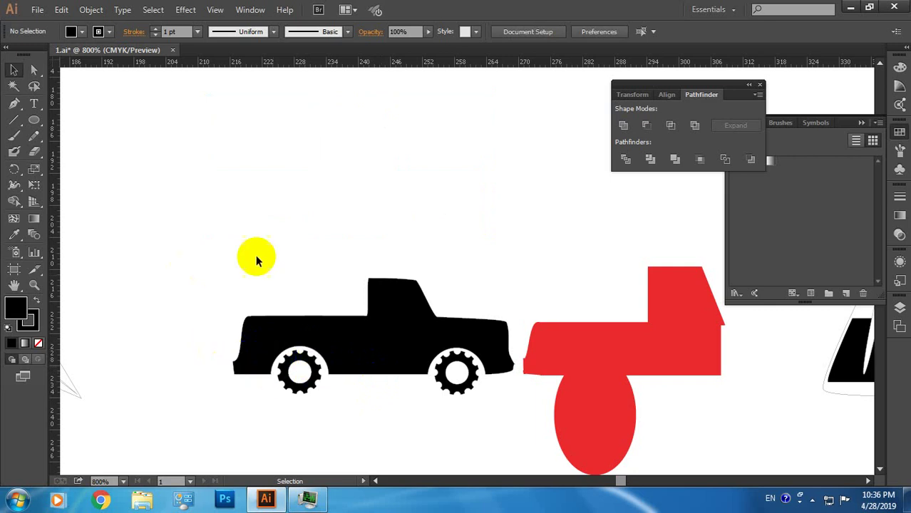
- Draw a circle in the empty upper-left area, then undo it
click(34, 120)
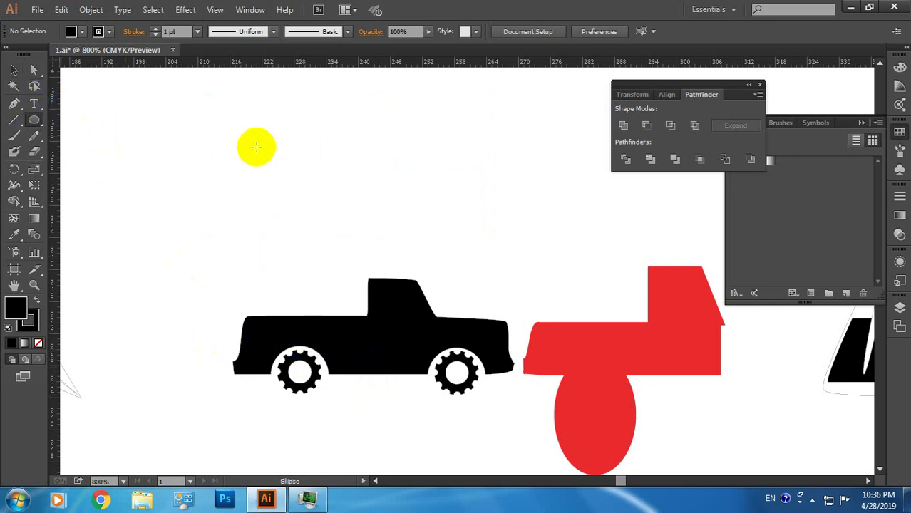
drag(244, 138, 290, 190)
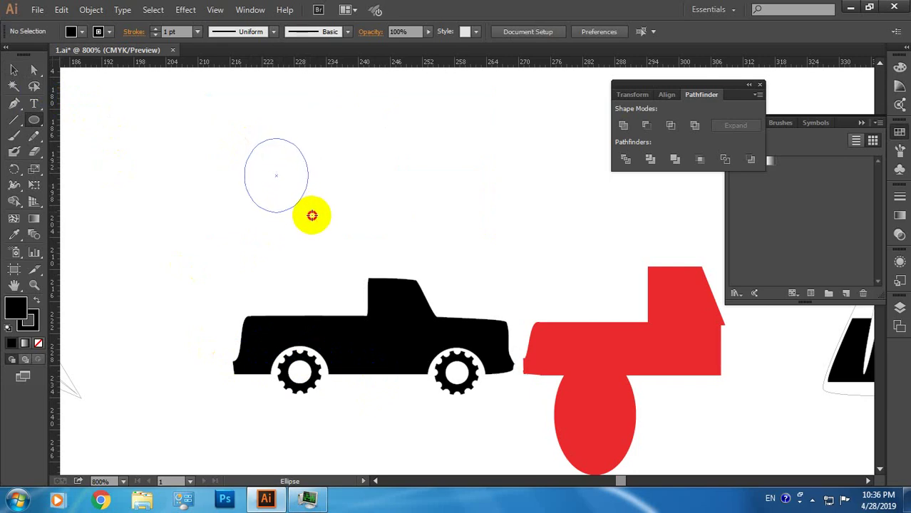
drag(289, 190, 336, 233)
key(ctrl+z)
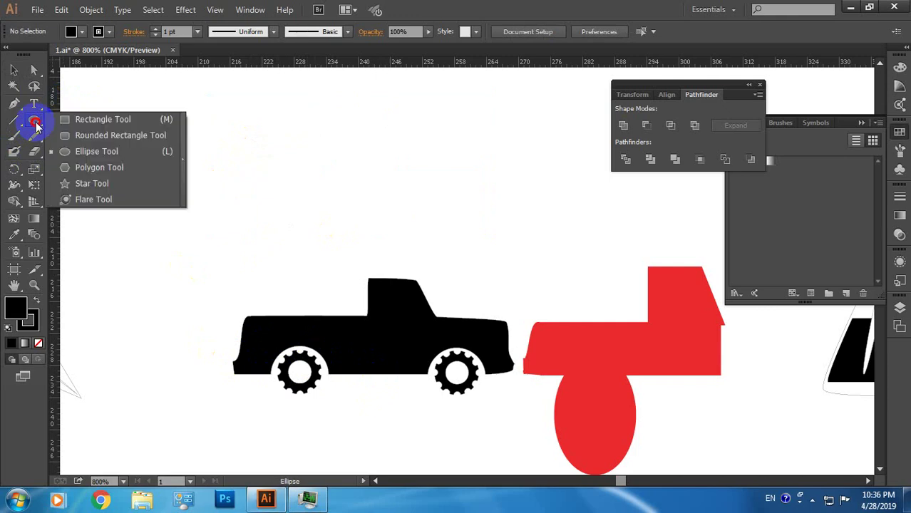
- Delete the black five-pointed star and switch to the Star tool
drag(34, 123, 71, 181)
mouse_move(157, 143)
mouse_down()
mouse_move(221, 192)
mouse_move(218, 144)
mouse_up()
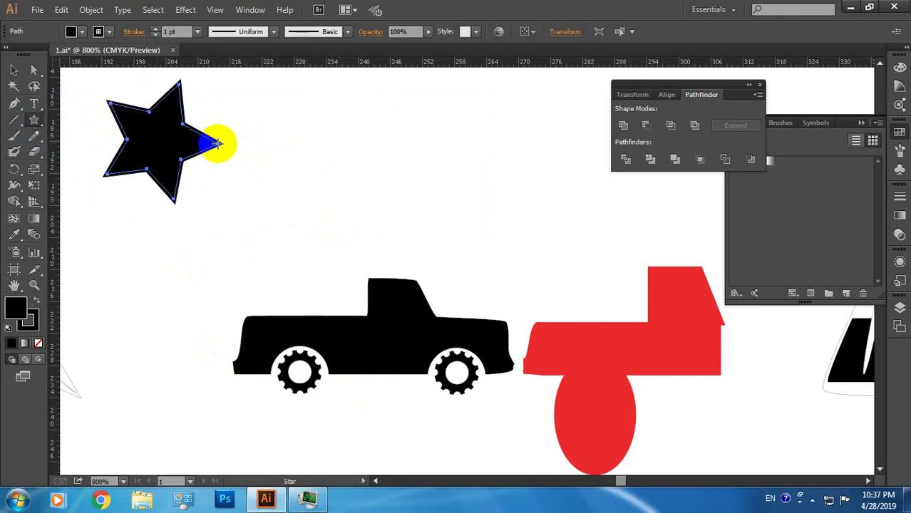
key(Delete)
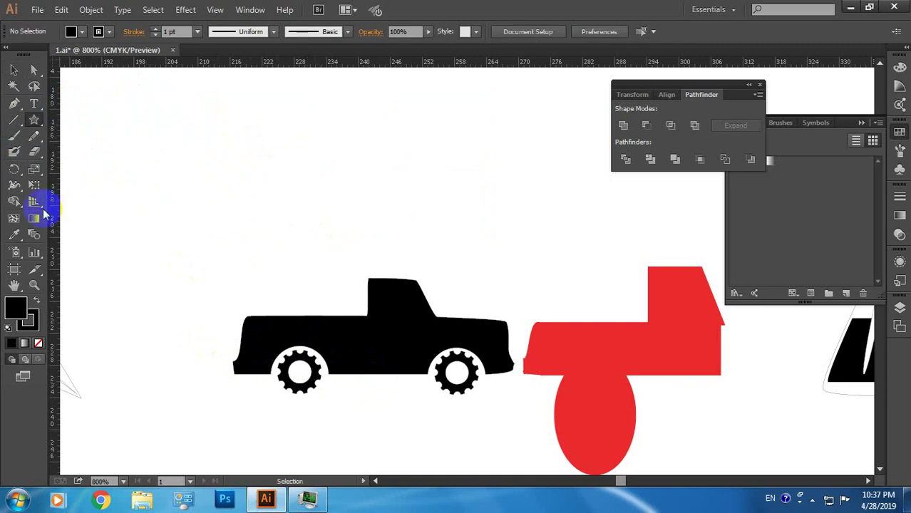
click(34, 121)
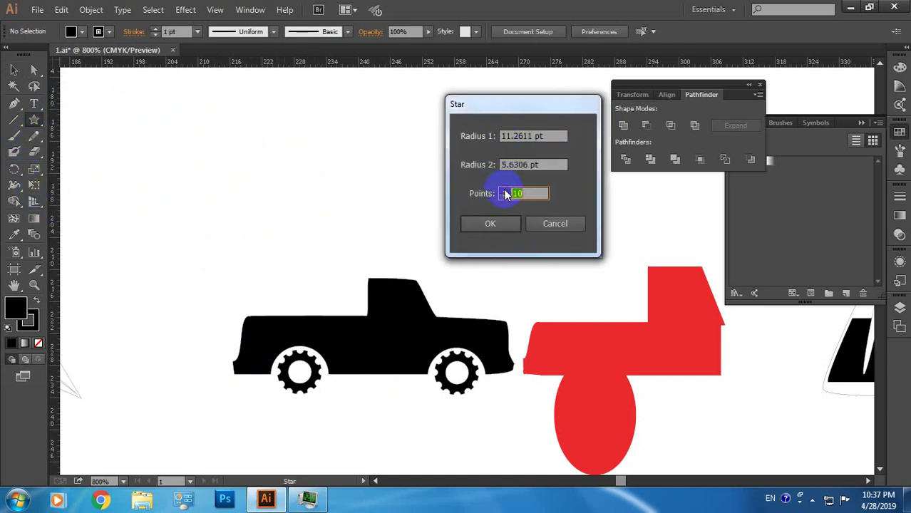
- Draw a 15-point black star, then a smaller one with Radius 1 of 5.2611 pt
text(15)
click(499, 223)
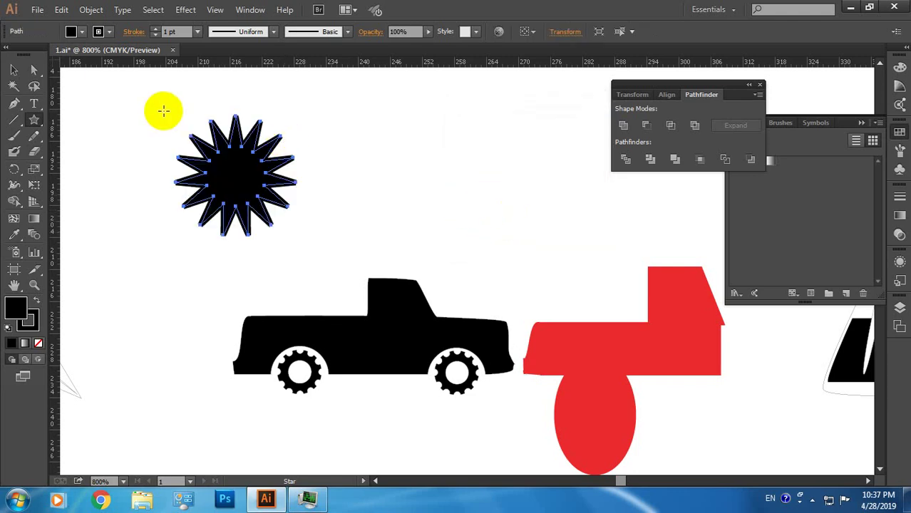
click(399, 172)
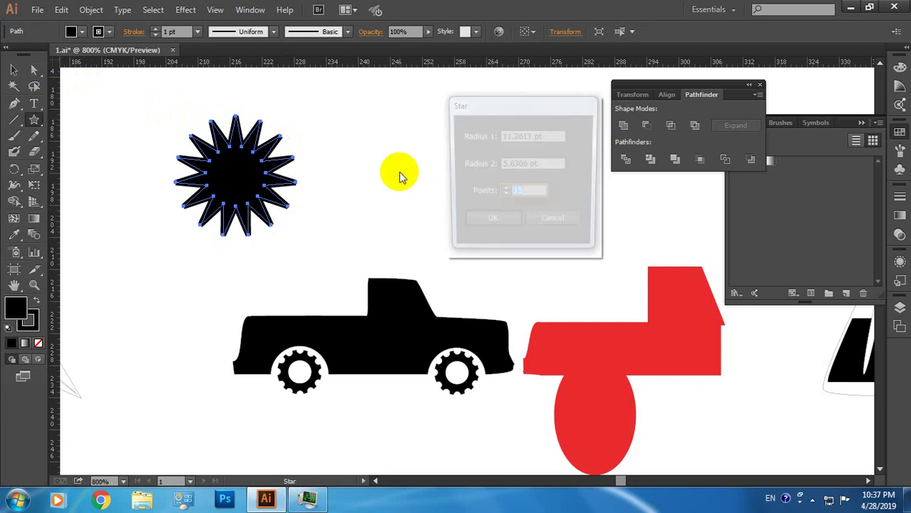
double_click(500, 188)
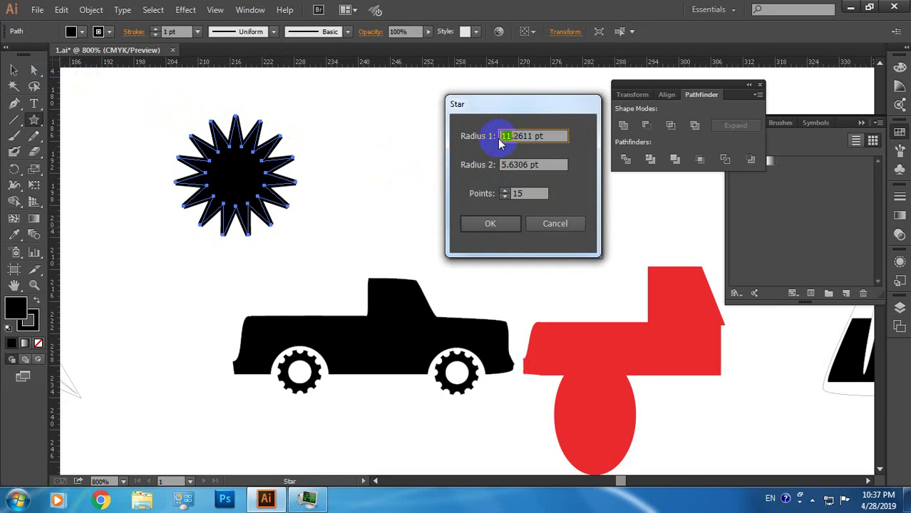
text(5)
click(502, 223)
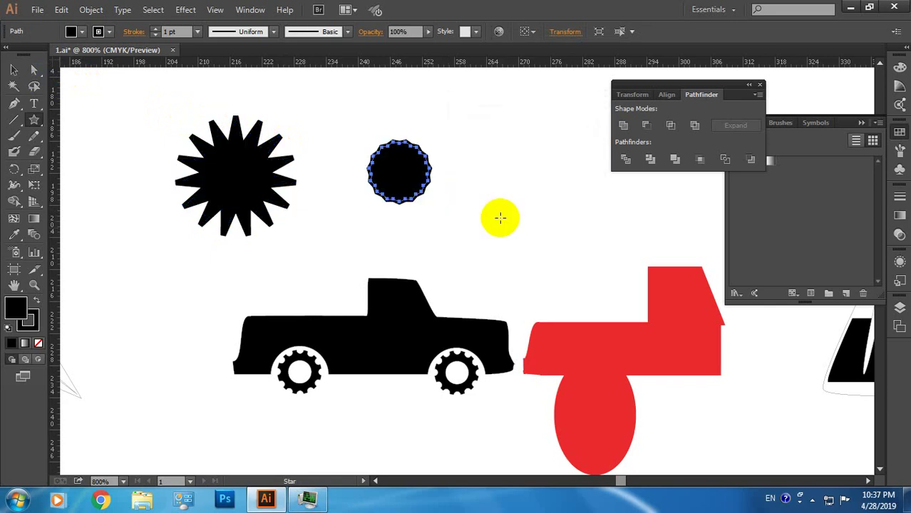
- Replace the small star with a 15-point star of 8.2611 pt outer radius
key(ctrl+z)
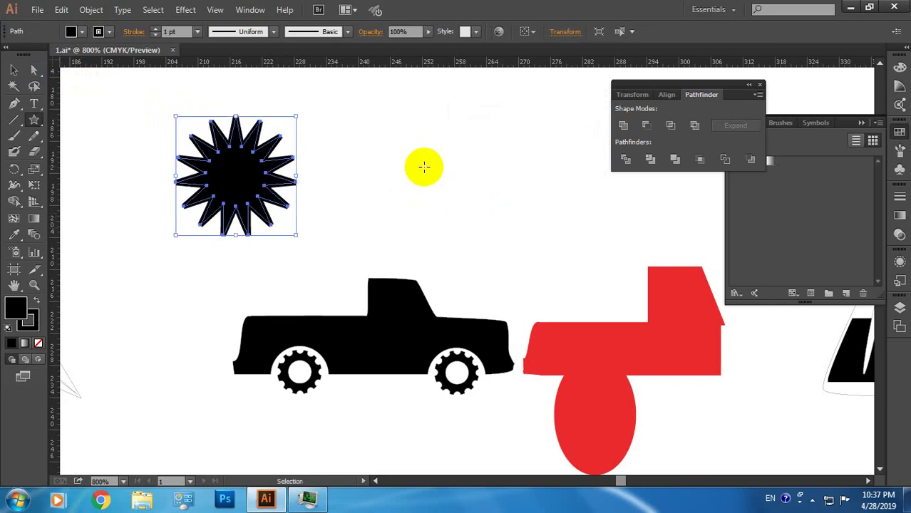
click(499, 158)
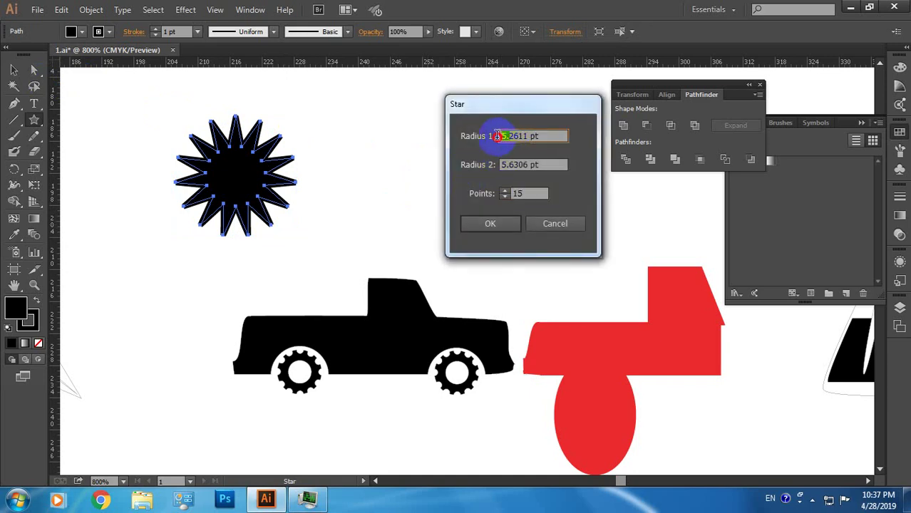
click(505, 136)
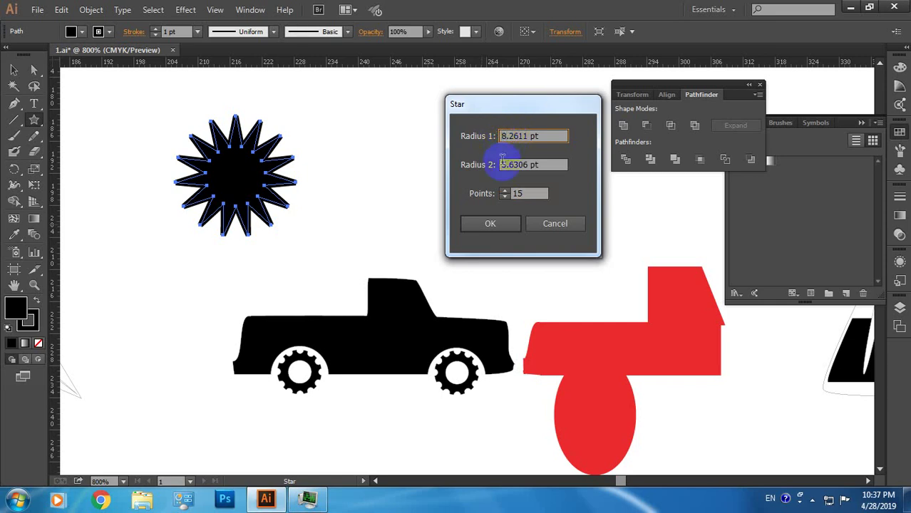
click(489, 223)
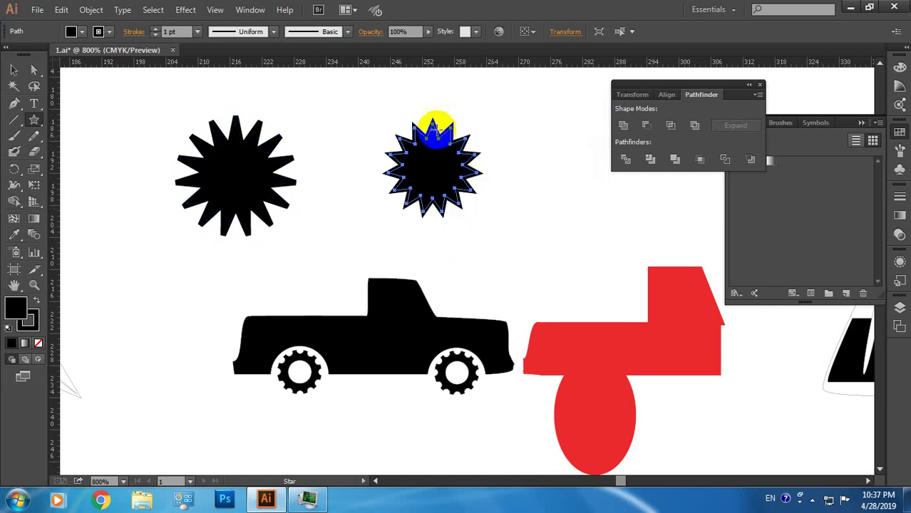
scroll(434, 128, up, 1)
- Smooth the star's top point and nudge its top-right point into rounded lobes
click(34, 69)
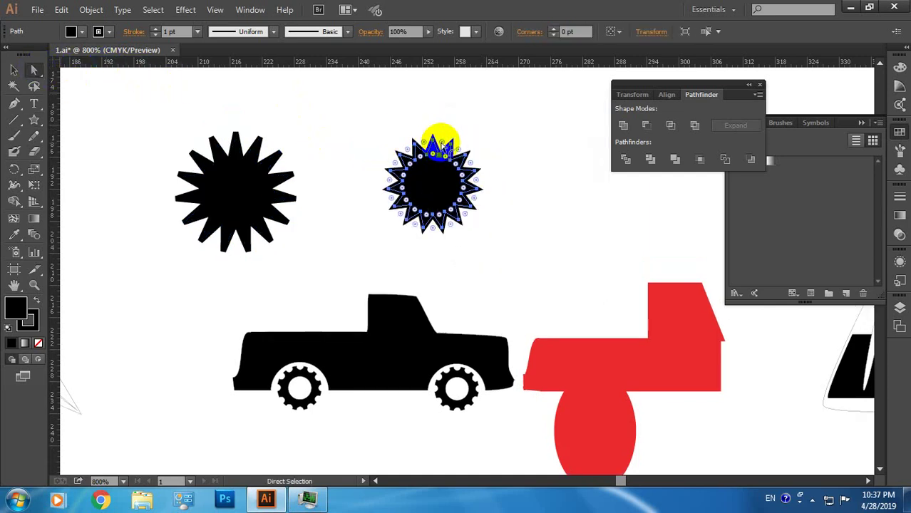
click(433, 140)
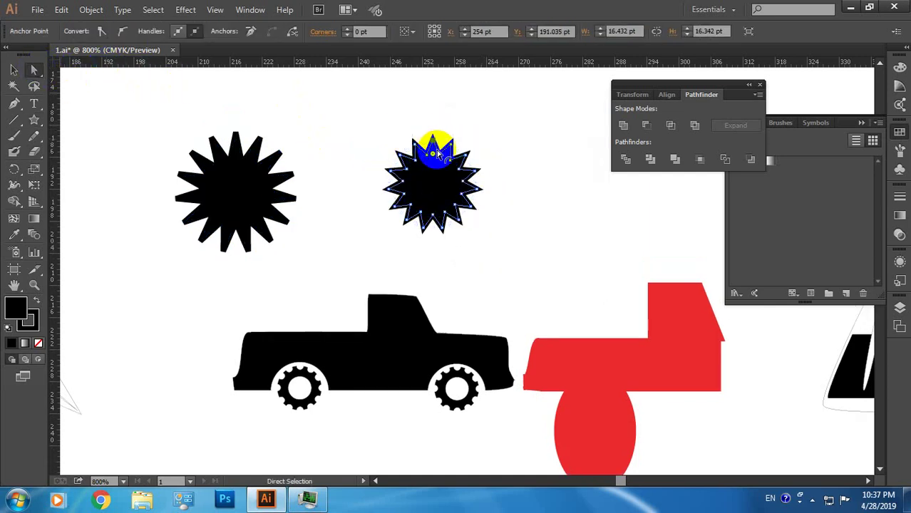
click(124, 33)
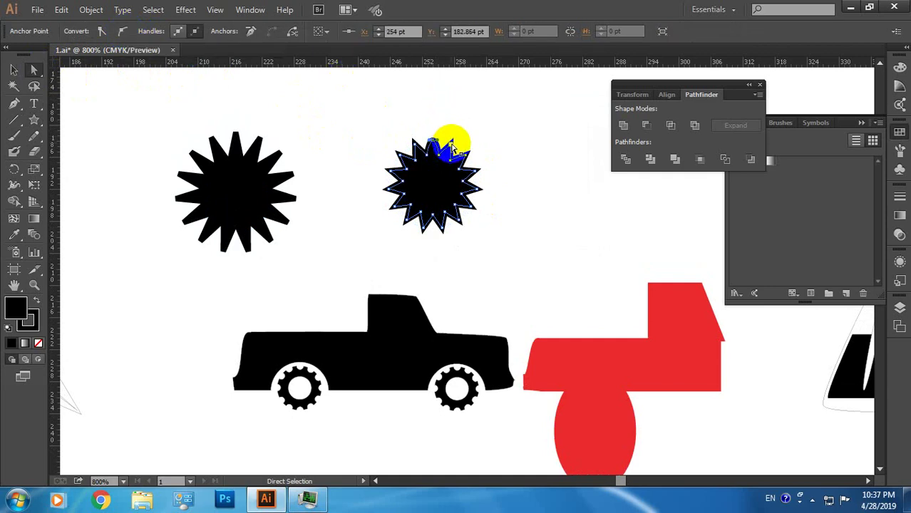
click(122, 30)
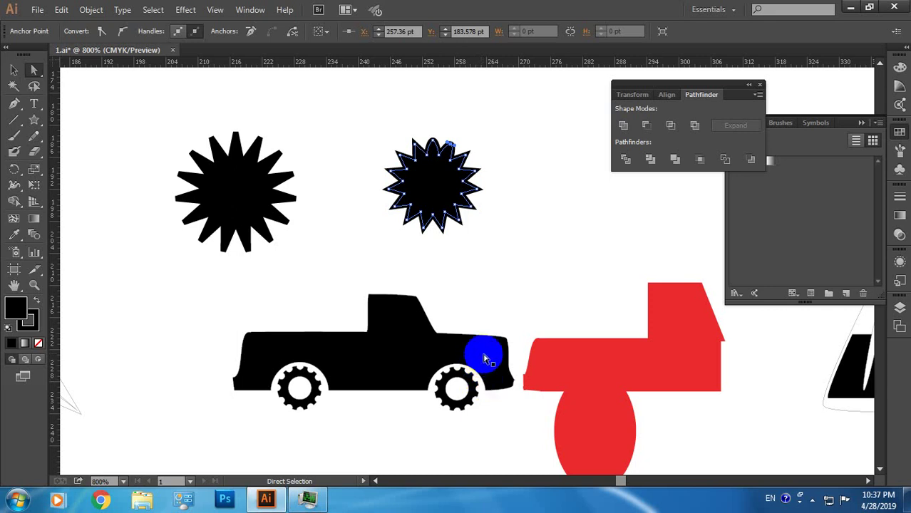
click(432, 143)
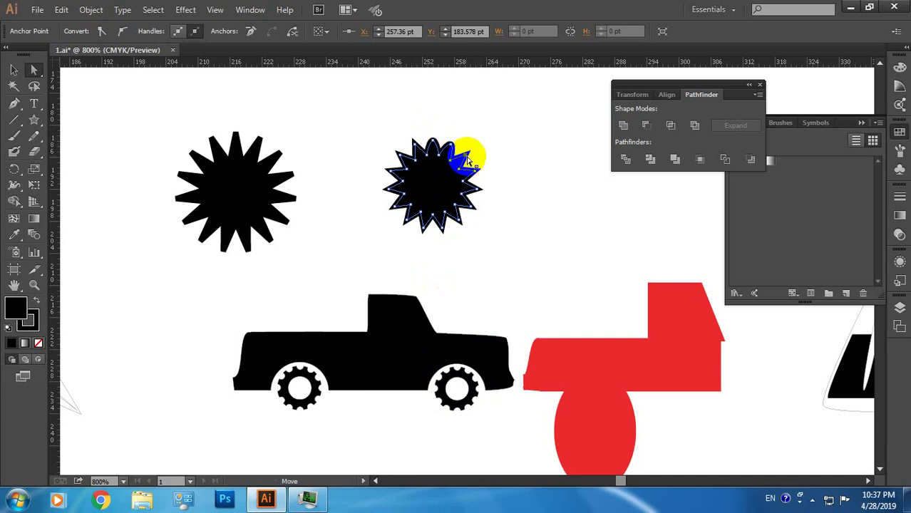
drag(467, 161, 465, 155)
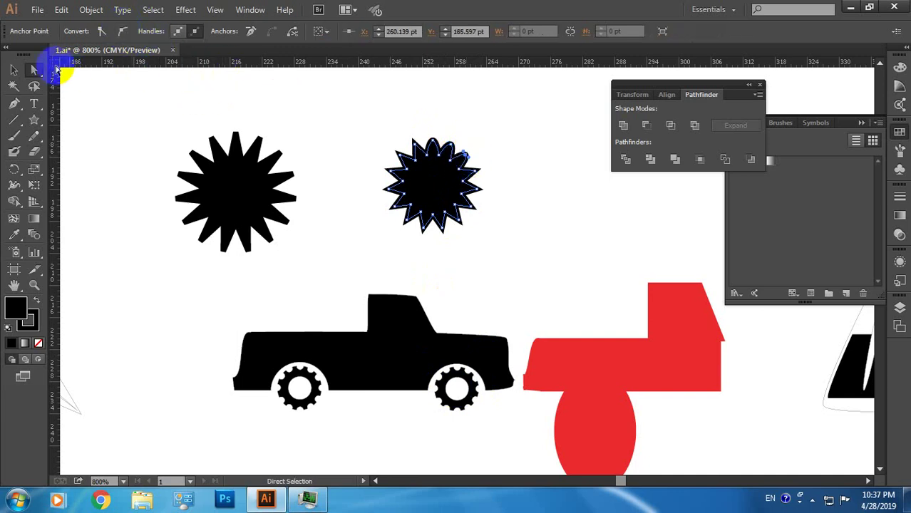
- Select both stars together and delete them
click(14, 69)
click(305, 230)
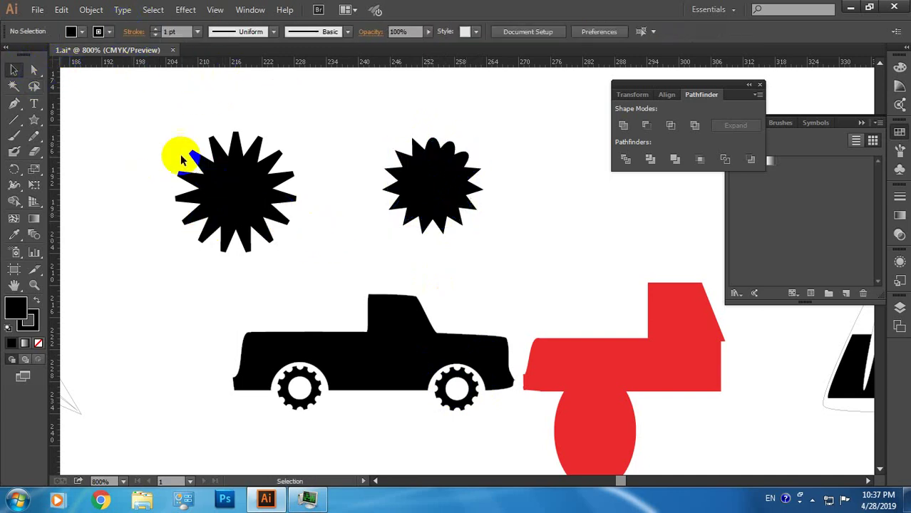
mouse_move(143, 106)
mouse_down()
mouse_move(420, 193)
mouse_move(507, 274)
mouse_up()
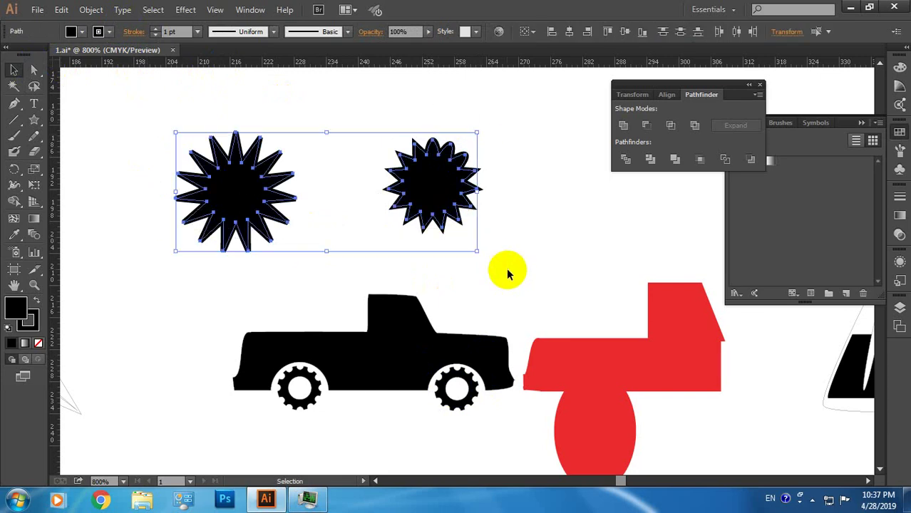
key(Delete)
alt+scroll(431, 265, down, 1)
alt+scroll(432, 265, down, 2)
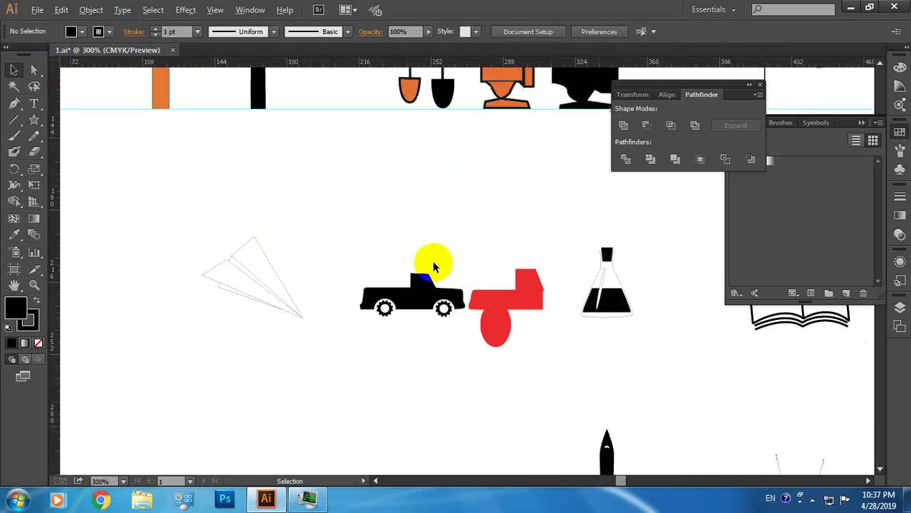
alt+scroll(432, 265, down, 2)
alt+scroll(432, 267, down, 2)
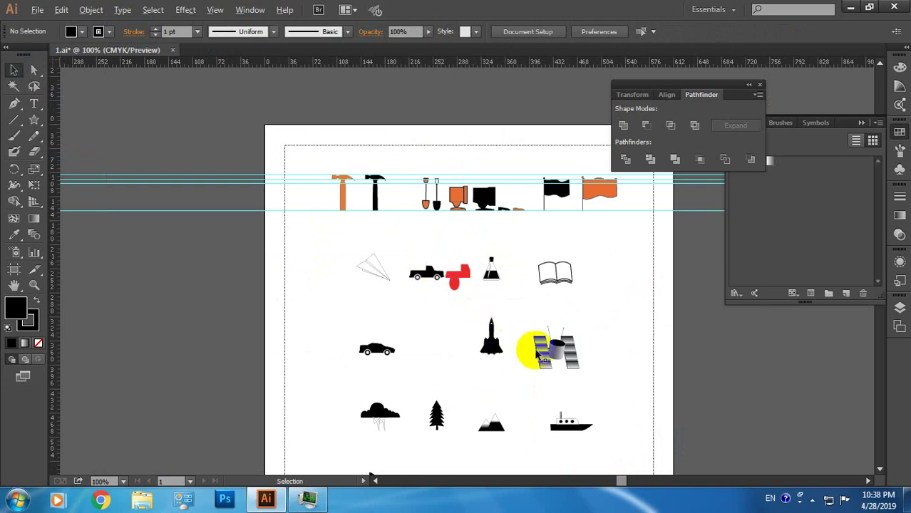
alt+scroll(497, 344, up, 2)
alt+scroll(468, 337, up, 2)
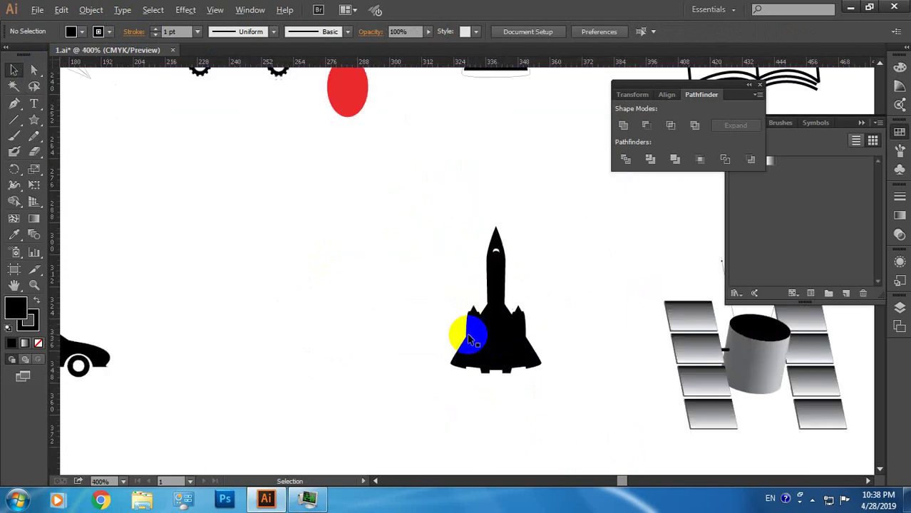
alt+scroll(509, 340, up, 2)
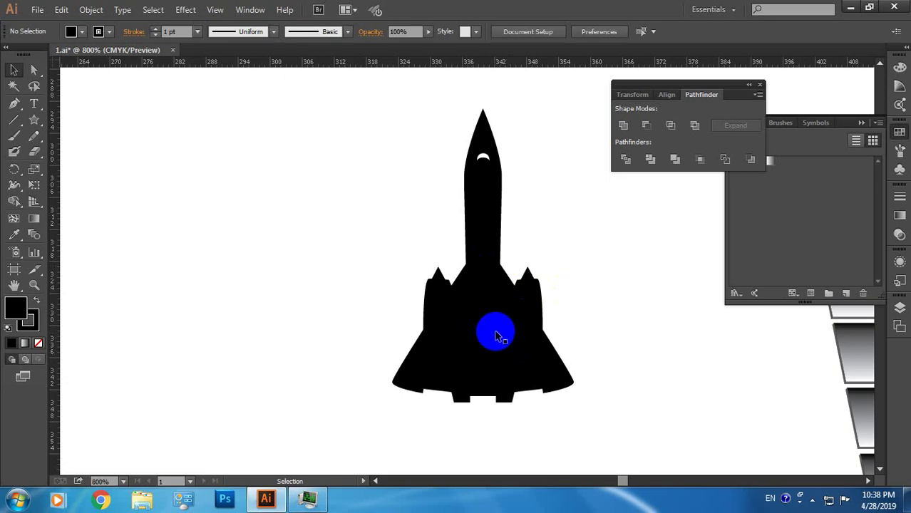
alt+scroll(497, 336, down, 1)
alt+scroll(497, 337, down, 1)
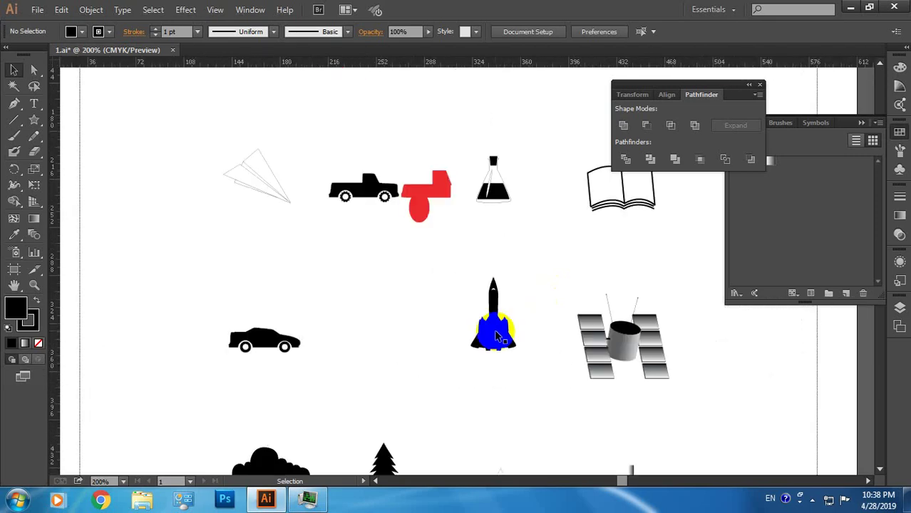
drag(502, 353, 444, 256)
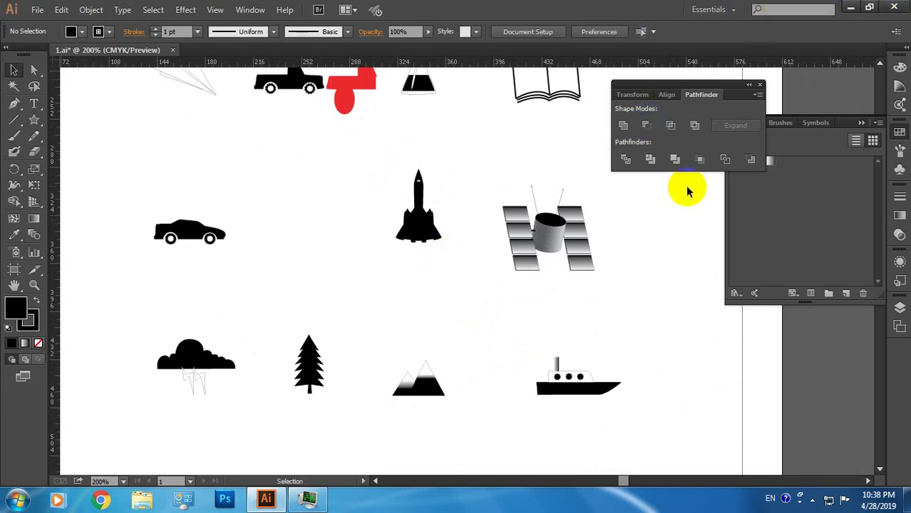
drag(514, 239, 449, 239)
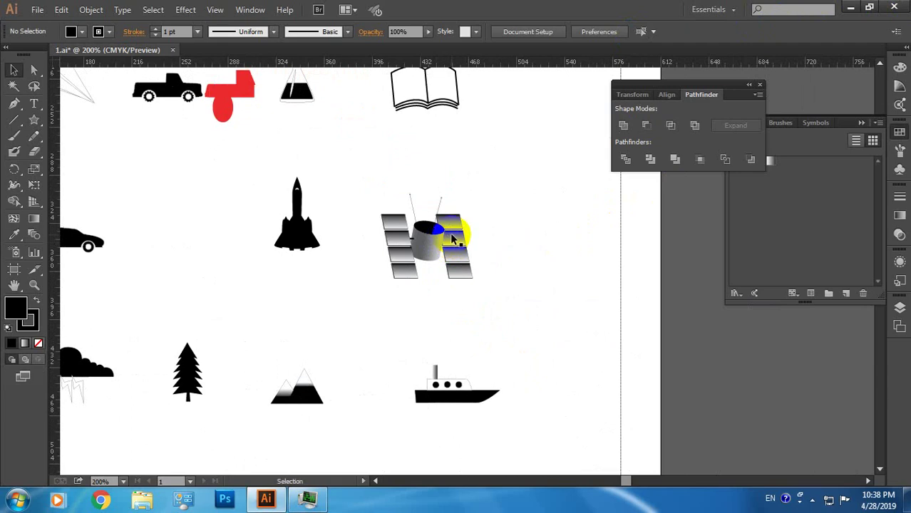
mouse_move(434, 112)
mouse_down()
mouse_move(428, 280)
mouse_move(420, 270)
mouse_up()
scroll(417, 269, up, 1)
- Ungroup the open book and move its lower page curves down beneath it
scroll(417, 266, up, 2)
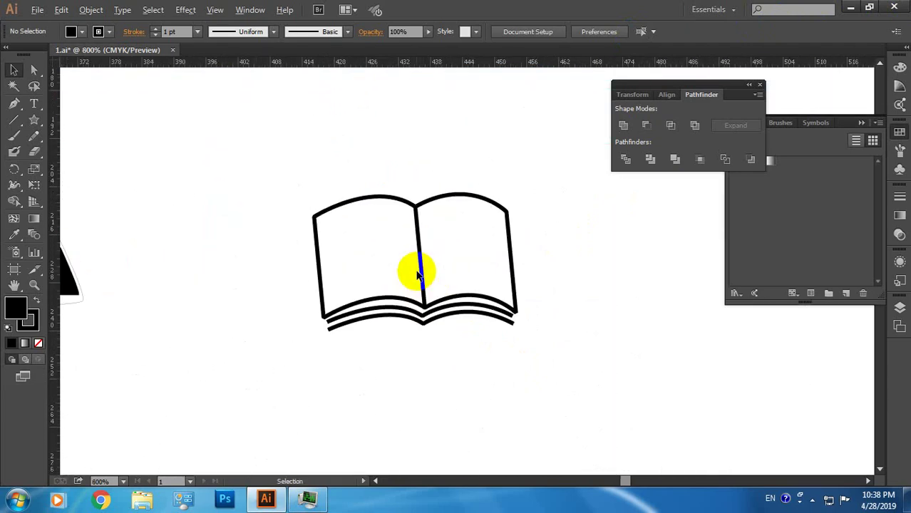
scroll(428, 258, up, 1)
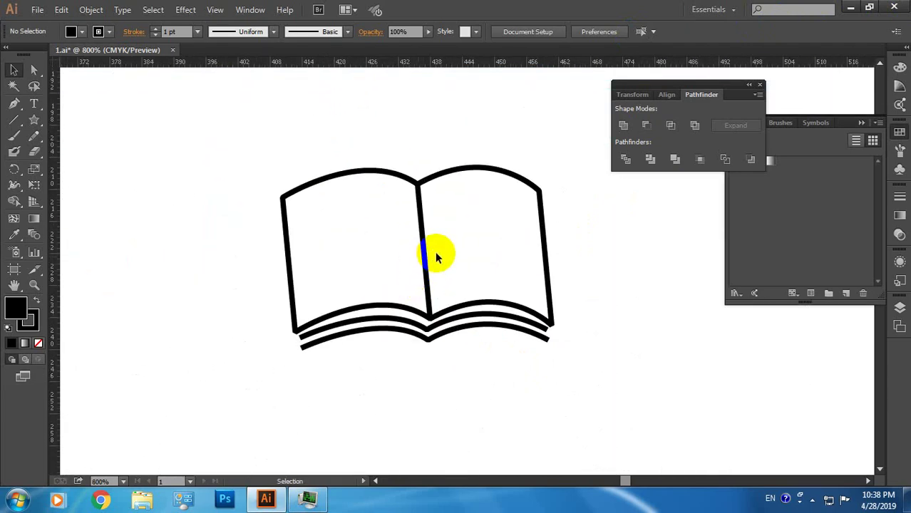
click(325, 343)
right_click(325, 343)
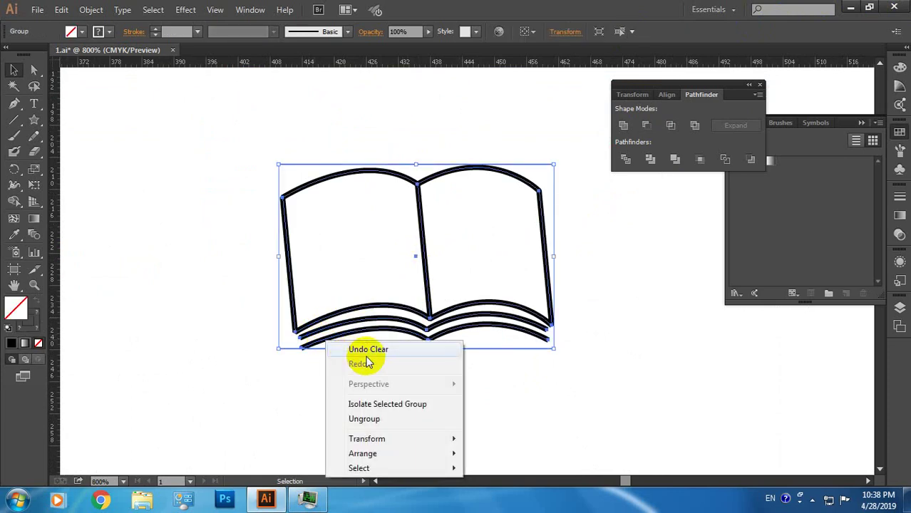
click(374, 418)
click(401, 376)
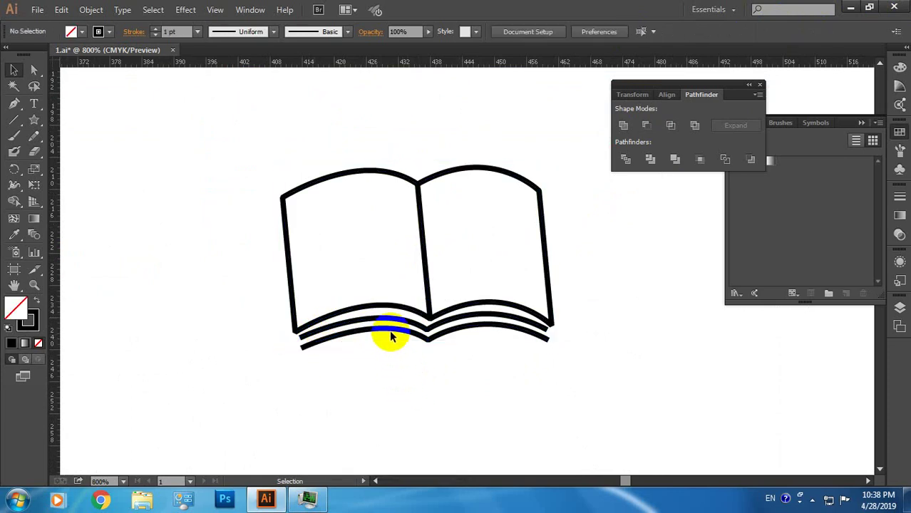
click(397, 343)
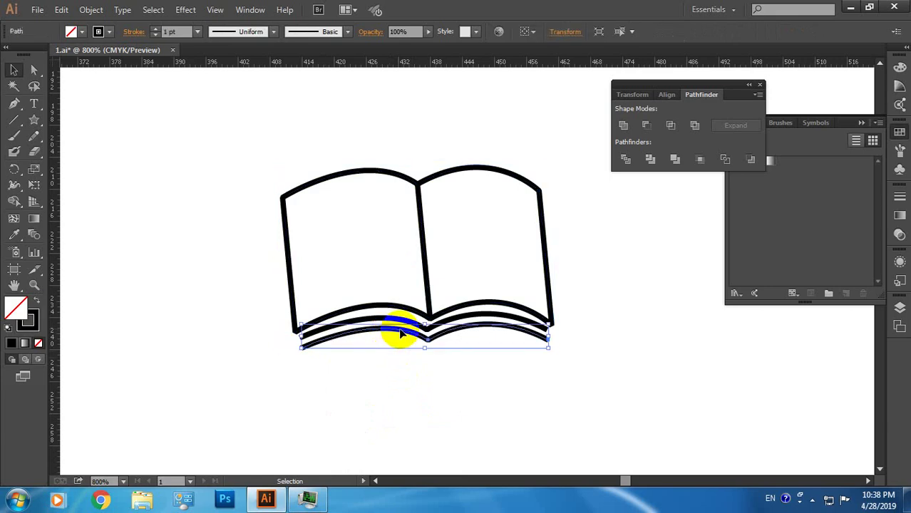
drag(400, 336, 408, 376)
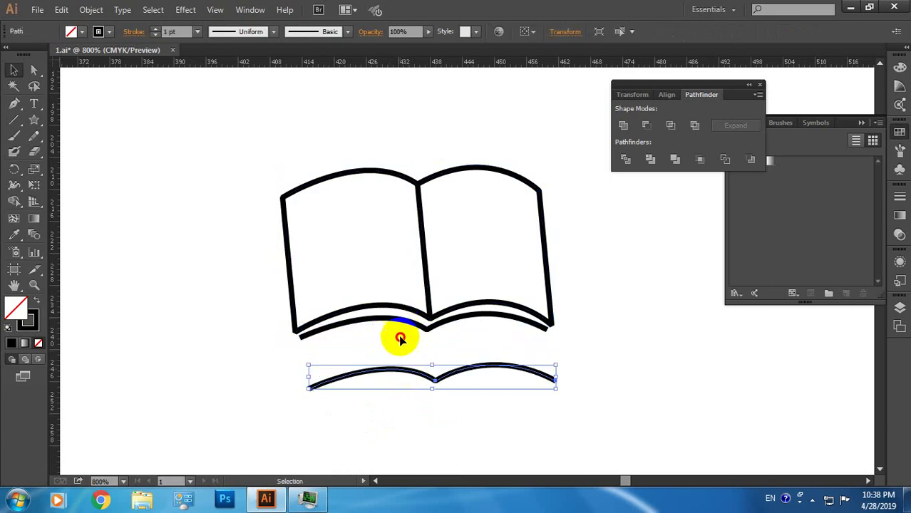
mouse_move(400, 327)
mouse_down()
mouse_move(403, 348)
mouse_move(414, 258)
mouse_up()
- Ungroup the book's shapes, trial-move the outline, then undo so lines sit snug below
right_click(417, 262)
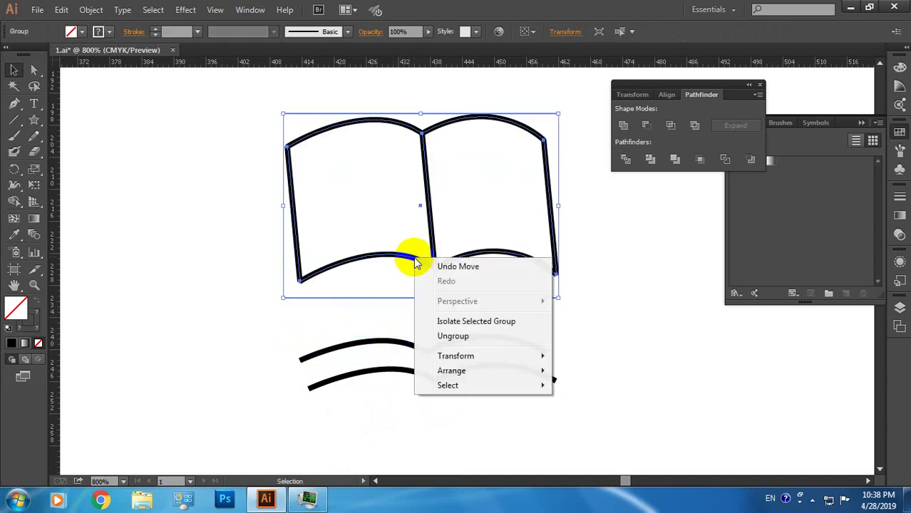
click(449, 336)
click(583, 319)
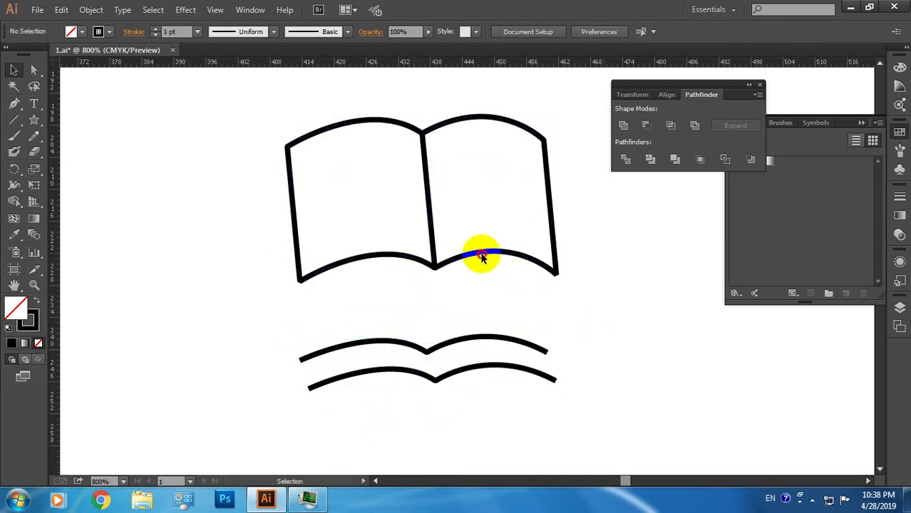
drag(480, 256, 478, 281)
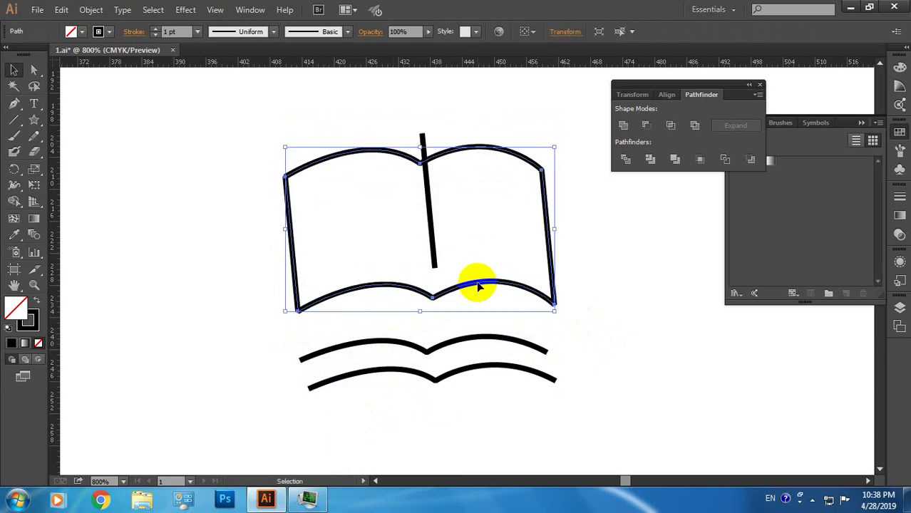
click(615, 291)
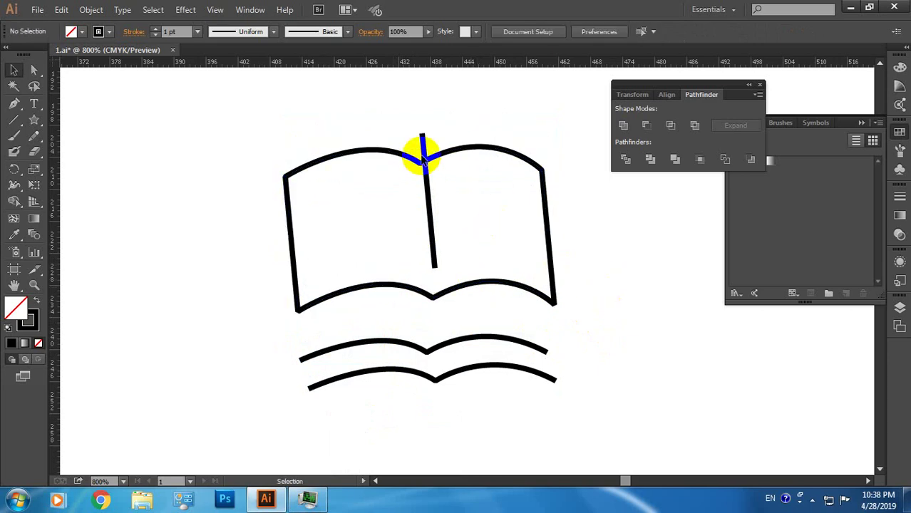
key(ctrl+z)
key(ctrl+z)
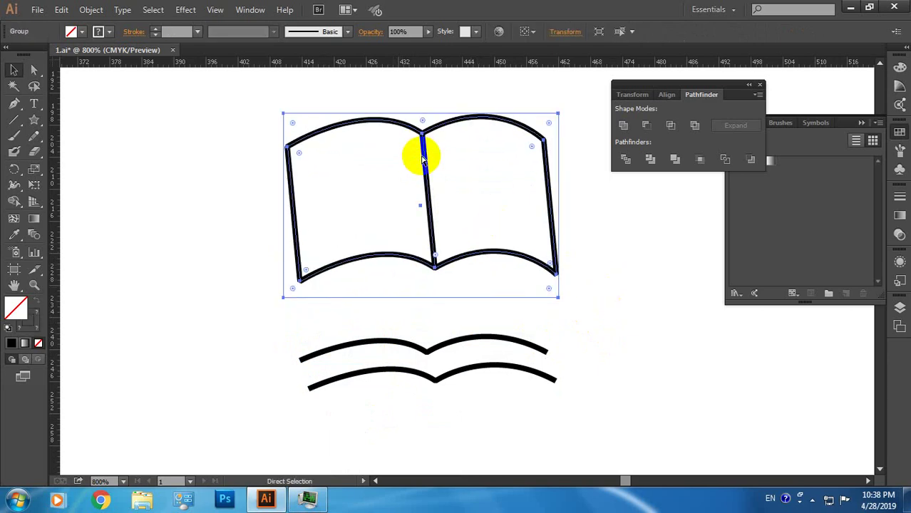
key(ctrl+z)
key(ctrl+z)
key(ctrl+z)
key(v)
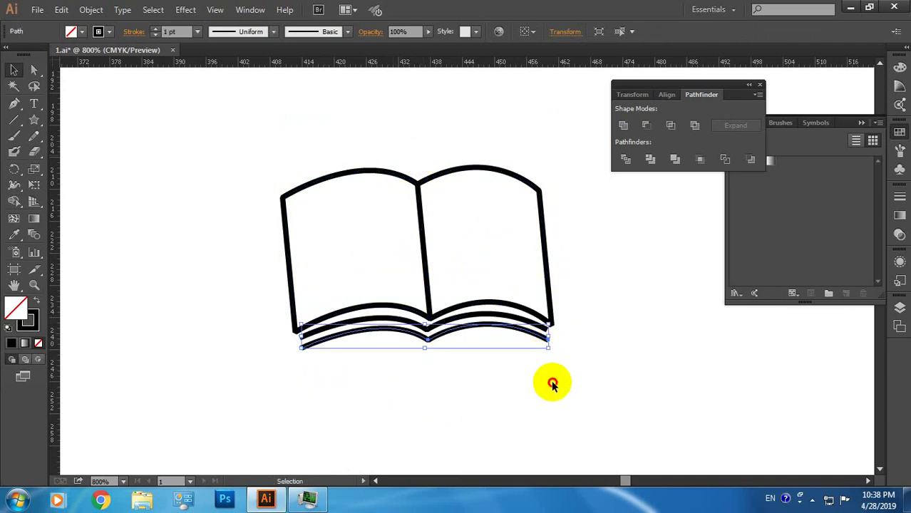
click(548, 380)
scroll(473, 380, down, 3)
scroll(476, 386, down, 2)
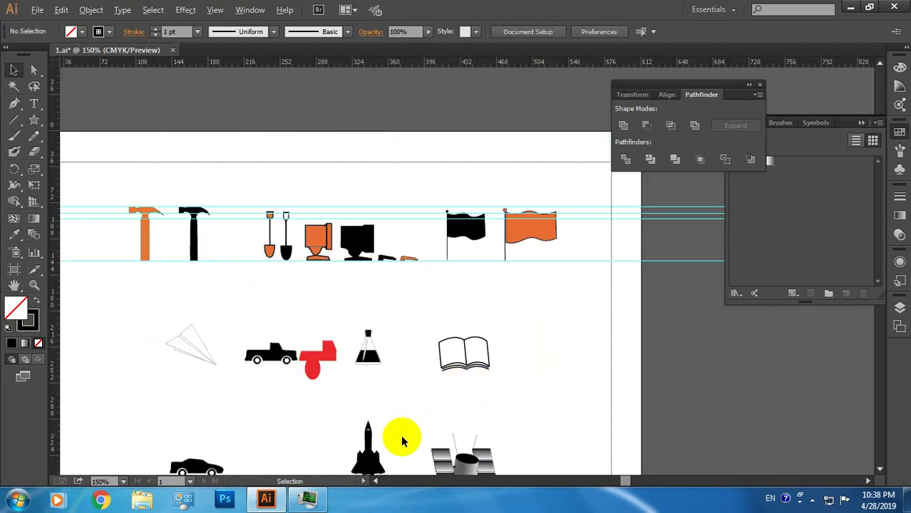
- Zoom in on the satellite and draw a 16.875 × 12.375 pt rectangle to its left
scroll(472, 456, up, 1)
scroll(474, 456, up, 1)
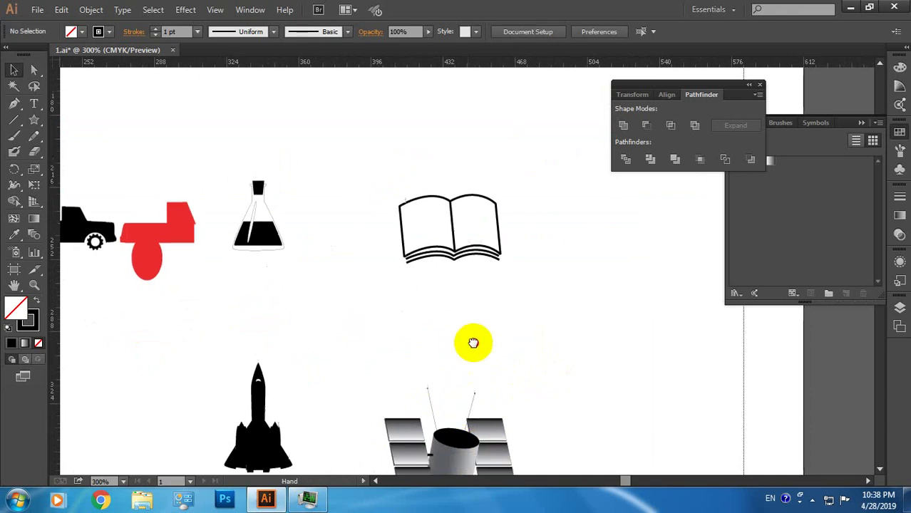
scroll(470, 300, down, 3)
scroll(460, 286, down, 1)
scroll(457, 313, up, 2)
scroll(453, 307, up, 2)
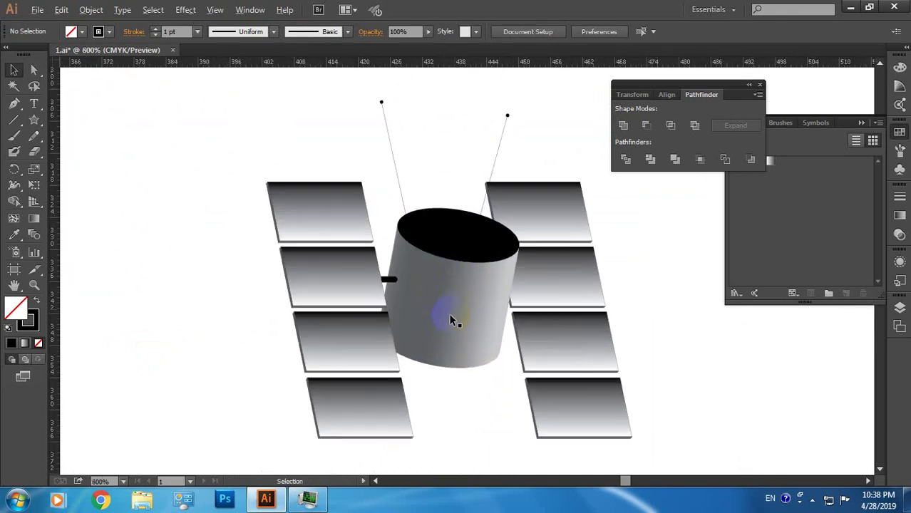
click(339, 414)
click(163, 326)
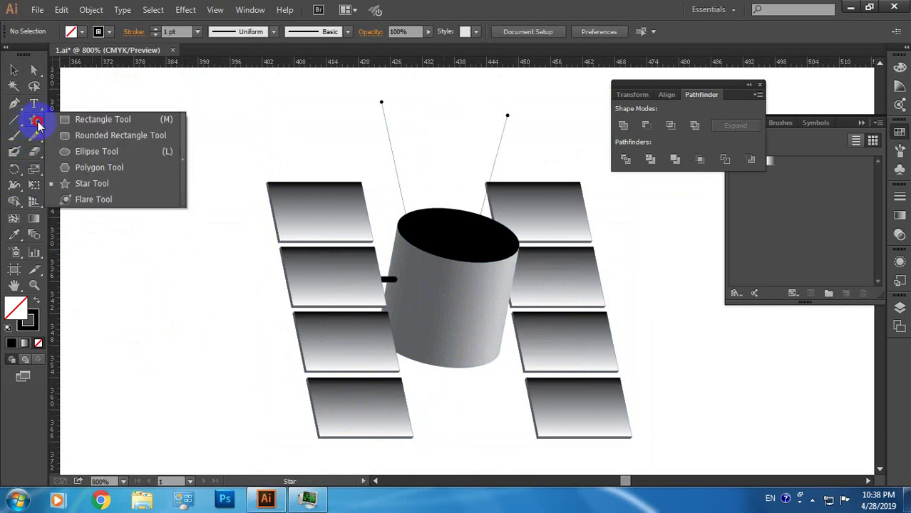
drag(32, 125, 63, 119)
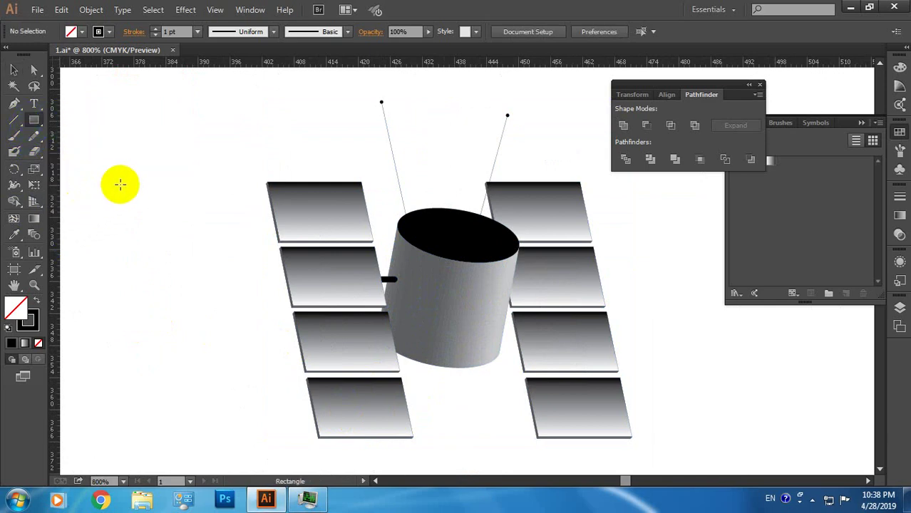
drag(118, 177, 207, 245)
- Give the new rectangle a white-to-black gradient fill
click(13, 69)
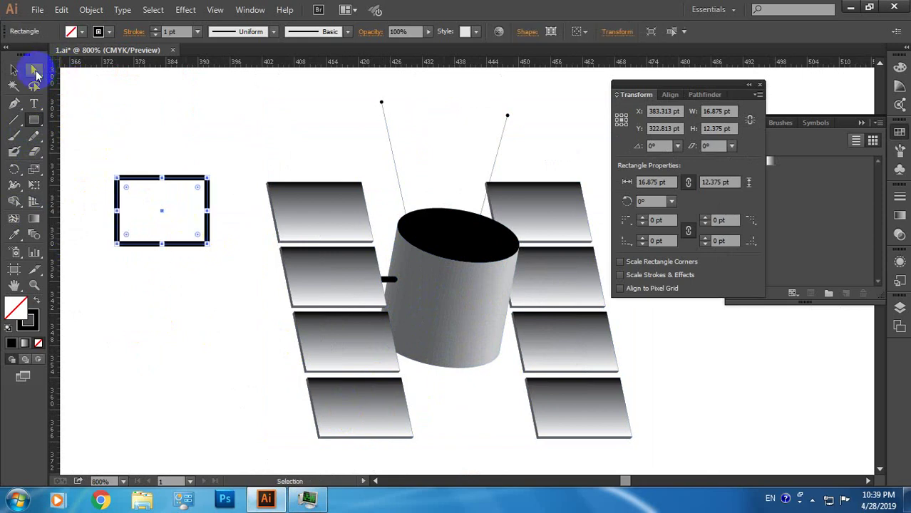
click(35, 71)
click(634, 181)
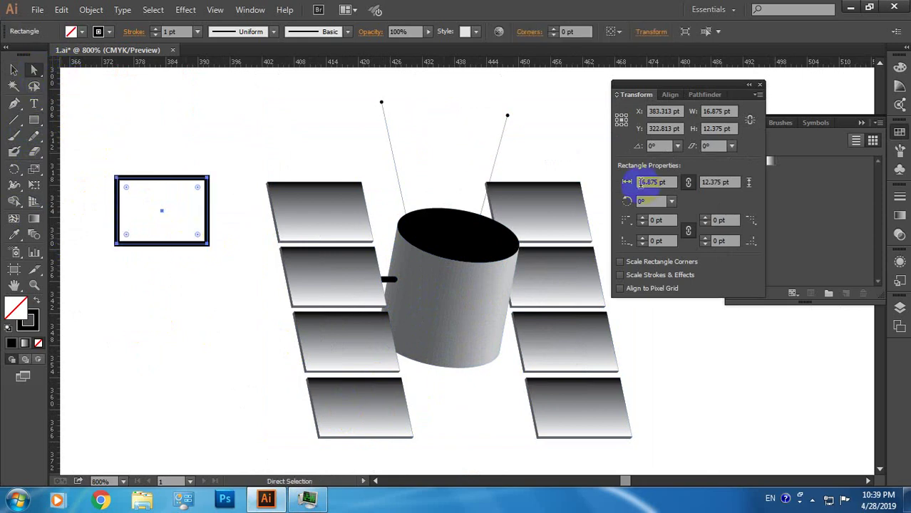
click(762, 86)
click(861, 123)
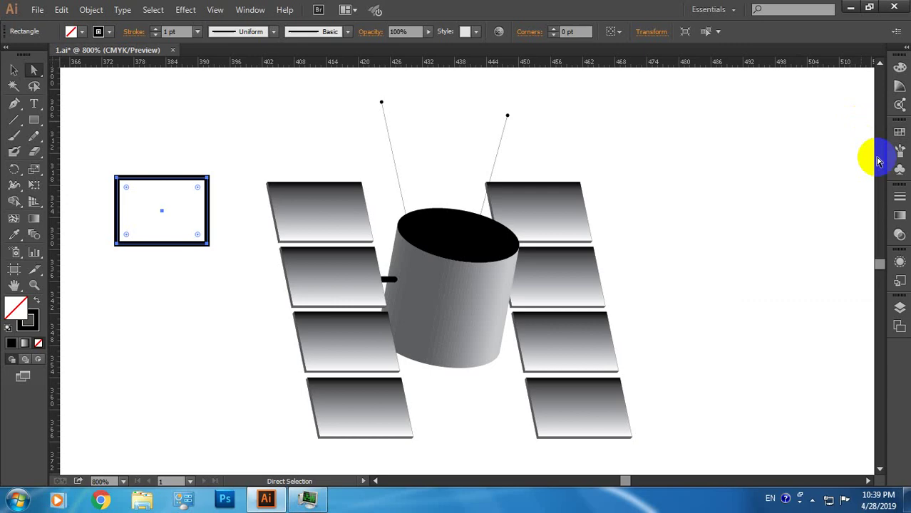
click(901, 216)
click(860, 293)
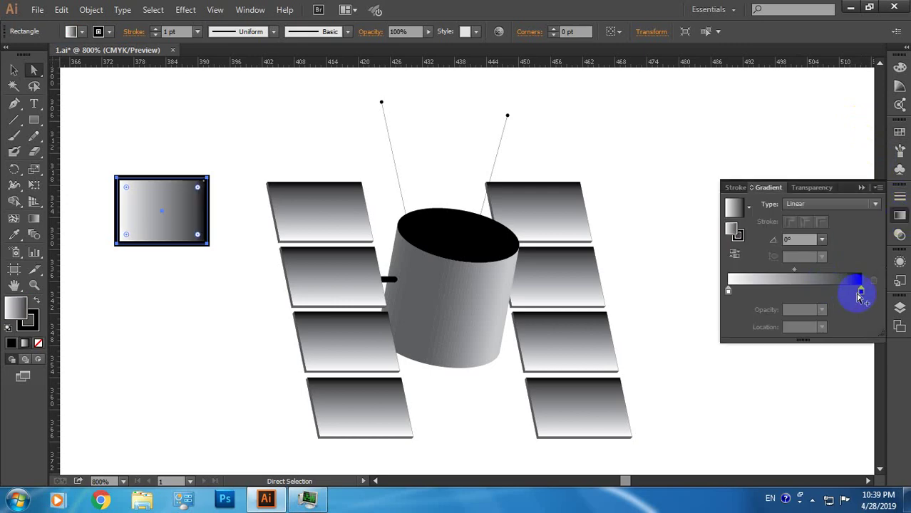
- Remove the rectangle's stroke and shift its bottom corners to slant it into a parallelogram
click(100, 31)
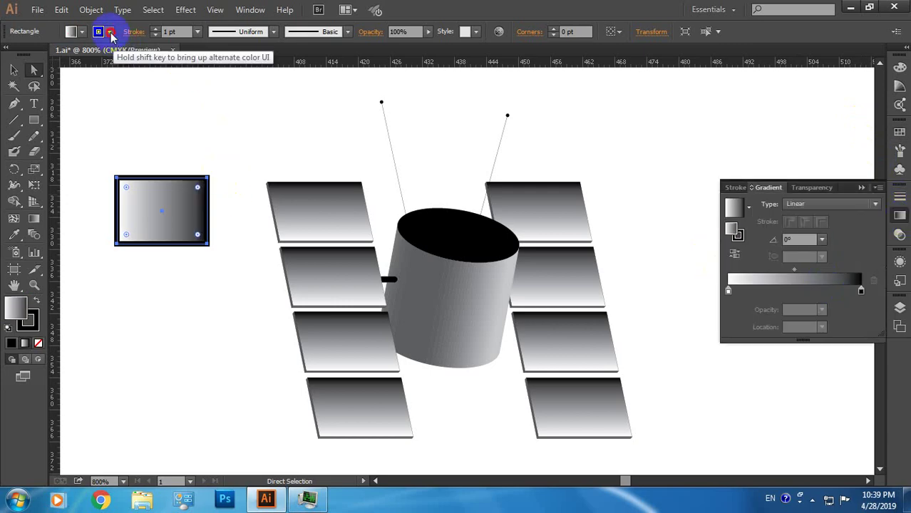
click(8, 55)
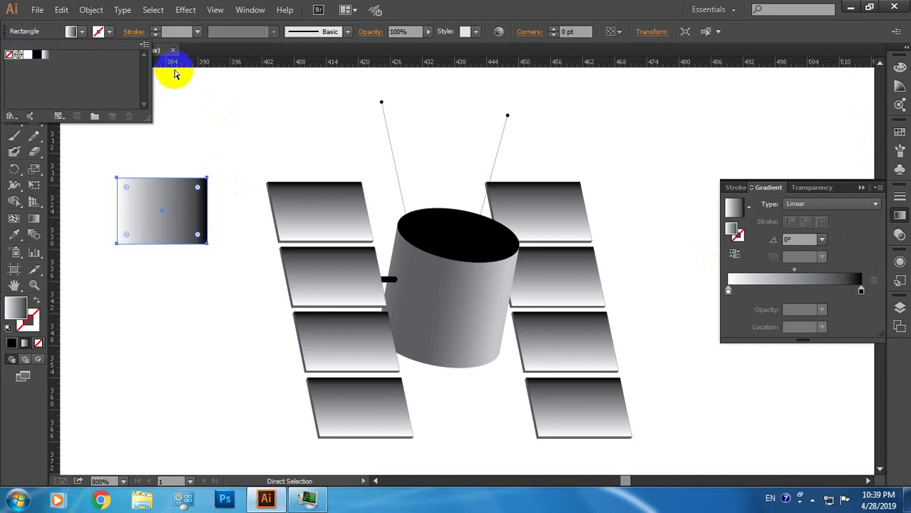
click(221, 57)
click(16, 70)
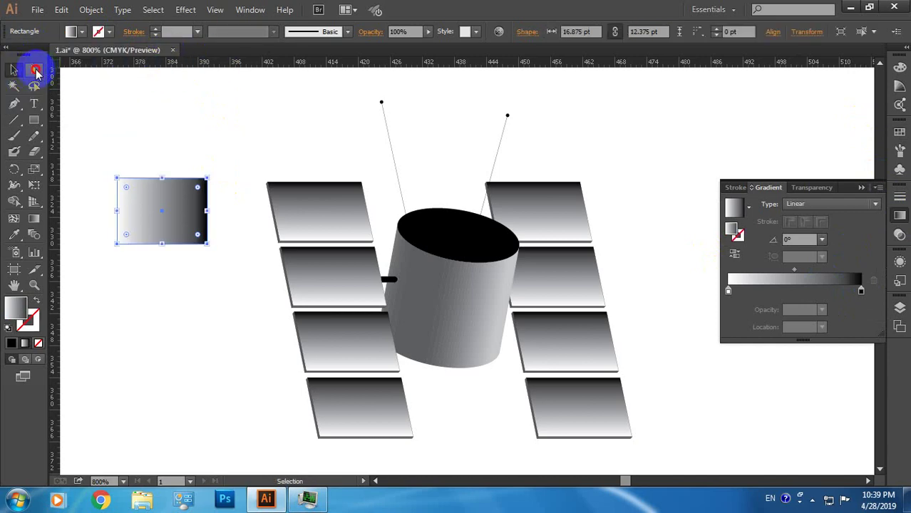
click(35, 70)
mouse_move(102, 233)
mouse_down()
mouse_move(122, 256)
mouse_move(137, 248)
mouse_up()
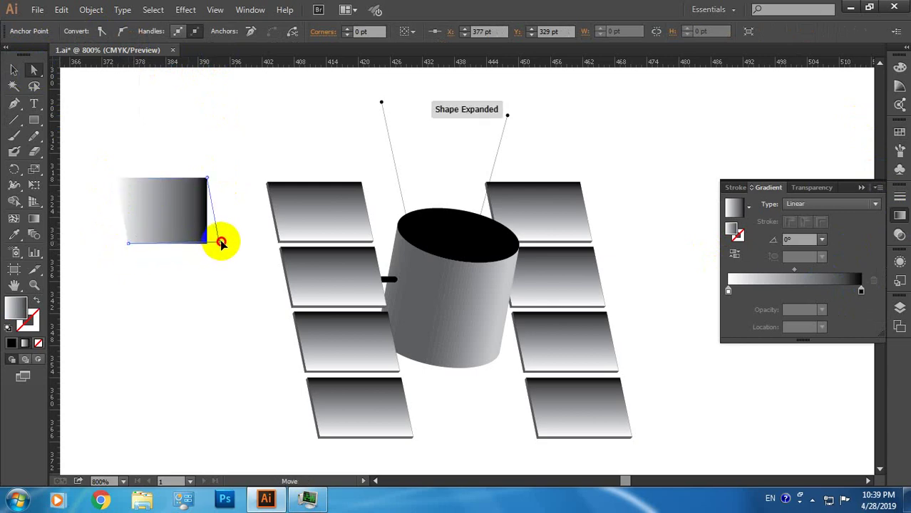
drag(221, 243, 222, 244)
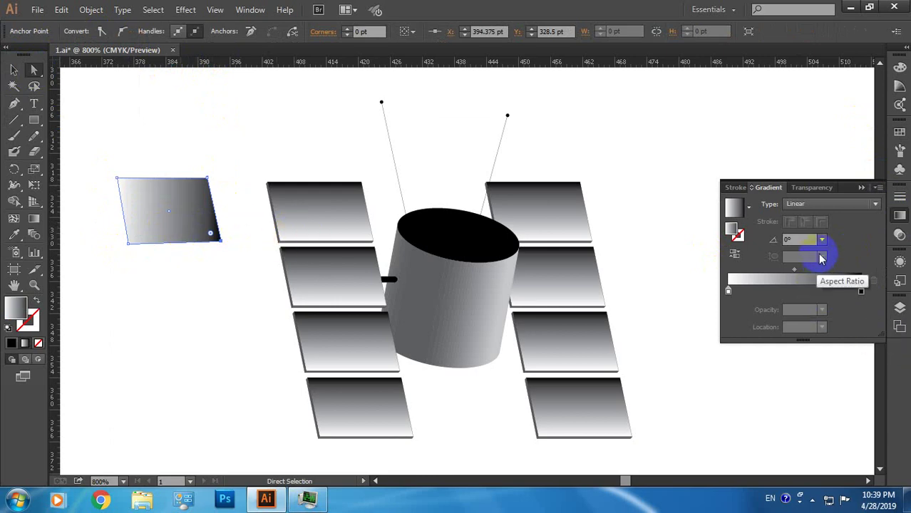
- Try gradient angles 45°, 0° and -90°, then settle on 90°
click(822, 240)
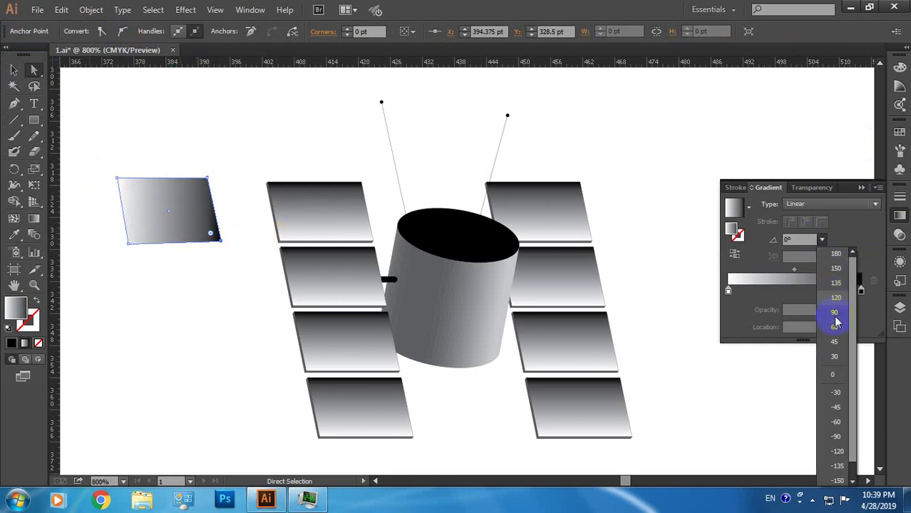
click(834, 341)
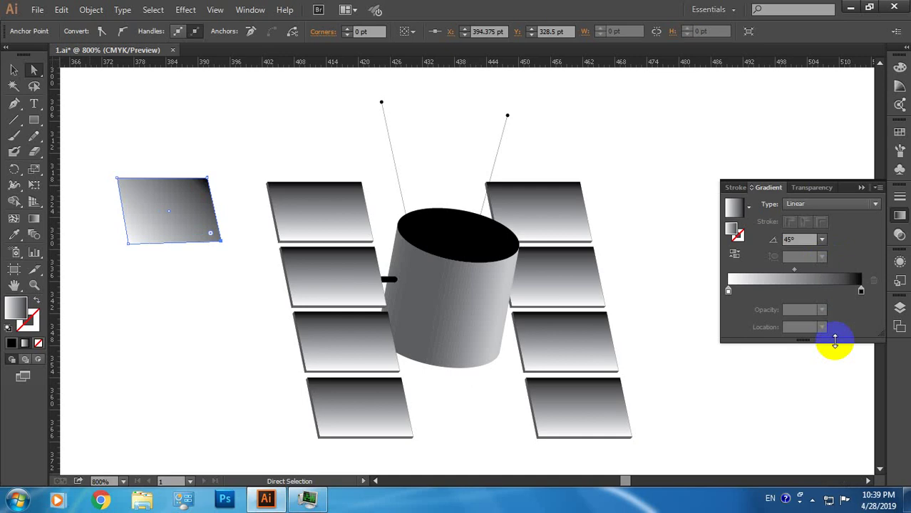
click(822, 240)
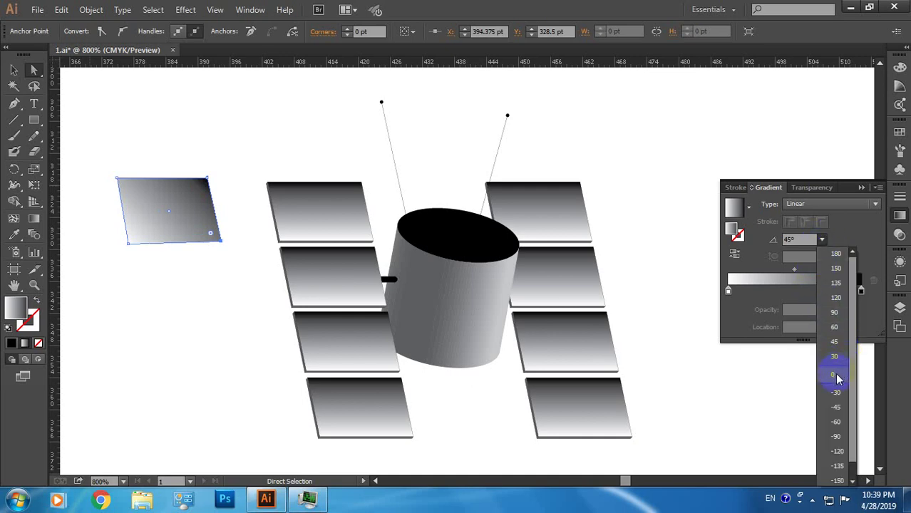
click(835, 375)
click(821, 240)
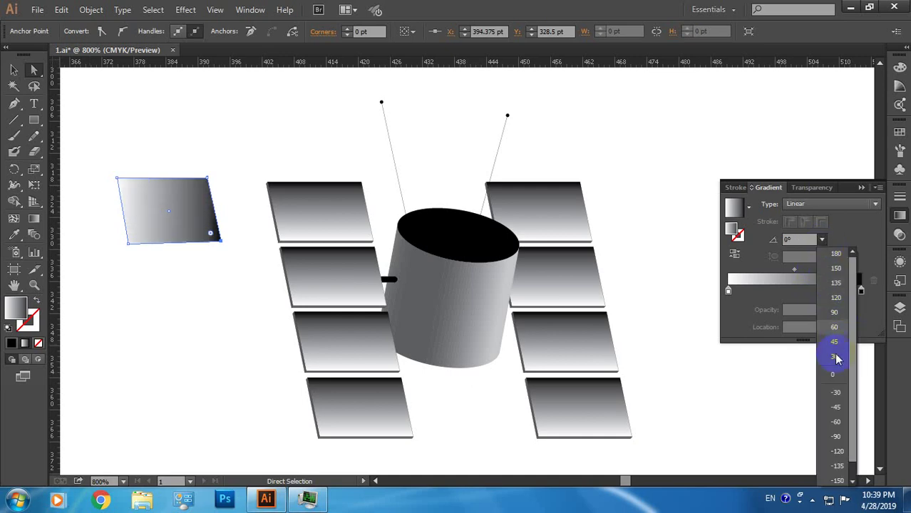
click(835, 438)
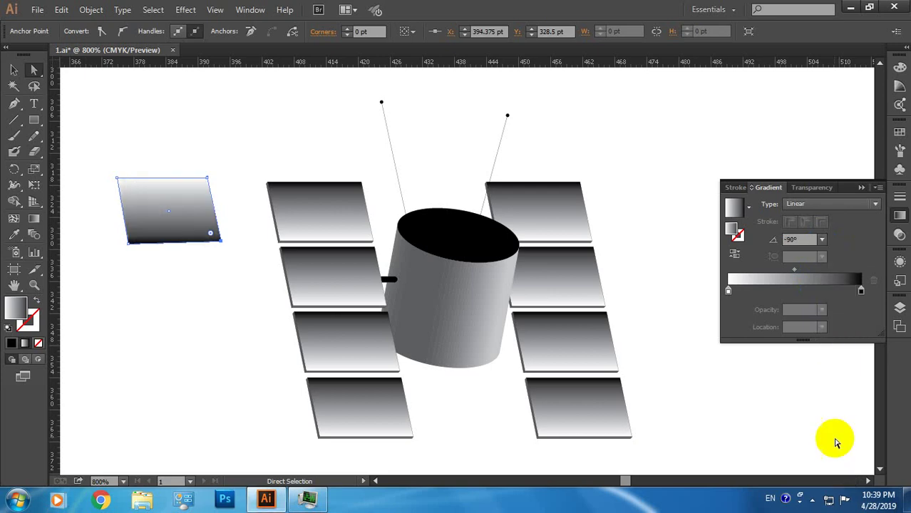
click(822, 240)
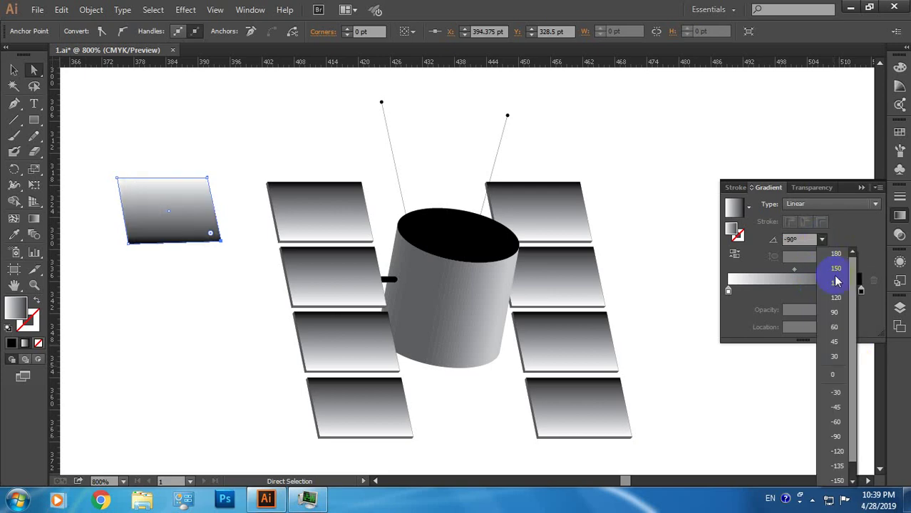
click(865, 354)
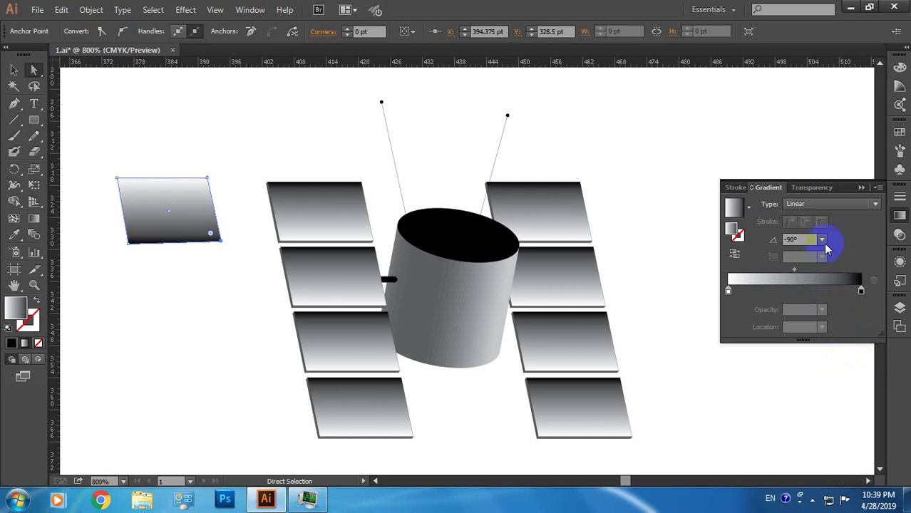
click(823, 243)
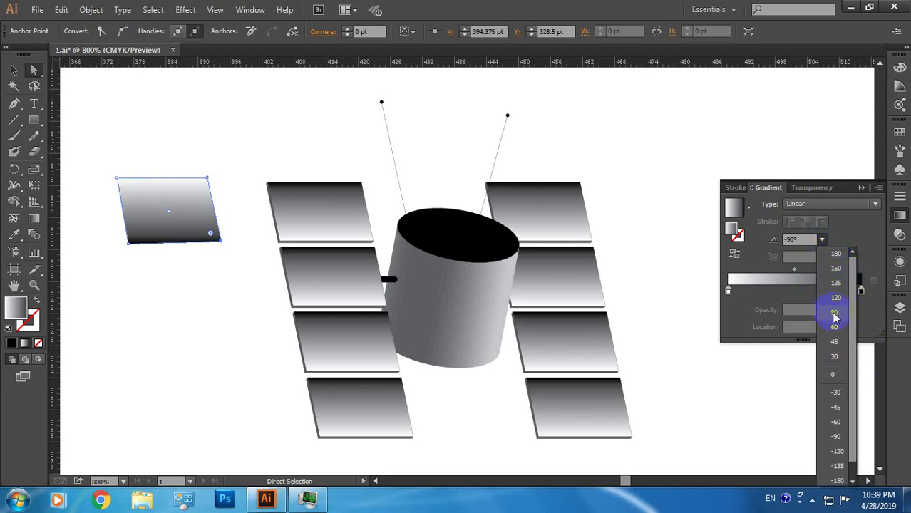
click(833, 312)
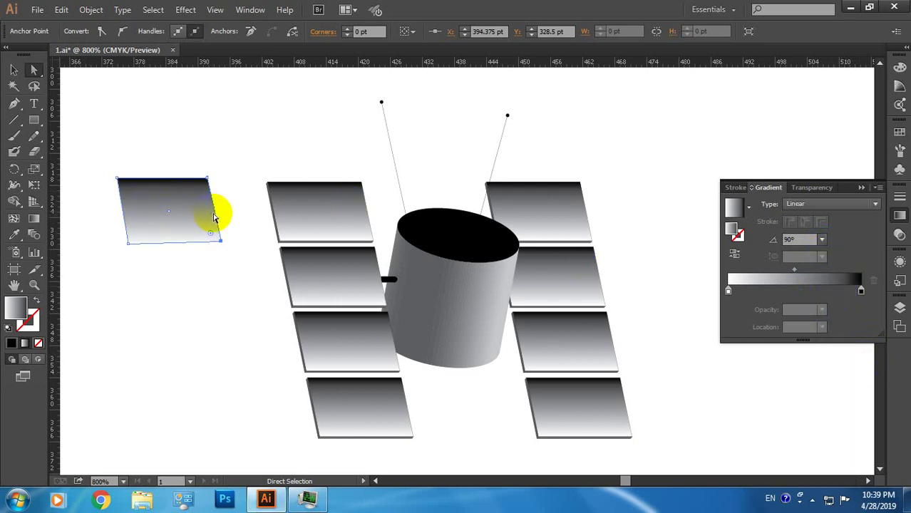
- Inspect the cylinder's strips, then lift the black top ellipse above the cylinder
click(474, 291)
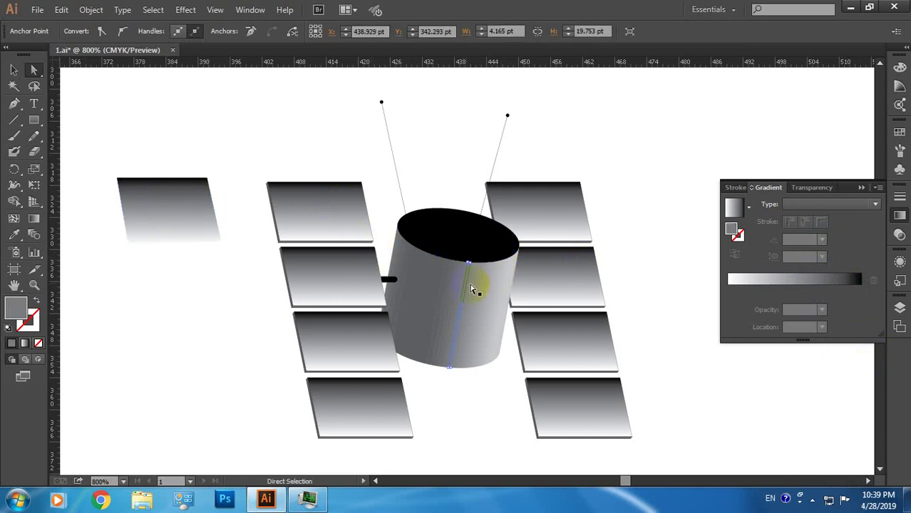
key(ctrl+shift+a)
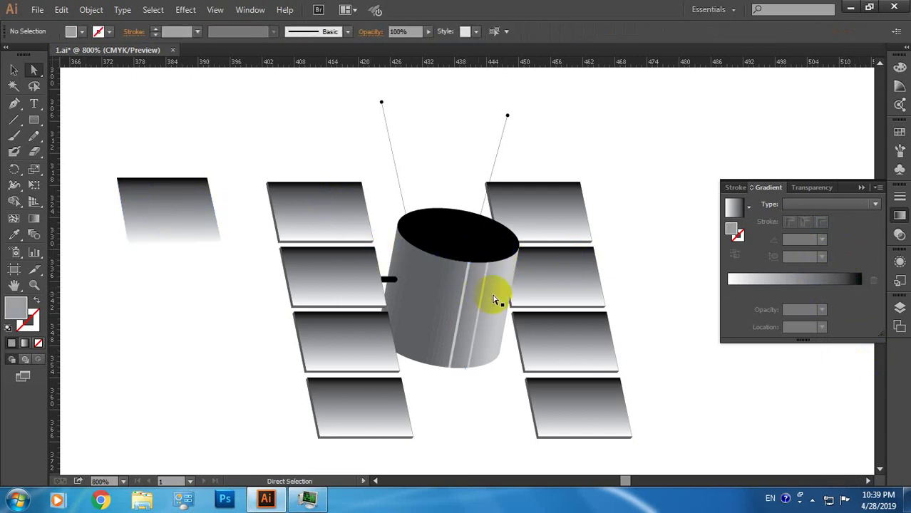
click(492, 295)
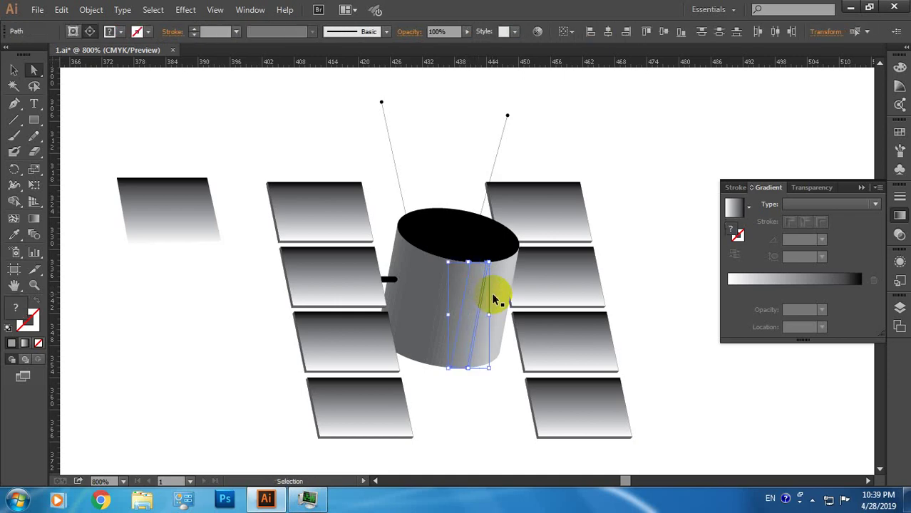
click(596, 157)
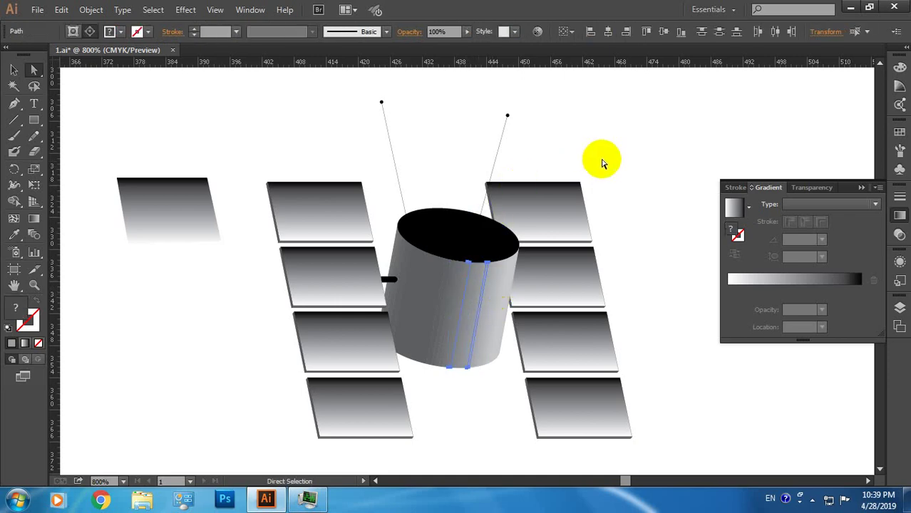
click(465, 276)
click(661, 184)
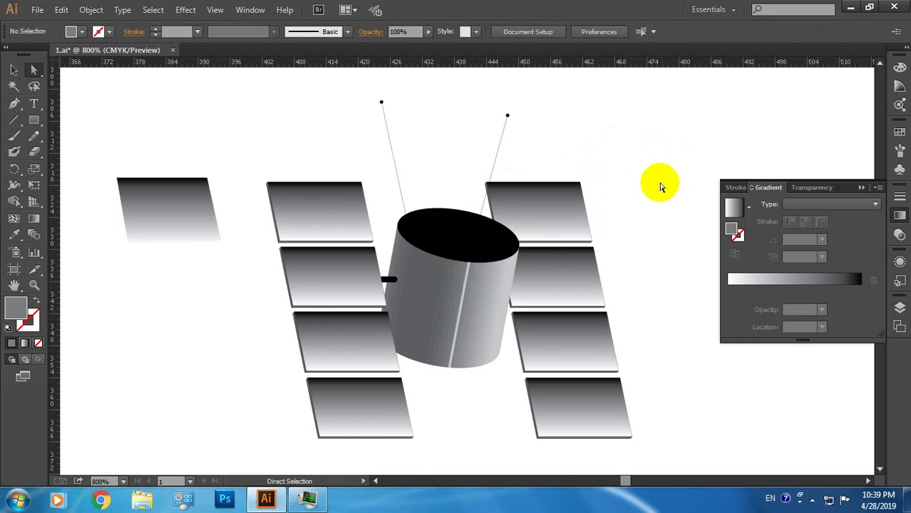
click(531, 292)
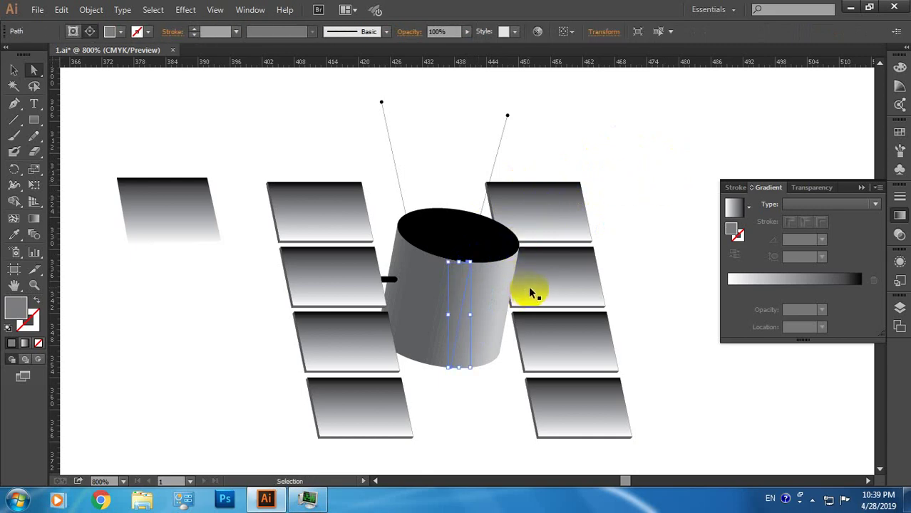
click(639, 204)
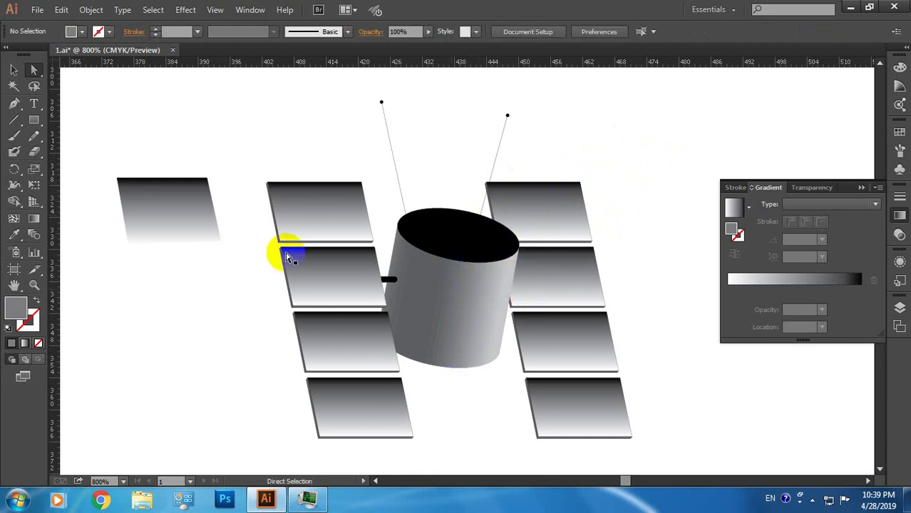
drag(450, 232, 617, 120)
drag(498, 222, 434, 142)
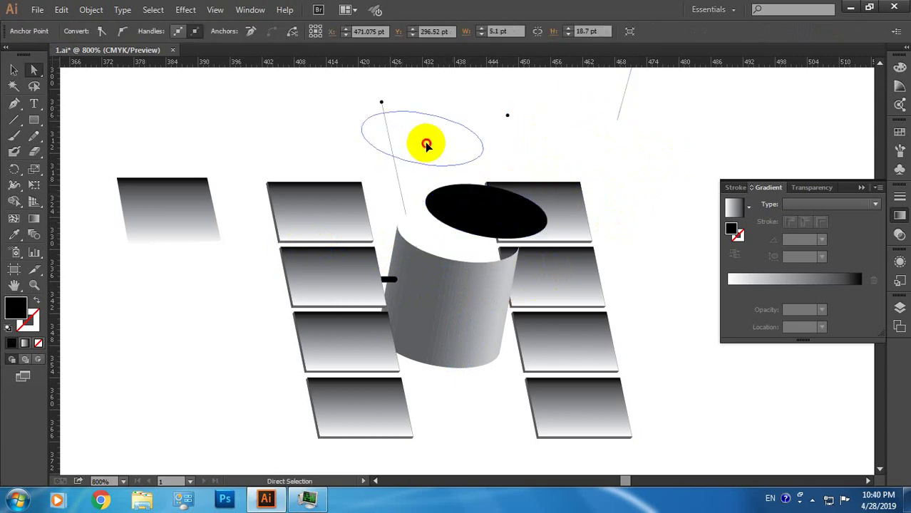
- Stretch a strip up across the cylinder, then undo that reshaping and clear the selection
click(462, 358)
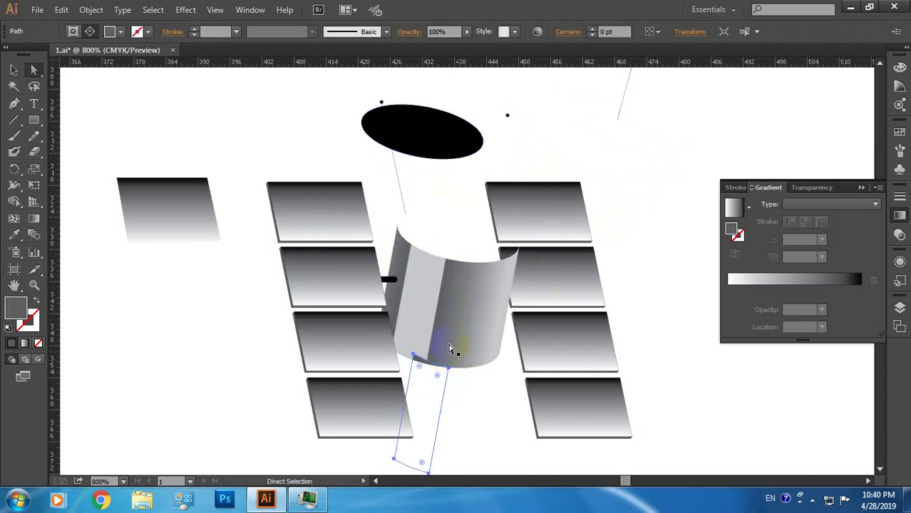
drag(480, 387, 467, 287)
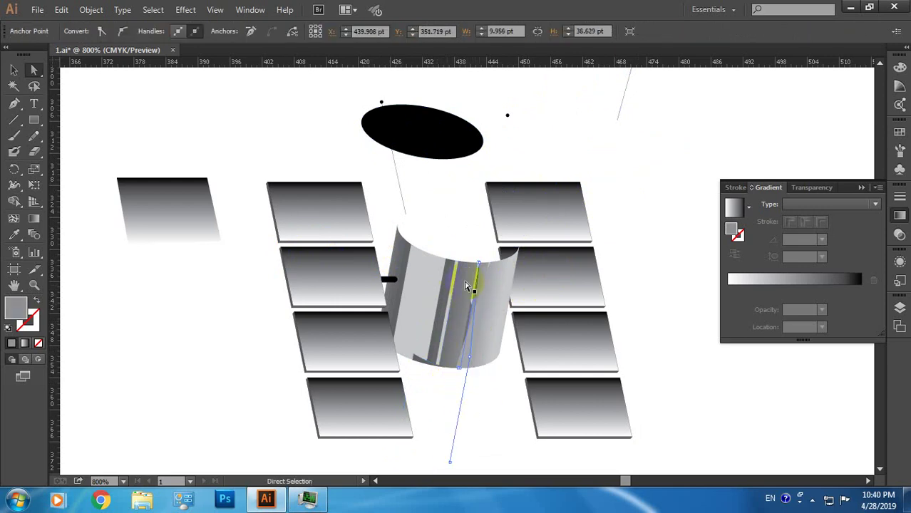
drag(420, 242, 463, 307)
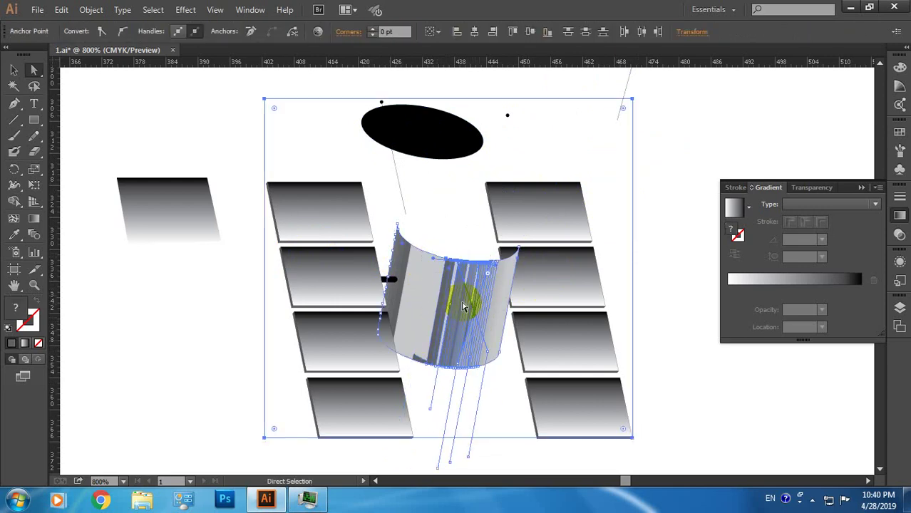
click(417, 254)
click(356, 262)
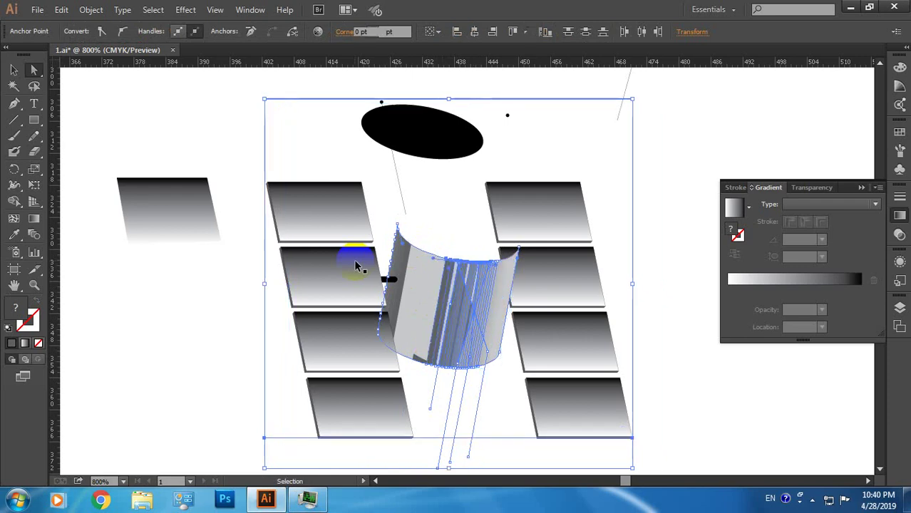
key(ctrl+z)
key(ctrl+z)
key(ctrl+z)
key(ctrl+z)
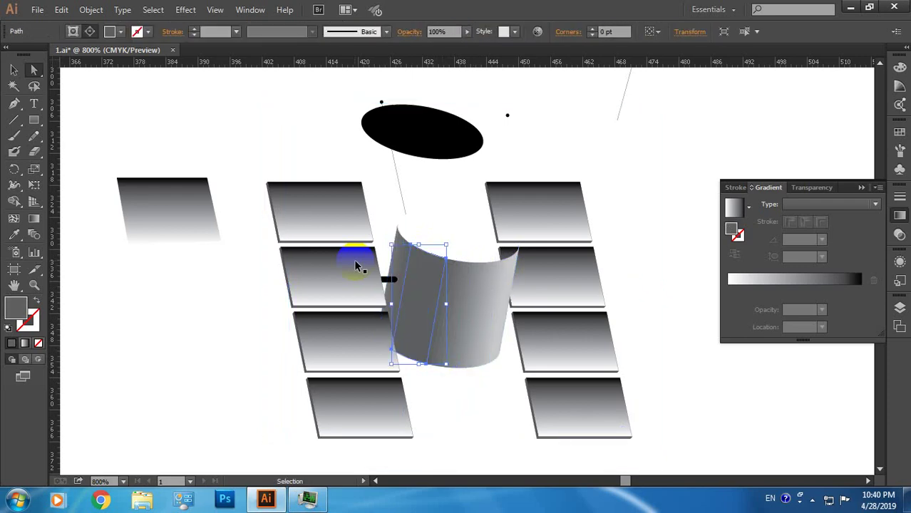
click(199, 358)
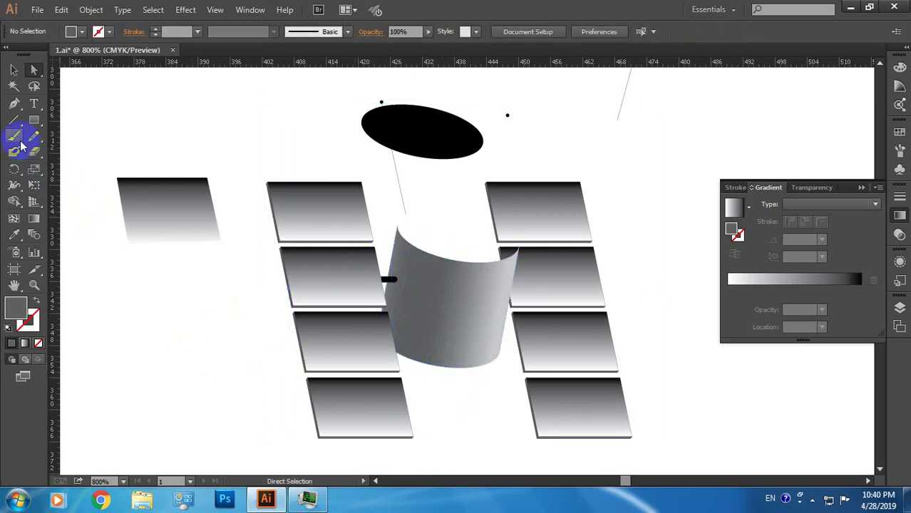
- Trace a closed curved shape over the satellite's cylinder body with the Pen tool
click(13, 103)
click(397, 227)
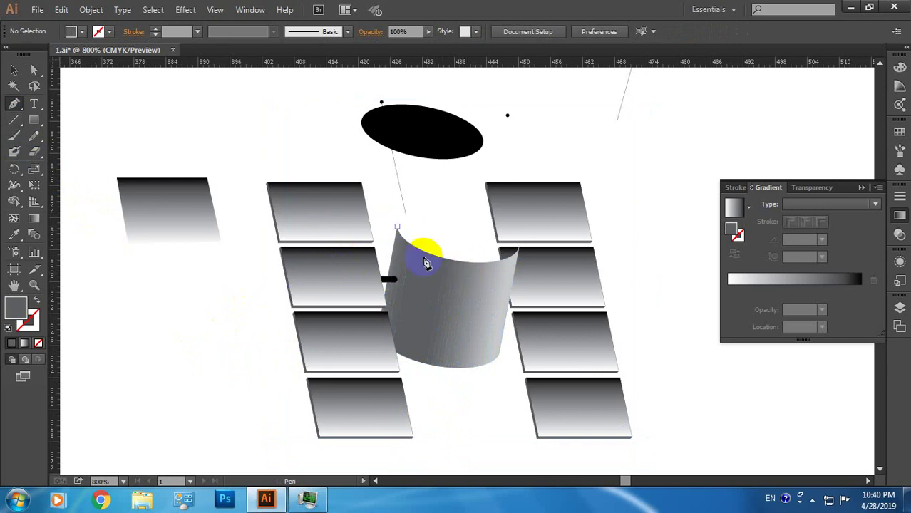
click(502, 248)
drag(521, 256, 600, 213)
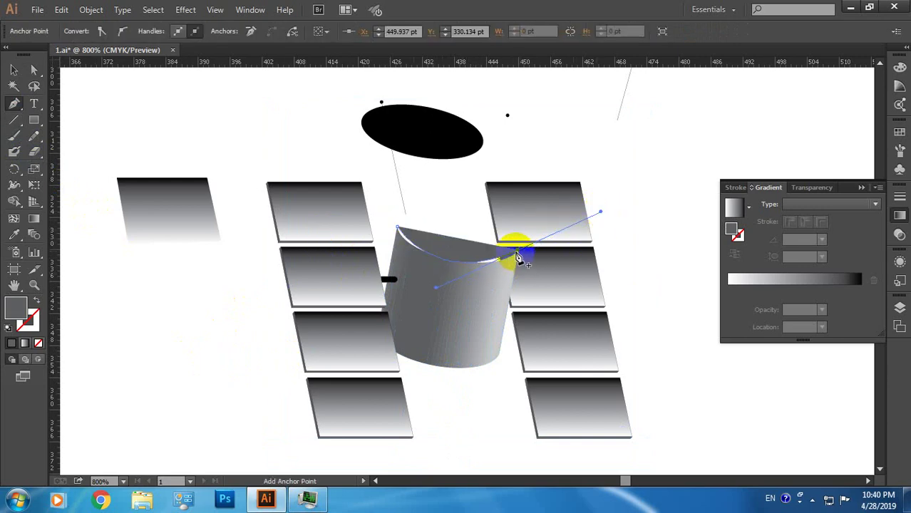
click(518, 262)
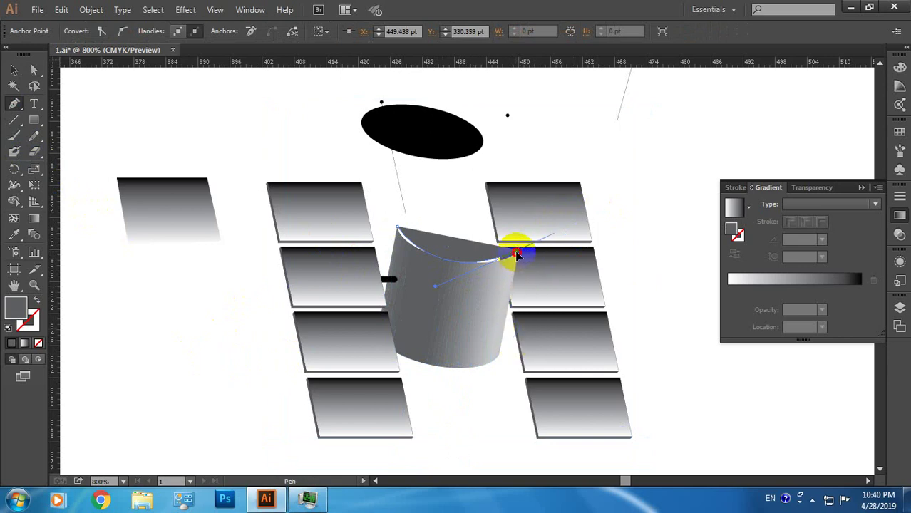
click(499, 356)
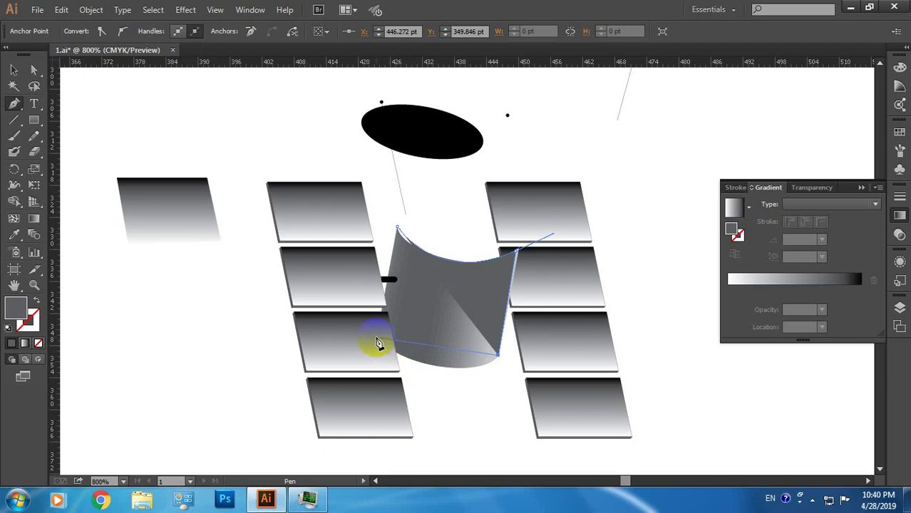
drag(378, 343, 308, 282)
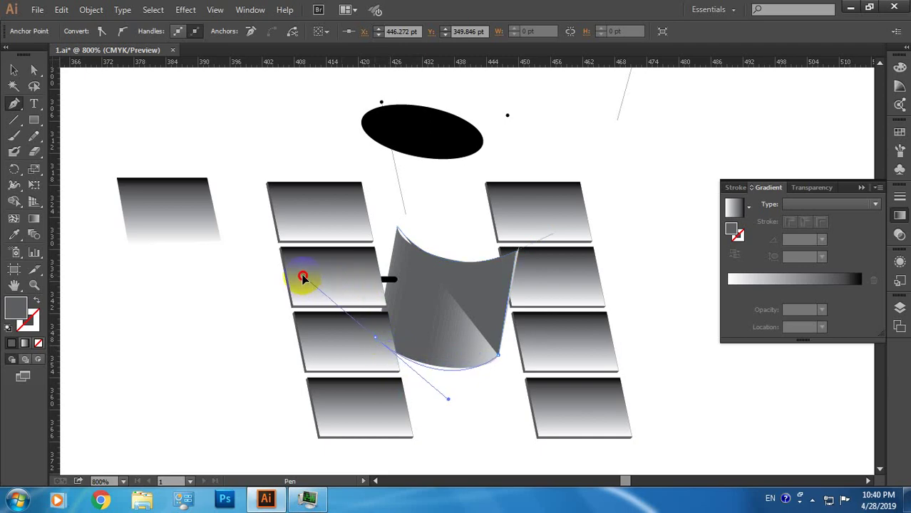
click(378, 343)
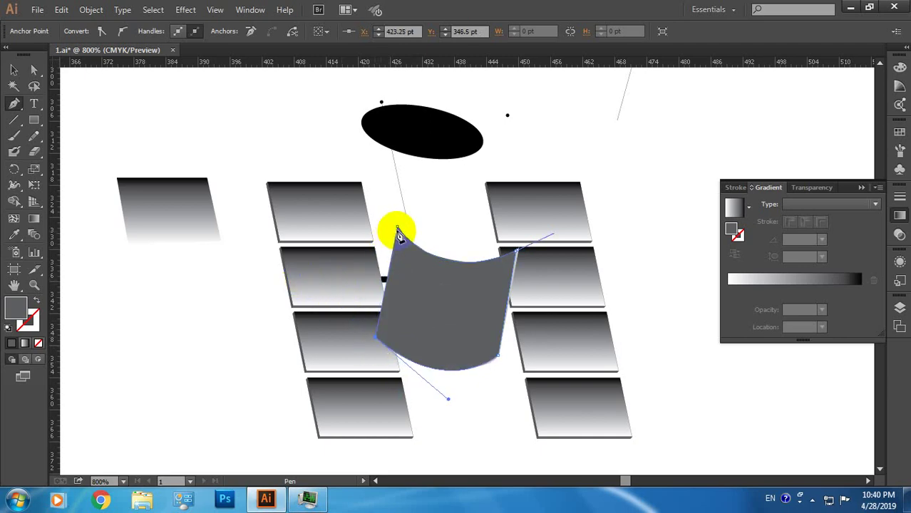
click(398, 228)
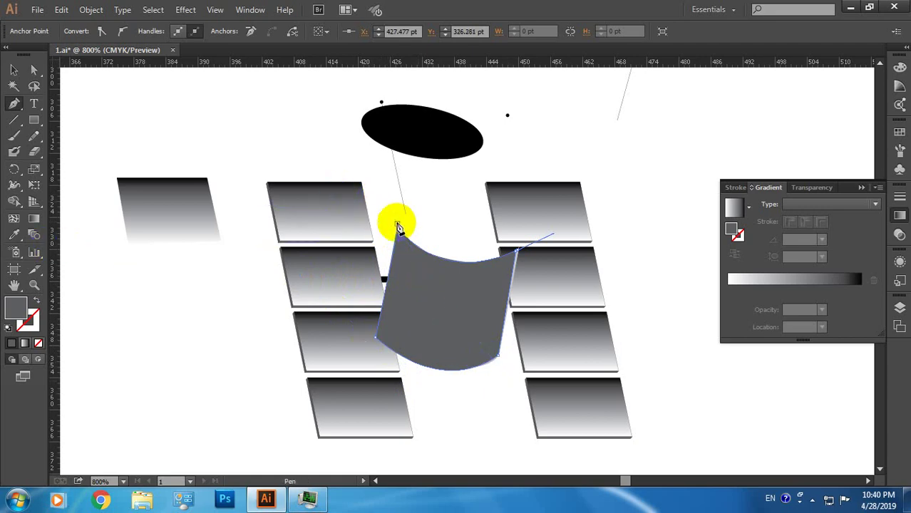
- Move the curved shape to the upper right and apply the grey-to-black gradient
click(15, 70)
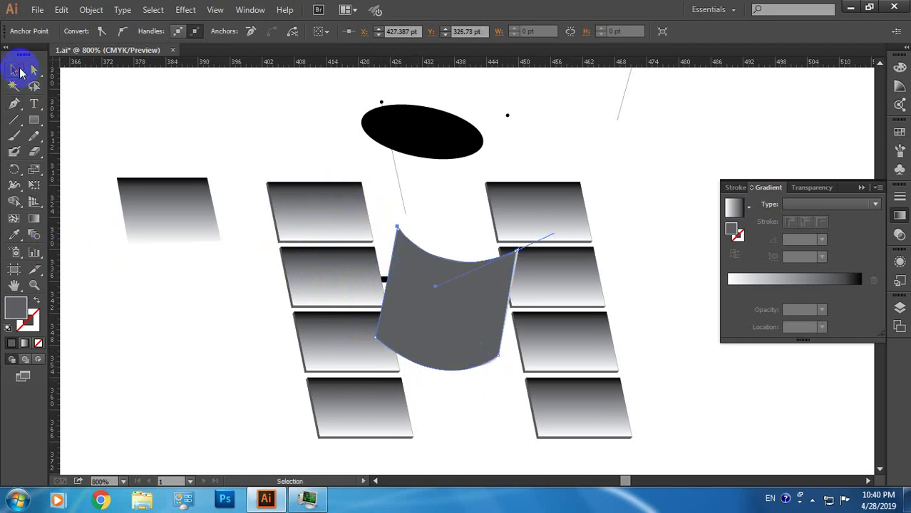
drag(417, 264, 637, 126)
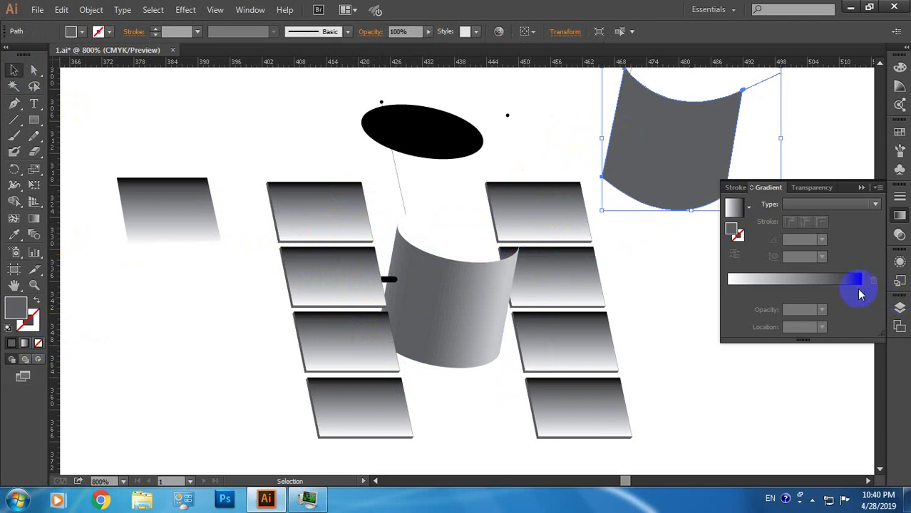
mouse_move(734, 204)
mouse_down()
mouse_move(682, 183)
mouse_move(677, 190)
mouse_up()
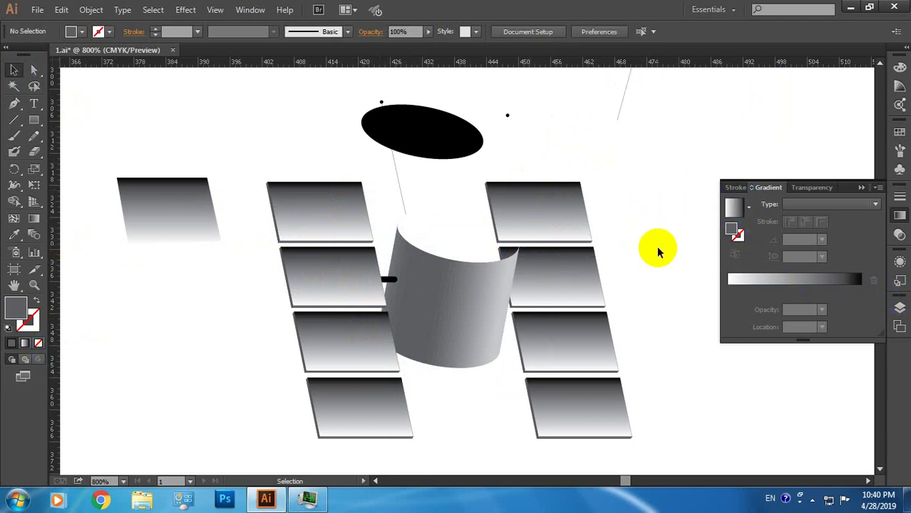
- Deselect the satellite and scroll the view to show the full icon sheet's top edge
click(862, 188)
scroll(641, 269, down, 4)
scroll(641, 277, down, 3)
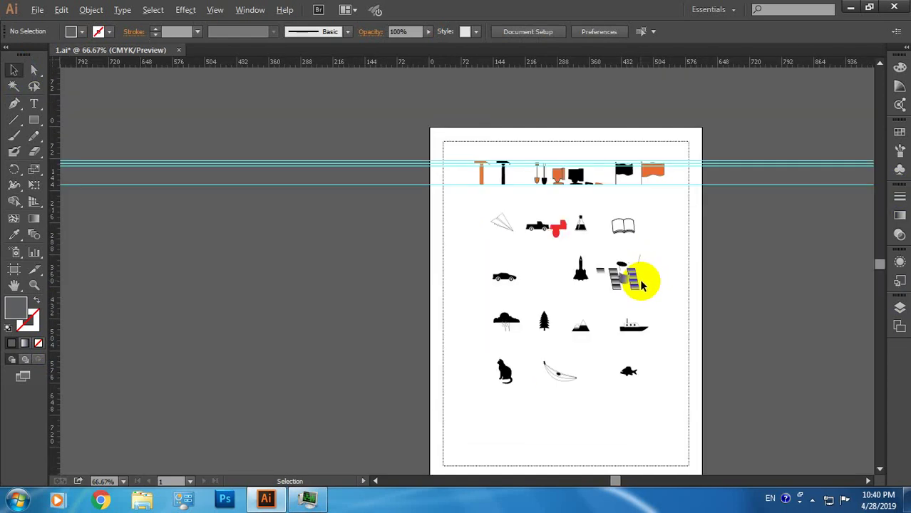
scroll(641, 283, up, 1)
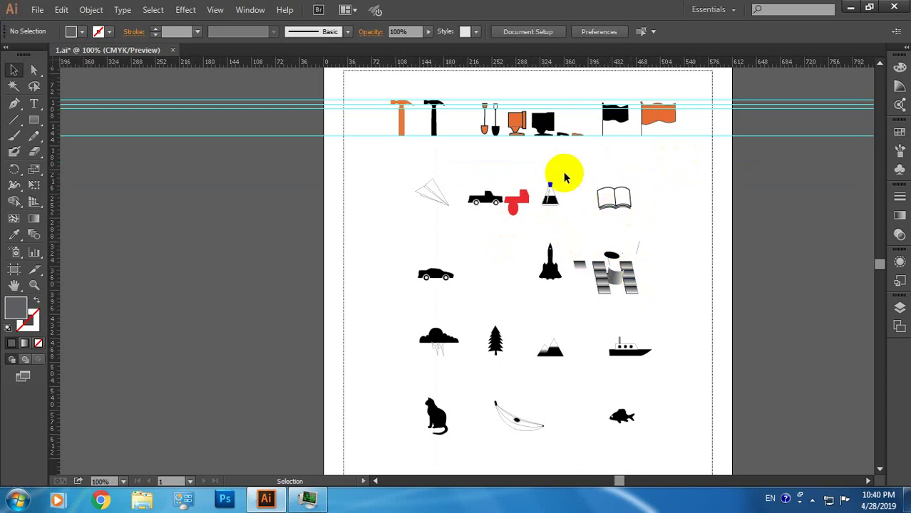
scroll(634, 264, up, 2)
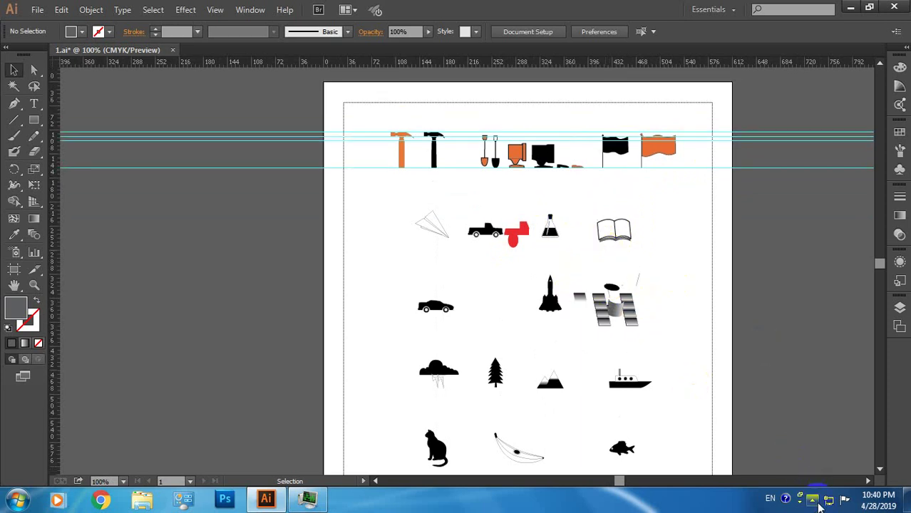